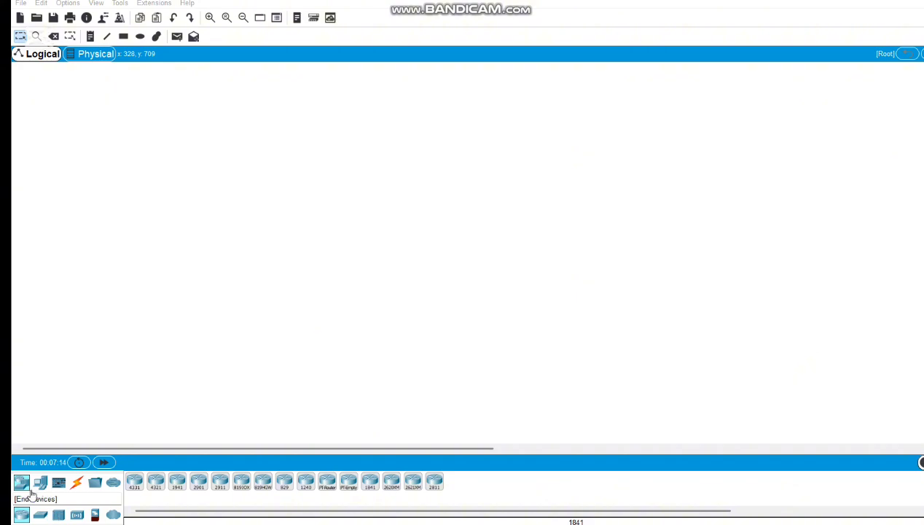
Place six PC end devices in a row along the lower part of the workspace, grouped in three pairs
click(40, 481)
click(136, 481)
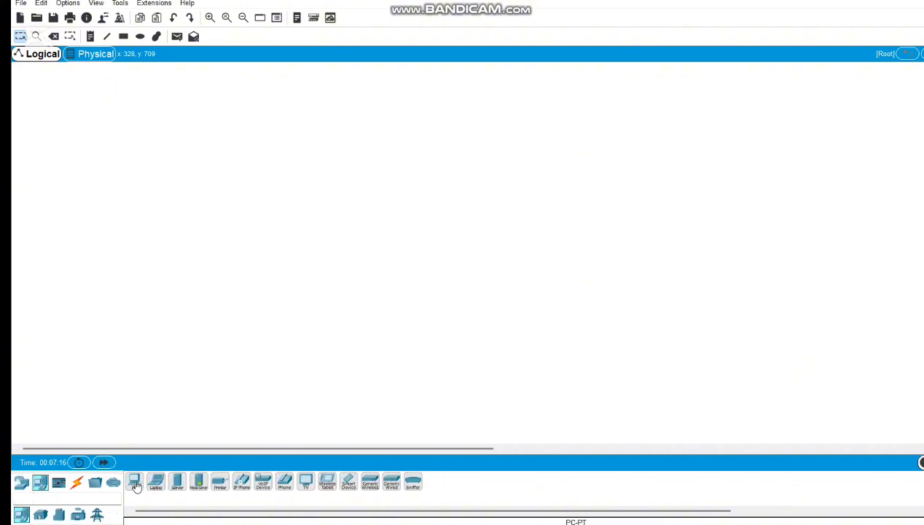
click(217, 375)
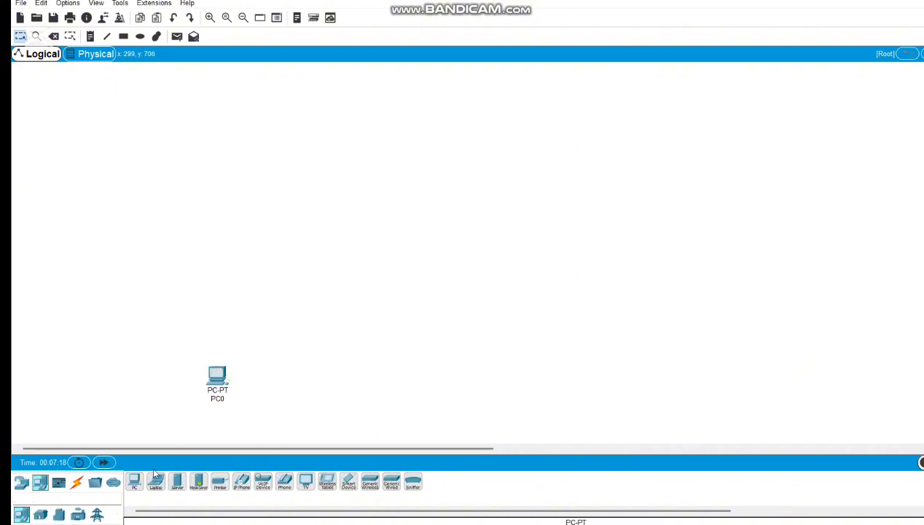
click(137, 480)
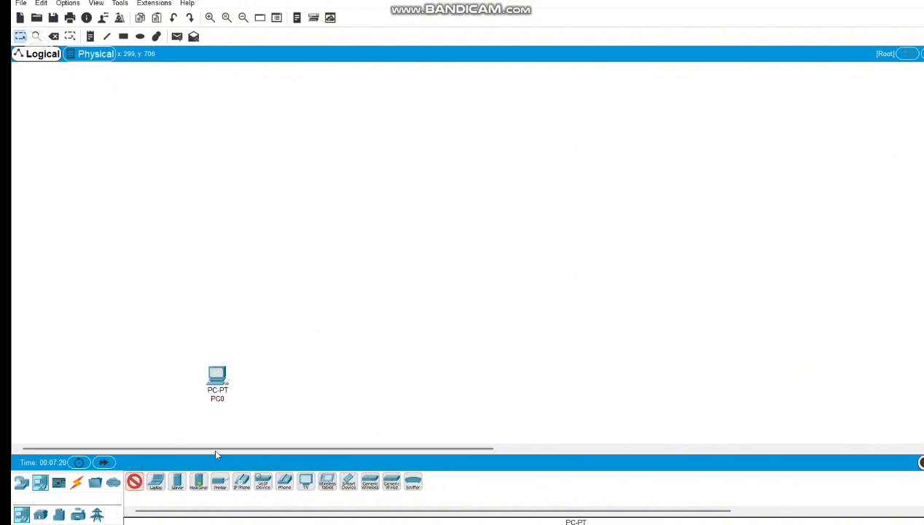
click(305, 376)
click(134, 481)
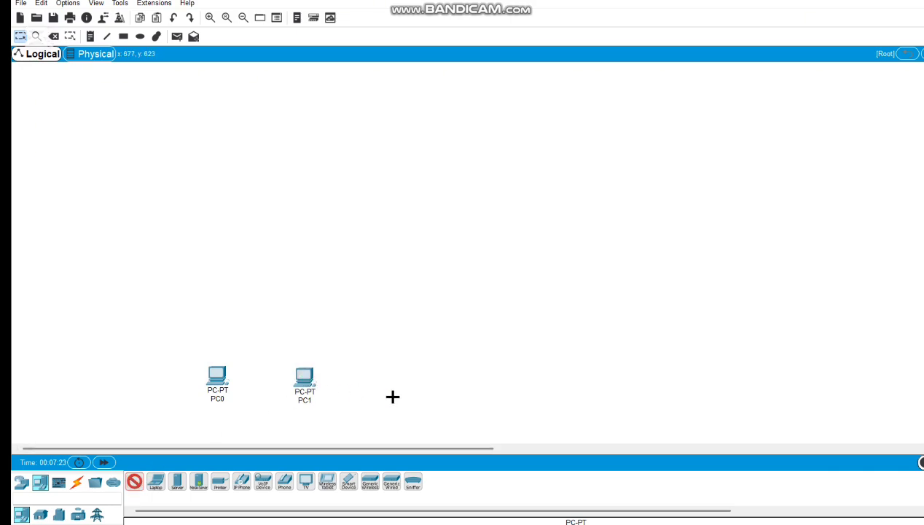
click(425, 374)
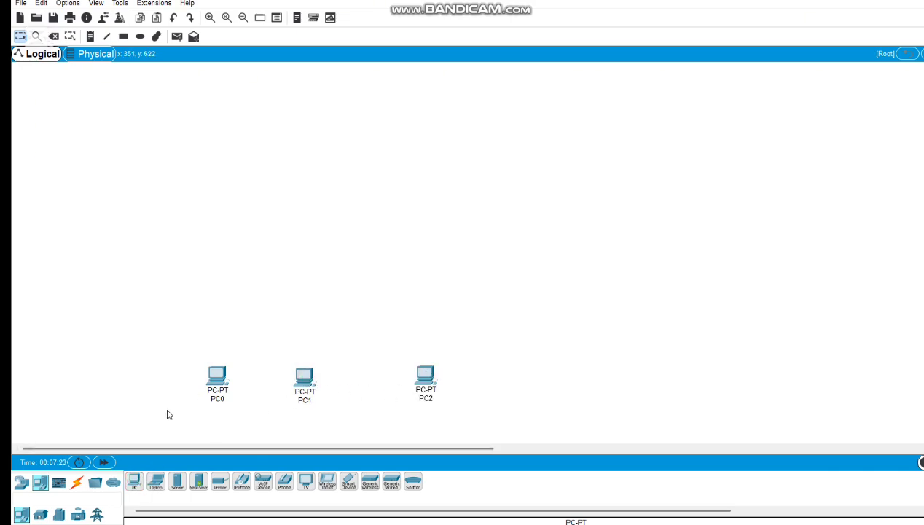
click(134, 479)
click(510, 365)
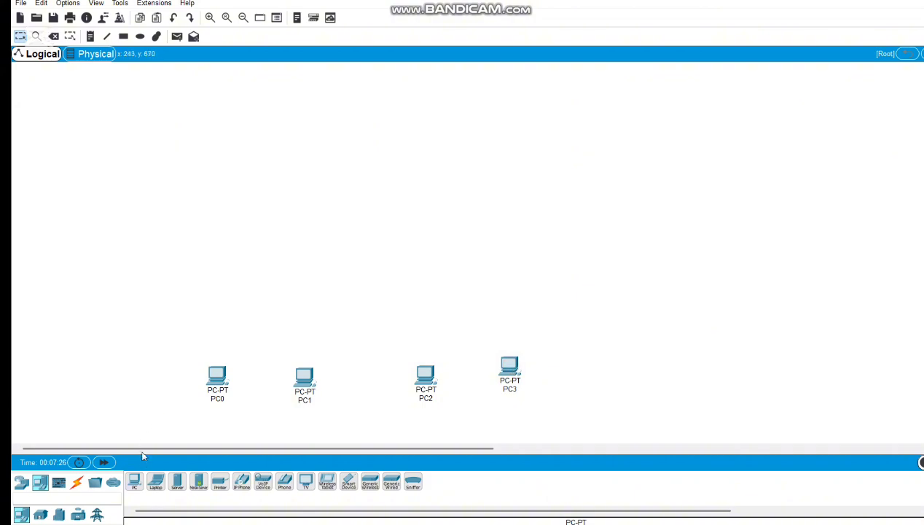
click(134, 481)
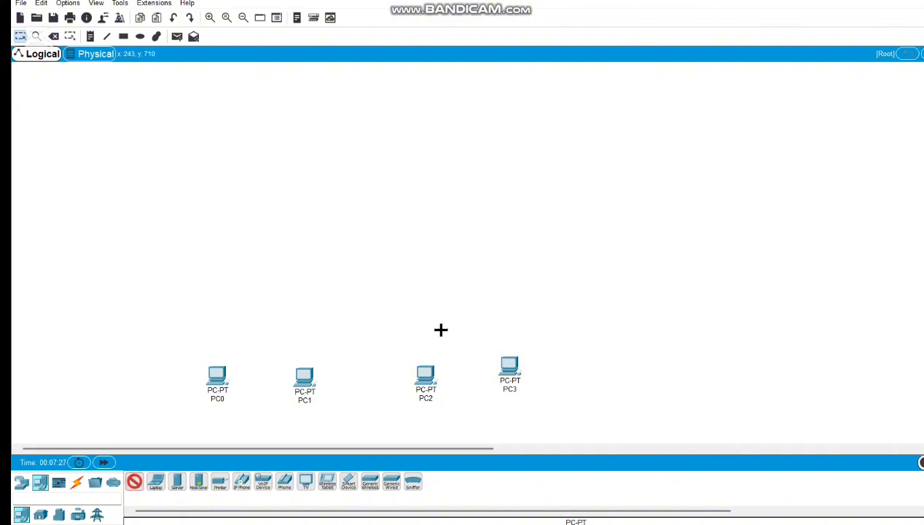
click(621, 380)
click(134, 481)
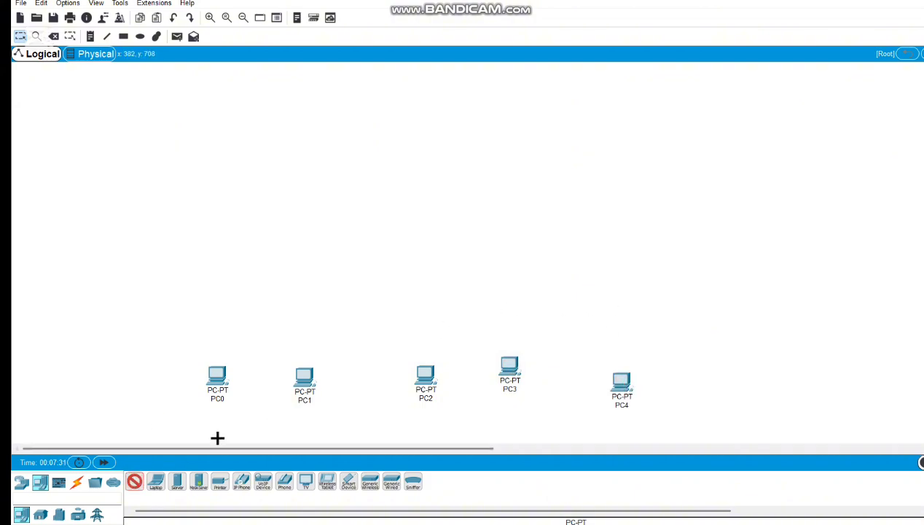
click(695, 380)
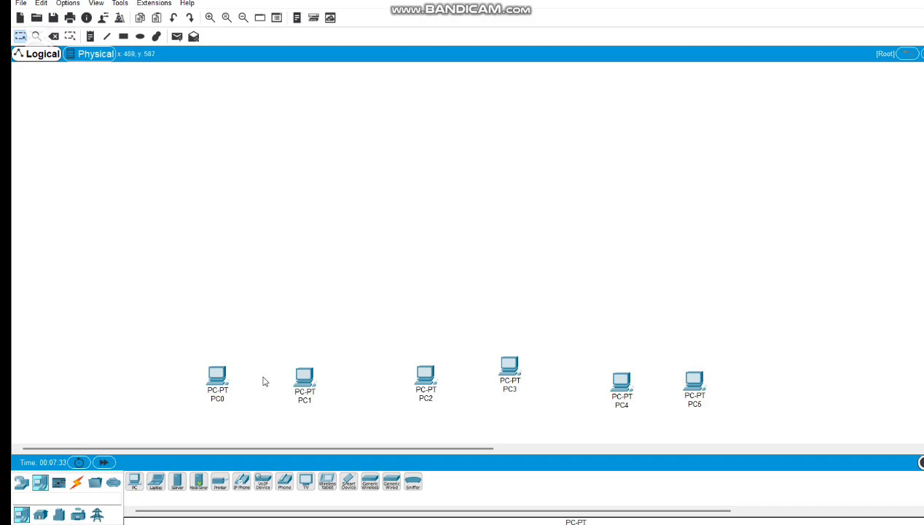
Place three 2960 switches in a row, one above each pair of PCs
click(20, 484)
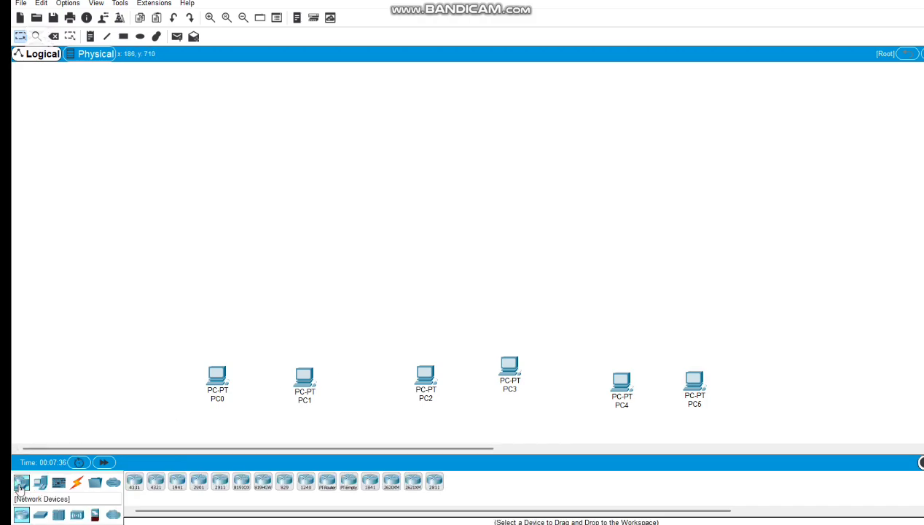
click(40, 515)
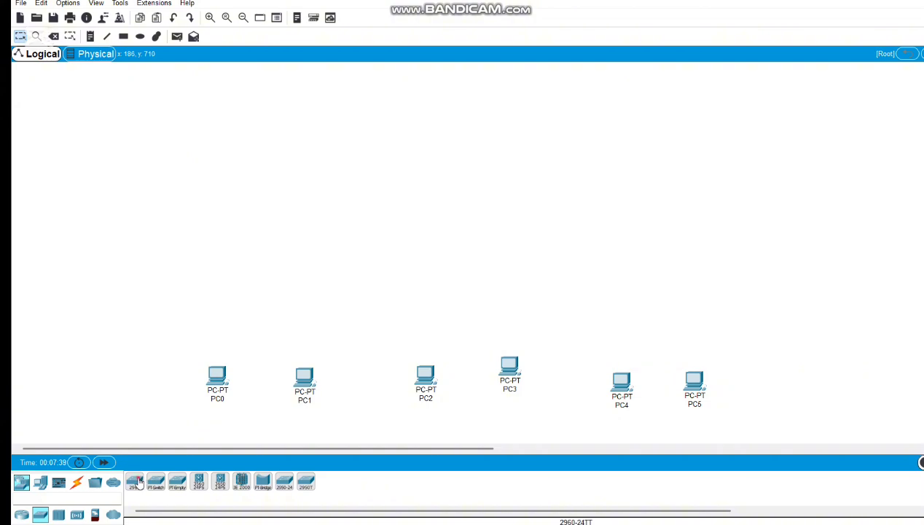
click(134, 481)
click(258, 287)
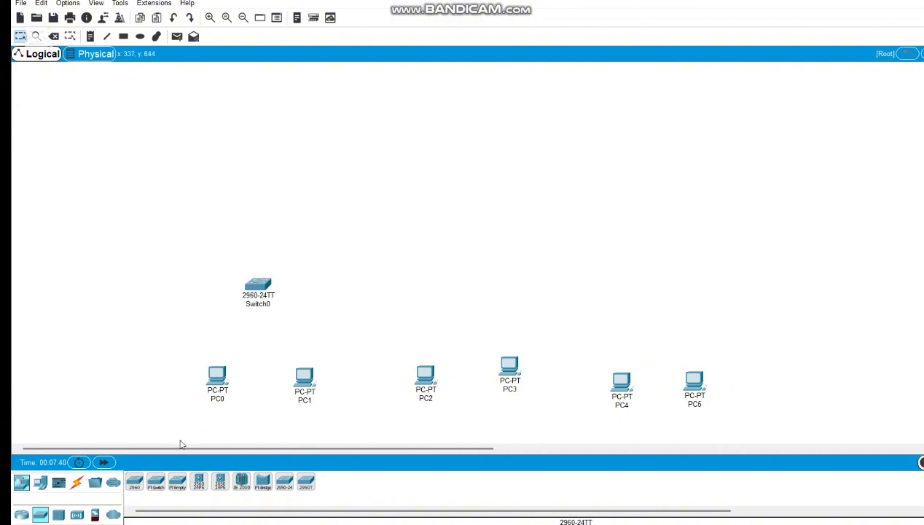
click(134, 481)
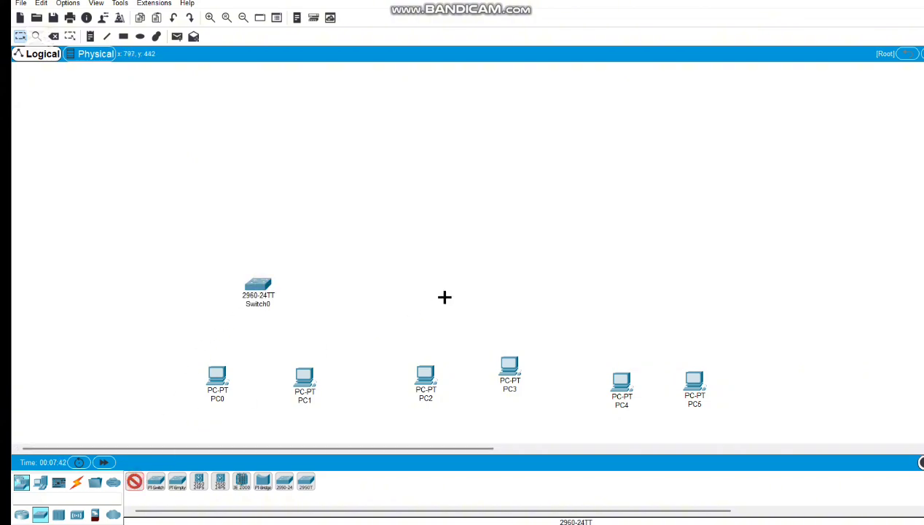
click(474, 273)
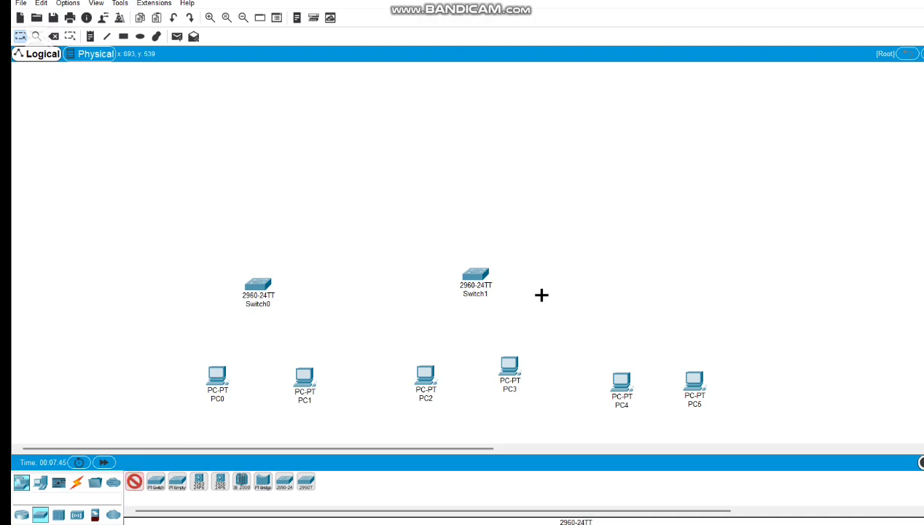
click(651, 277)
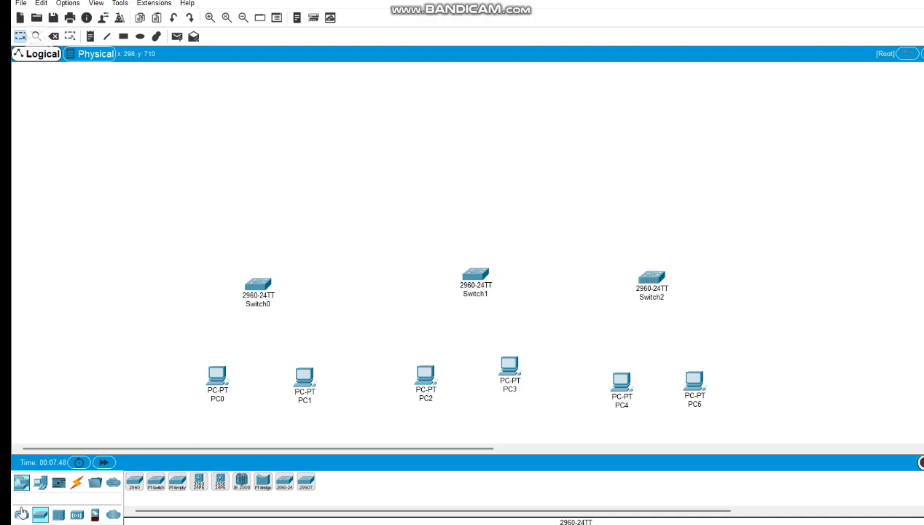
Connect PC0 and PC1 to Switch0 using automatically chosen connection types
click(76, 482)
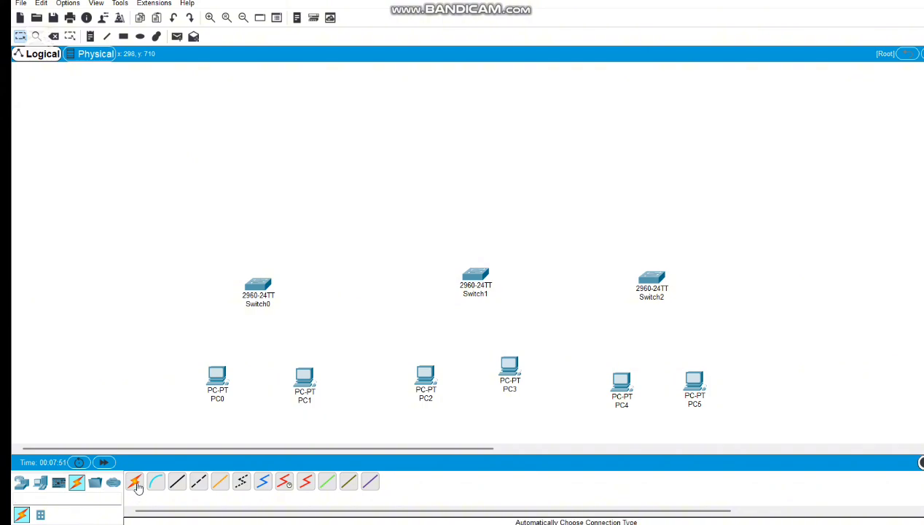
click(136, 483)
click(216, 375)
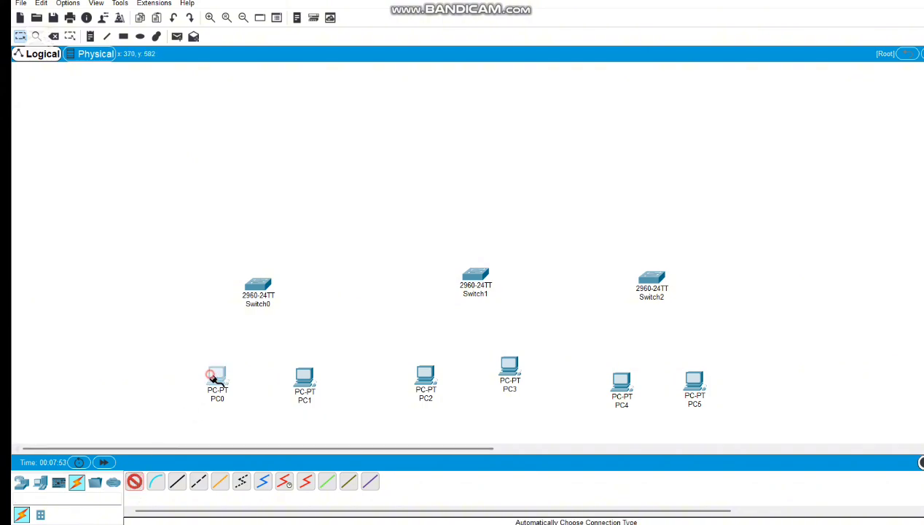
click(263, 290)
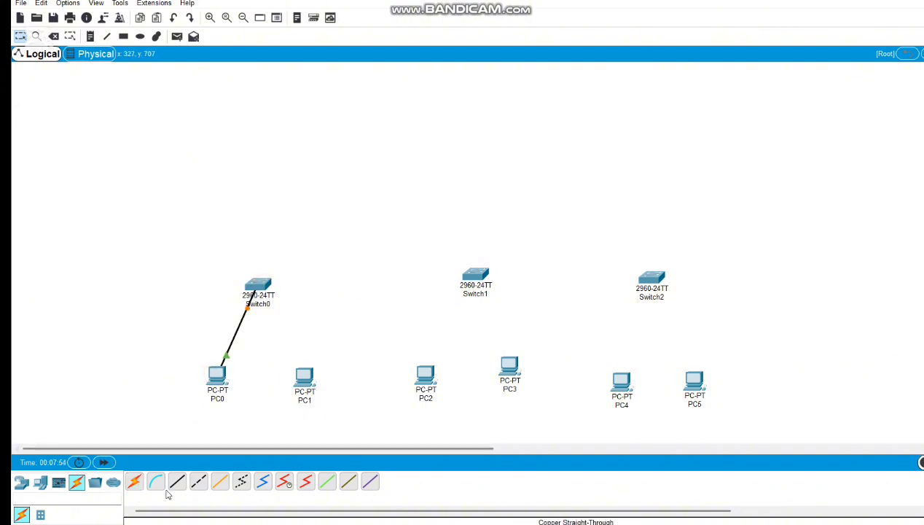
click(136, 484)
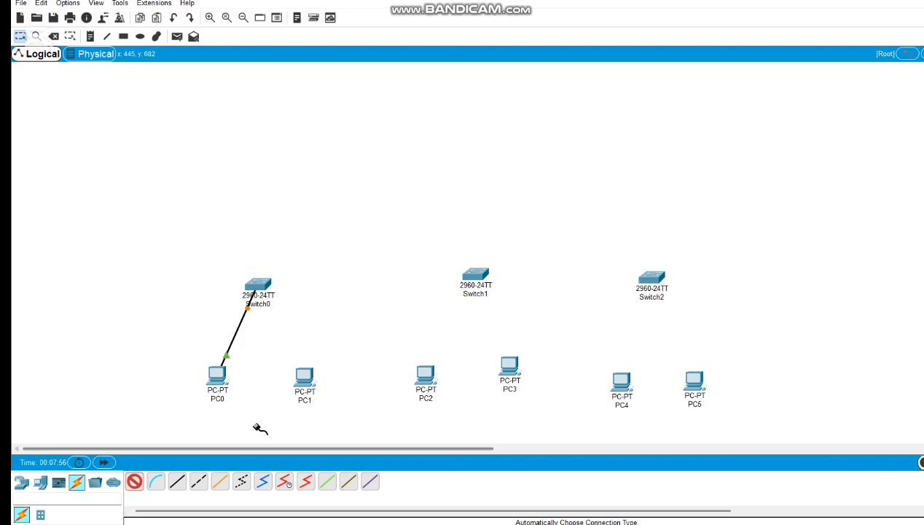
click(304, 380)
click(267, 291)
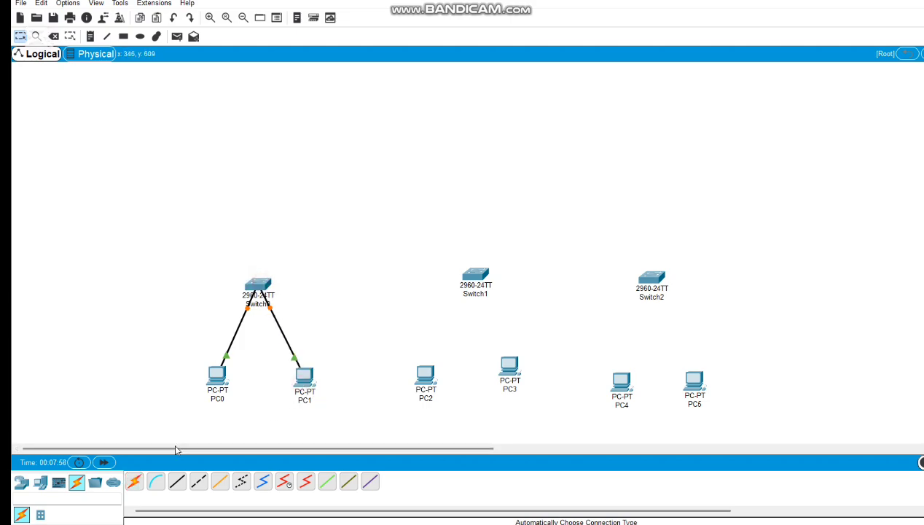
Connect PC2 and PC3 to Switch1 using automatically chosen connection types
click(134, 482)
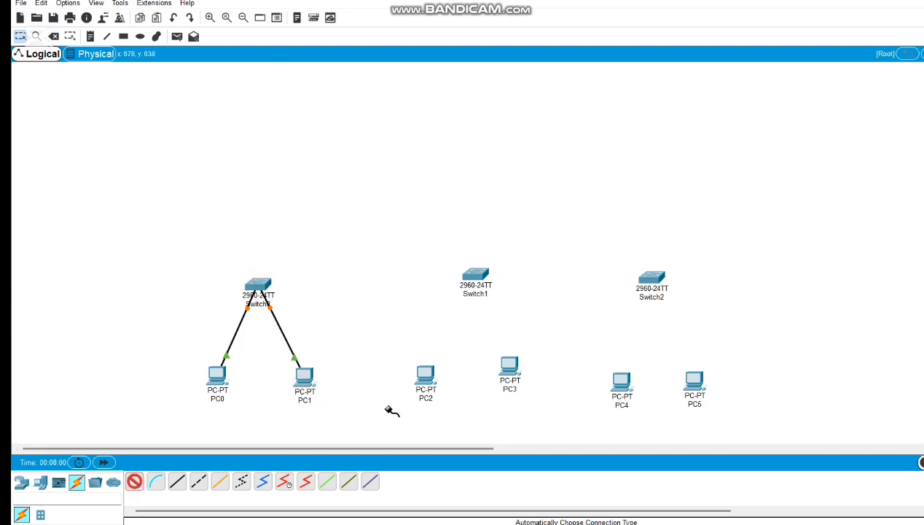
click(425, 376)
click(474, 290)
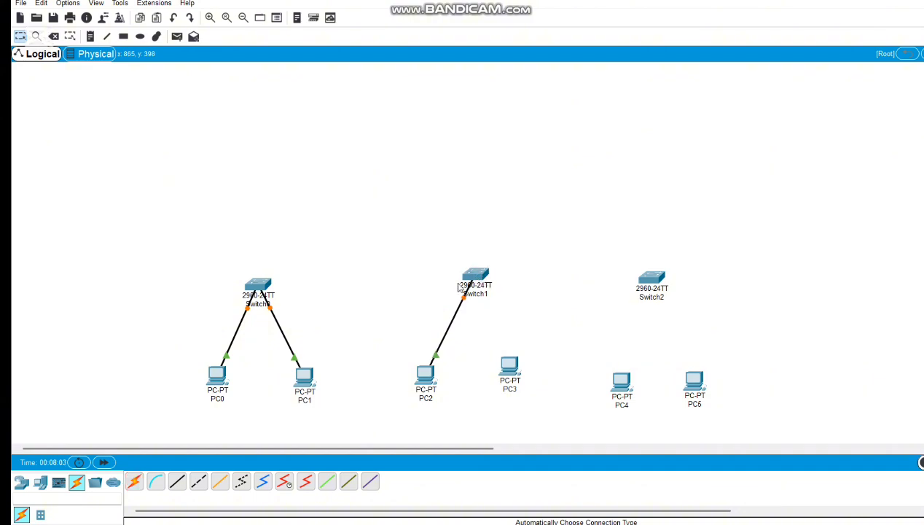
click(132, 481)
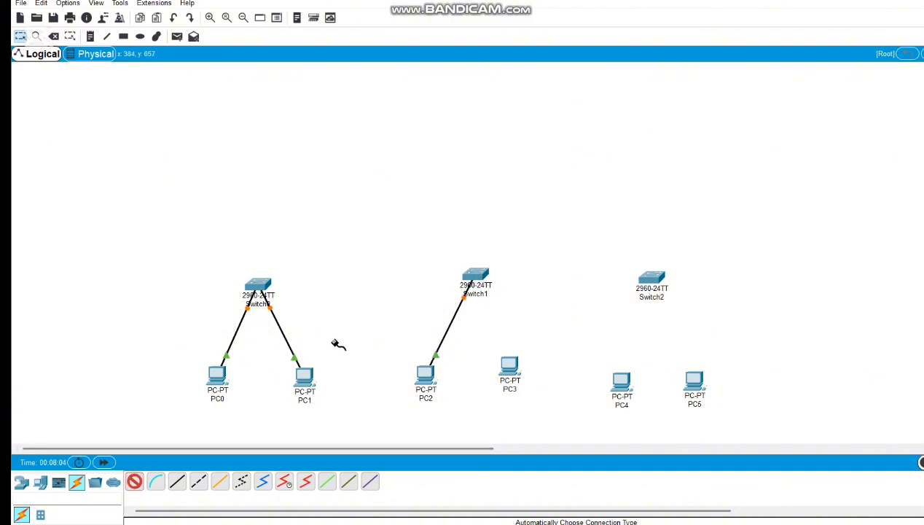
click(474, 276)
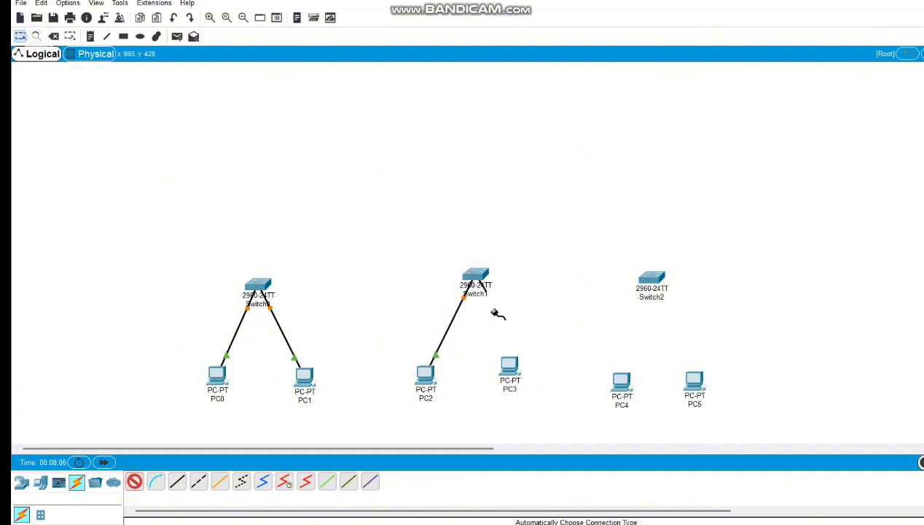
click(509, 367)
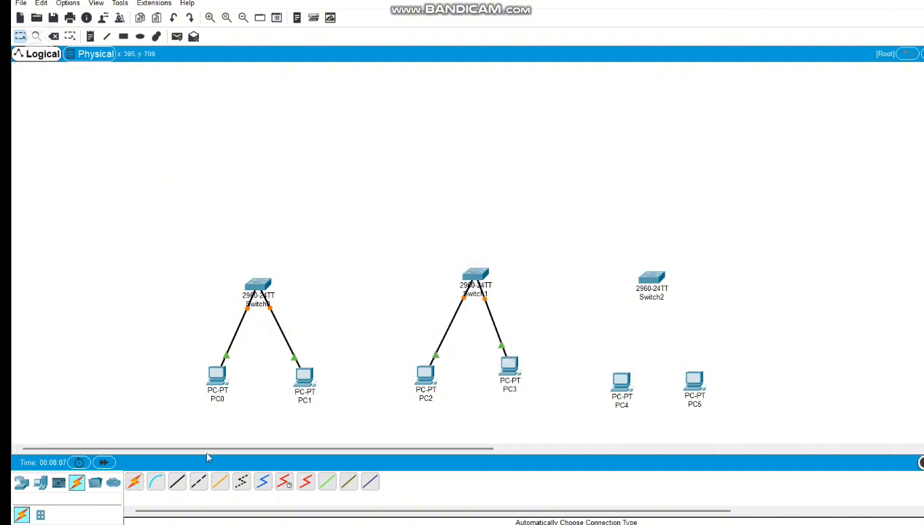
Connect PC4 and PC5 to Switch2 using automatically chosen connection types
click(133, 481)
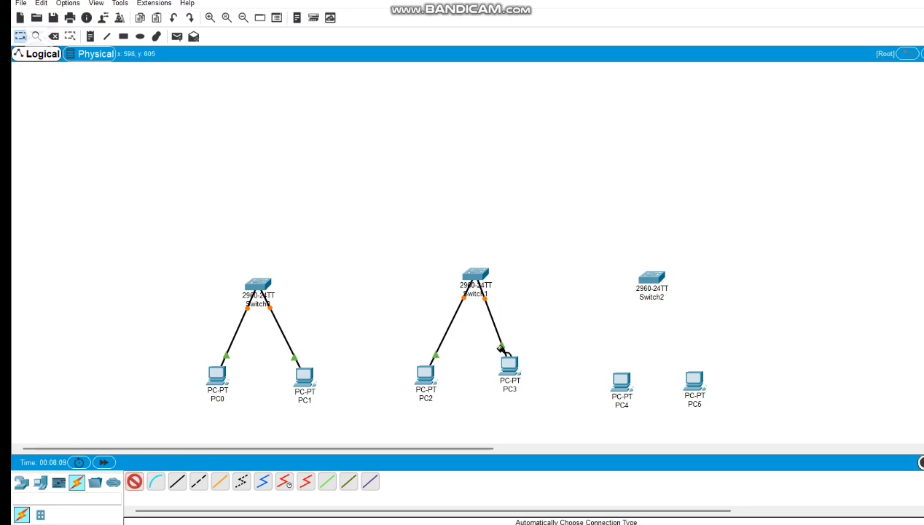
click(632, 380)
click(651, 277)
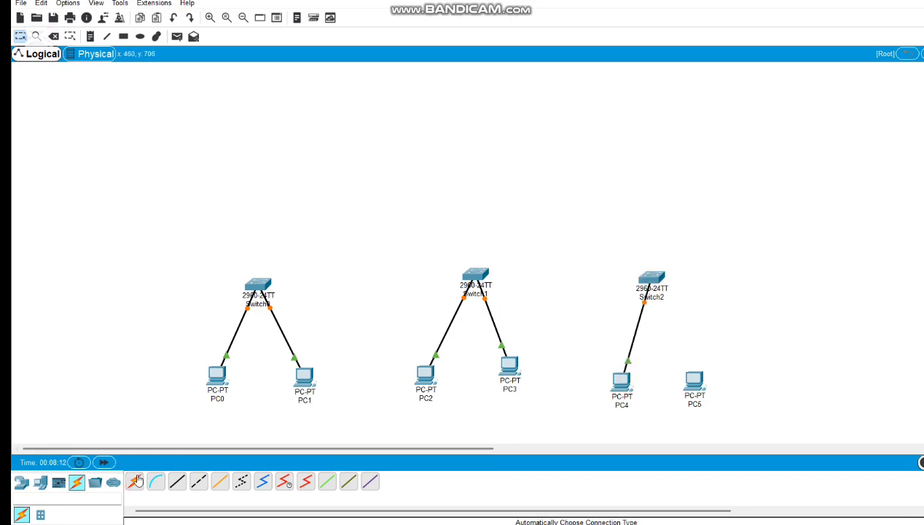
click(134, 480)
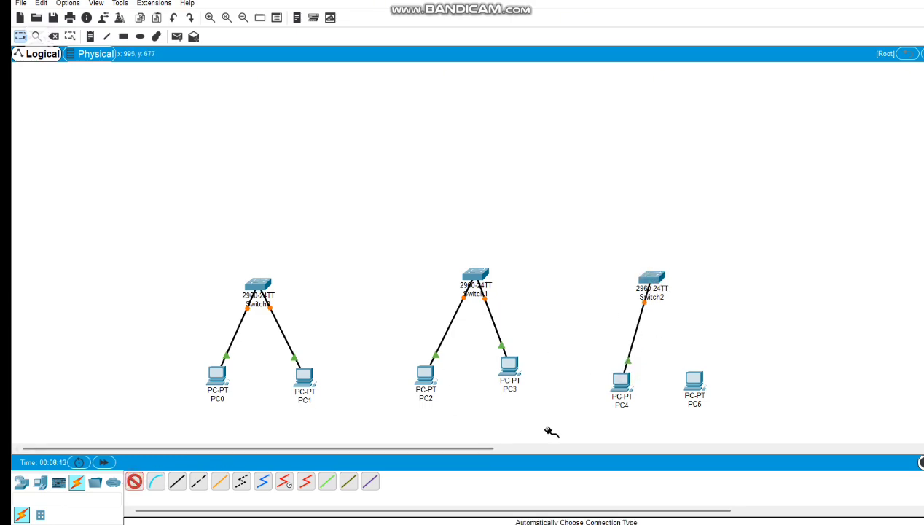
click(695, 379)
click(652, 280)
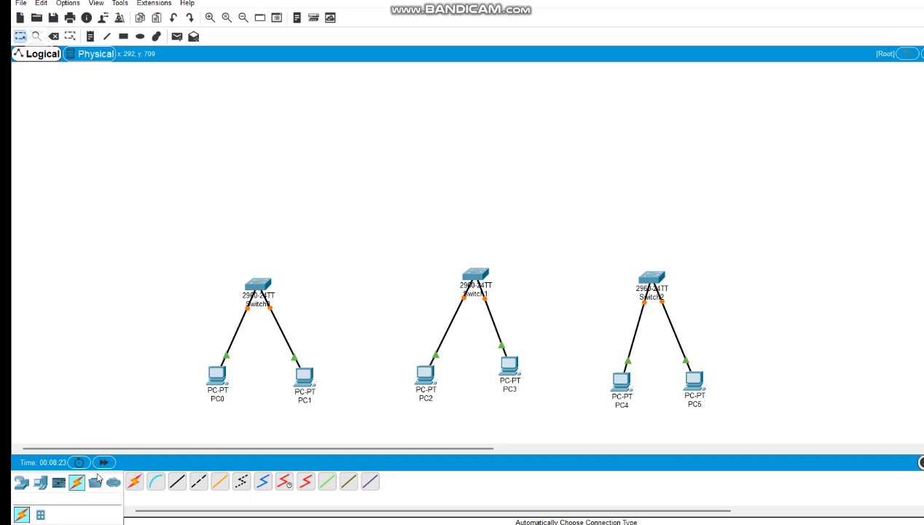
Place a generic PT-Router above Switch0
click(23, 482)
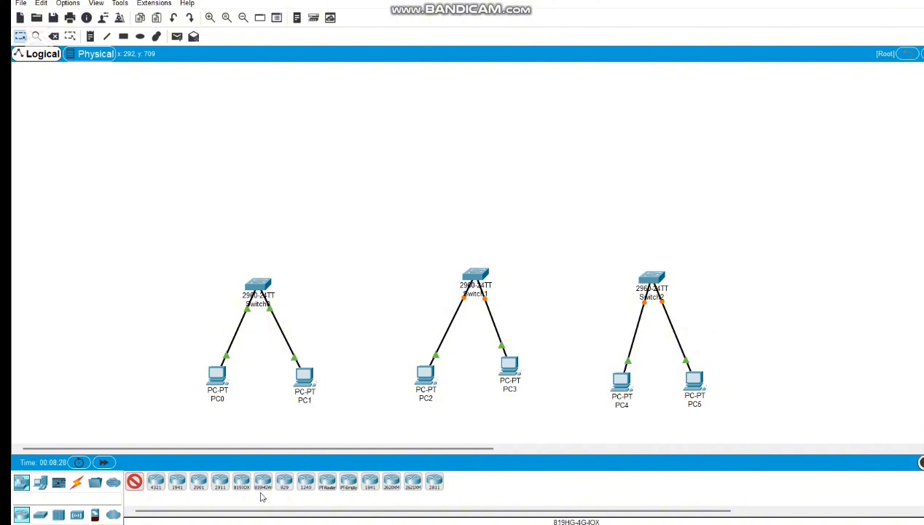
click(327, 484)
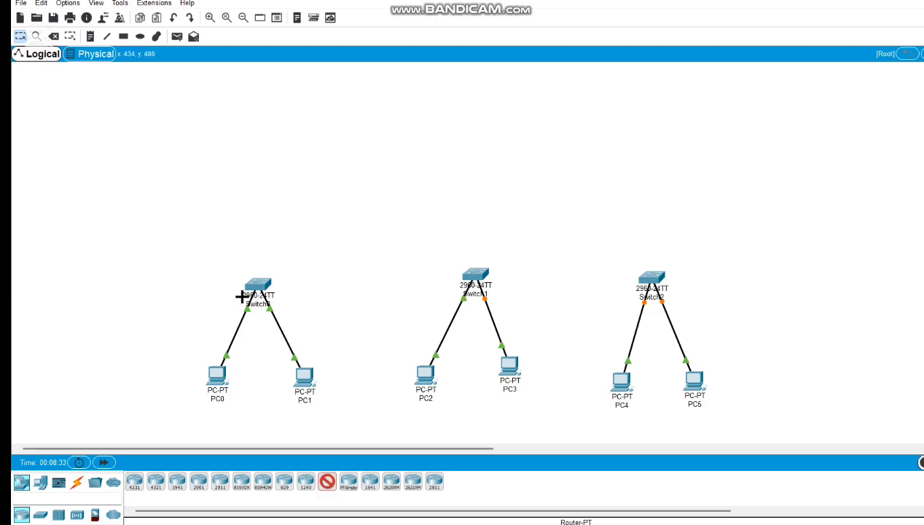
click(267, 188)
click(348, 481)
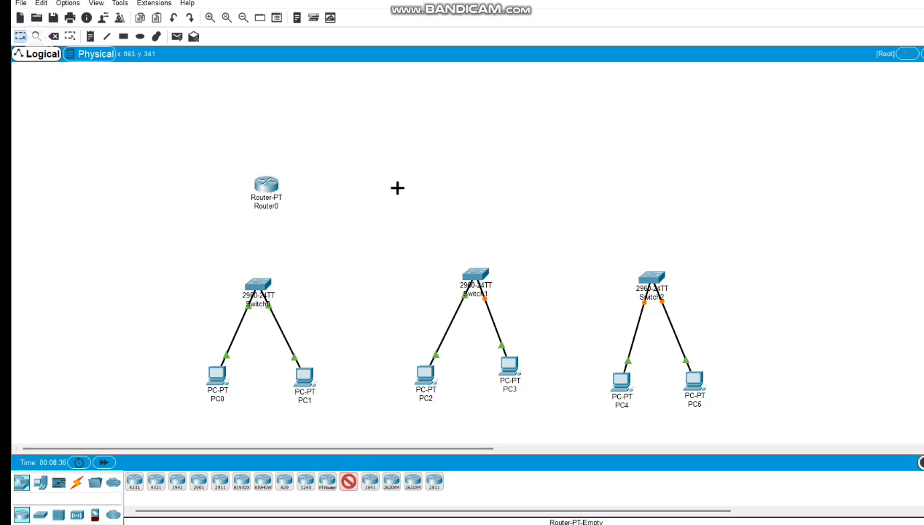
click(466, 178)
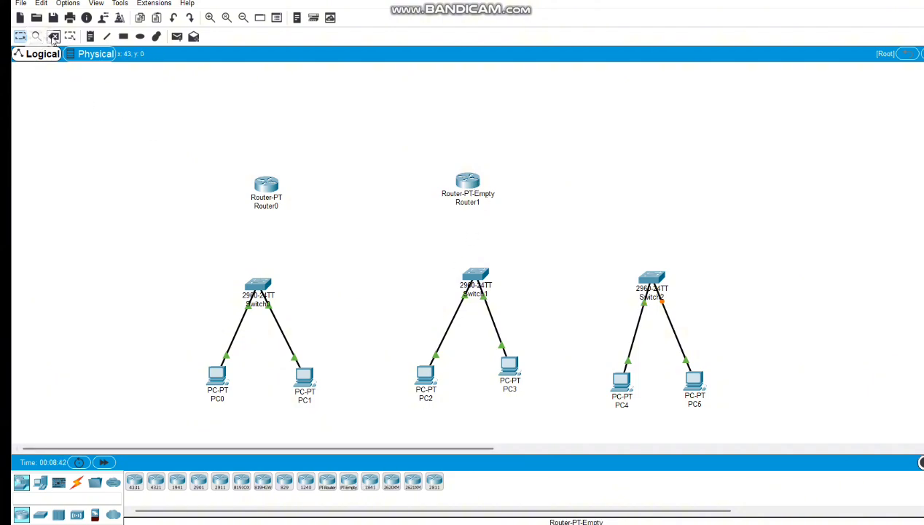
click(53, 37)
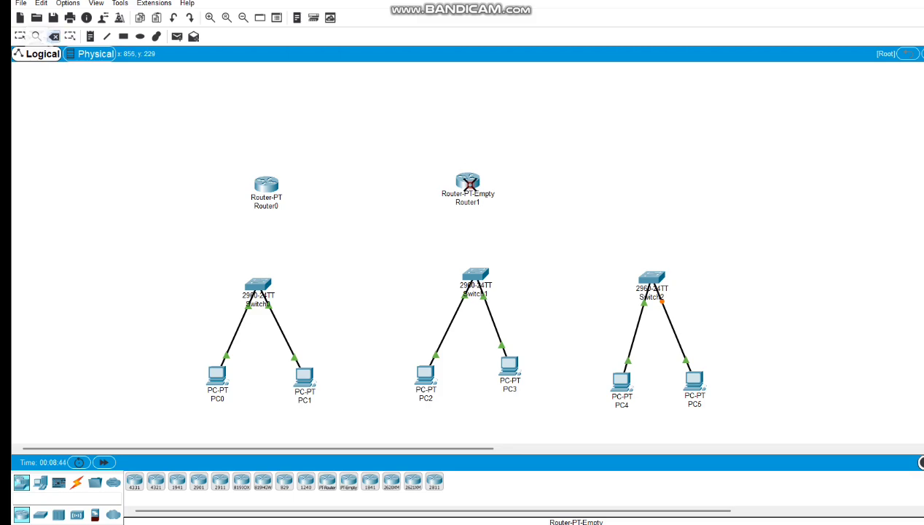
click(467, 182)
click(20, 36)
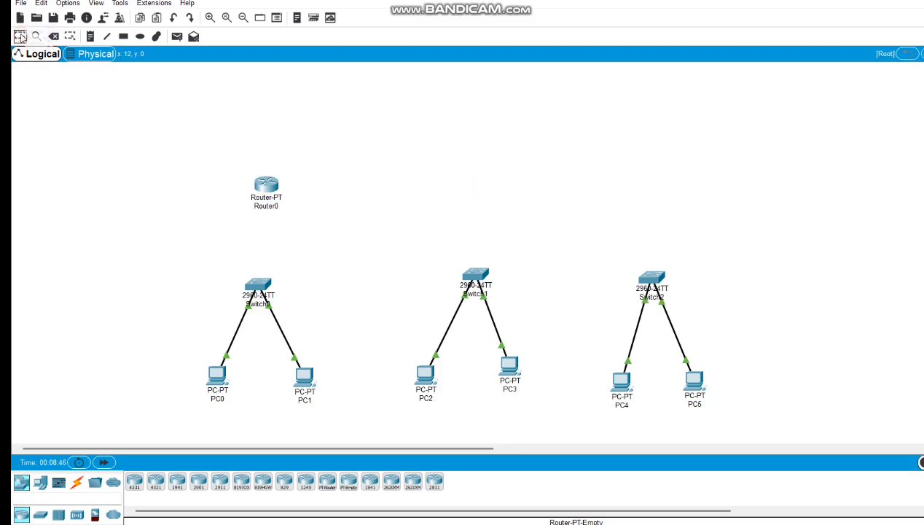
Place two more generic PT-Router devices, one above Switch1 and one above Switch2
click(327, 482)
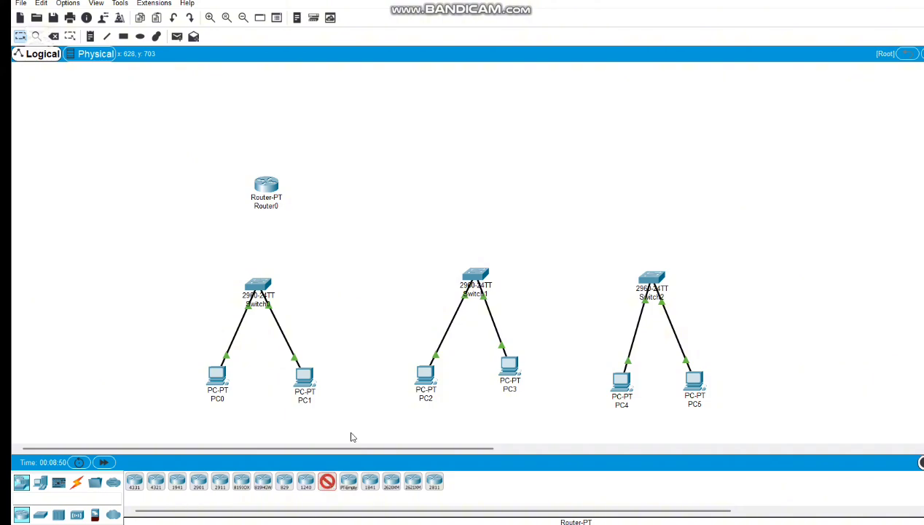
click(488, 186)
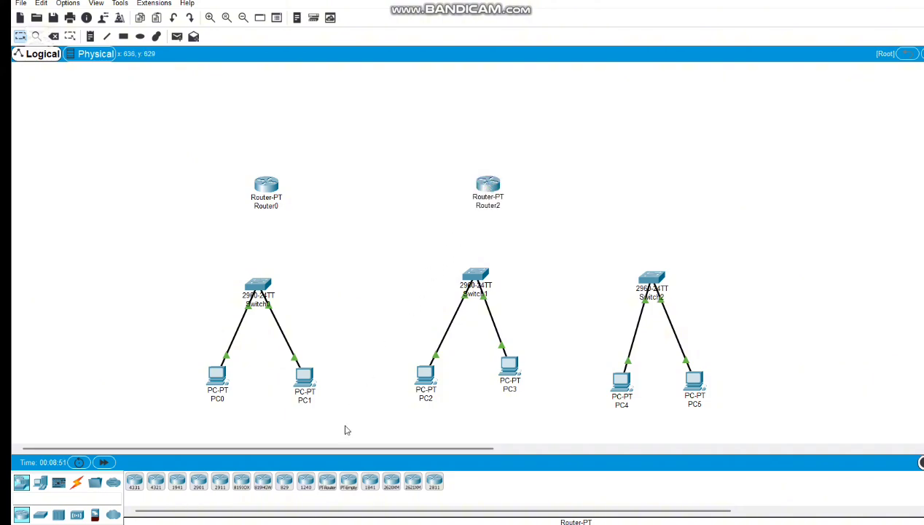
click(327, 482)
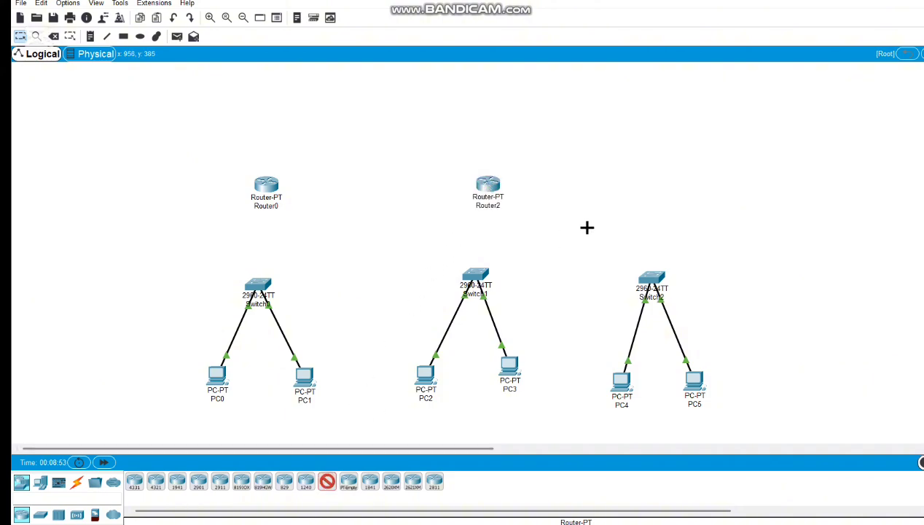
click(656, 183)
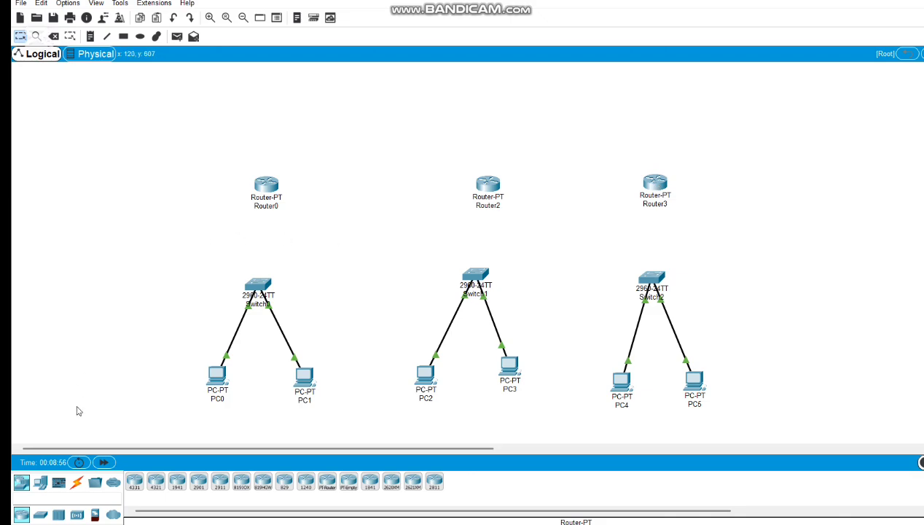
Connect Switch0 to Router0, Switch1 to Router2 and Switch2 to Router3 using automatically chosen connection types
click(76, 482)
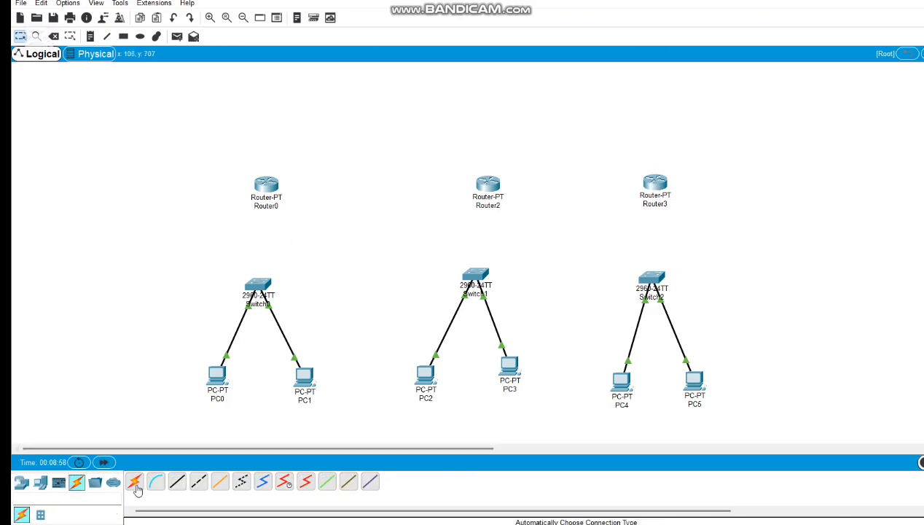
click(135, 482)
click(258, 284)
click(271, 185)
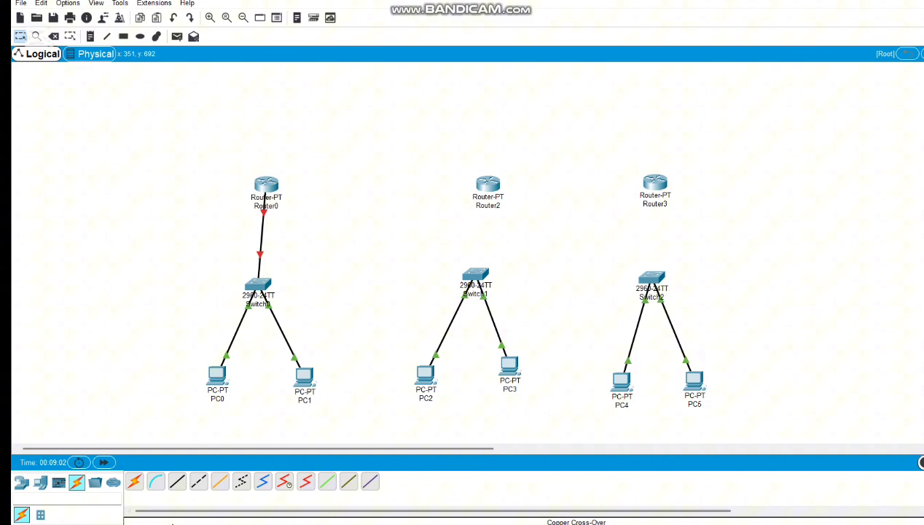
click(133, 482)
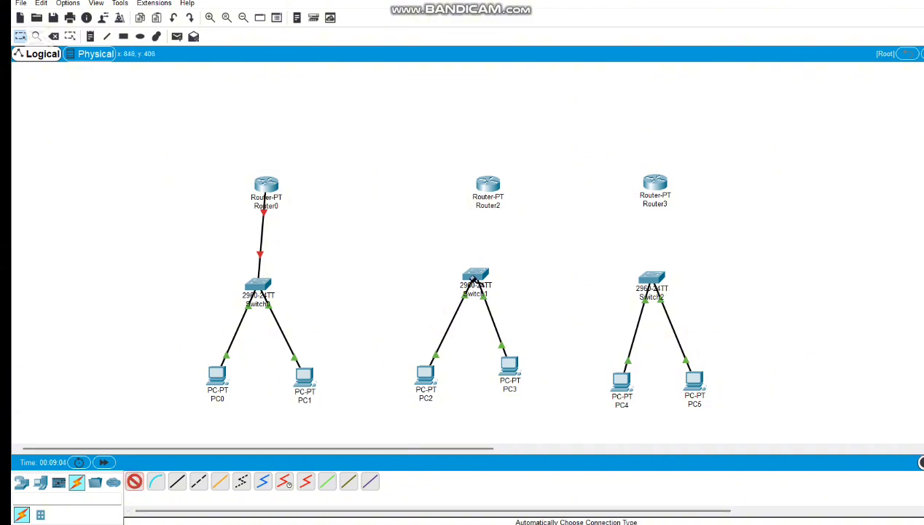
click(475, 277)
click(489, 191)
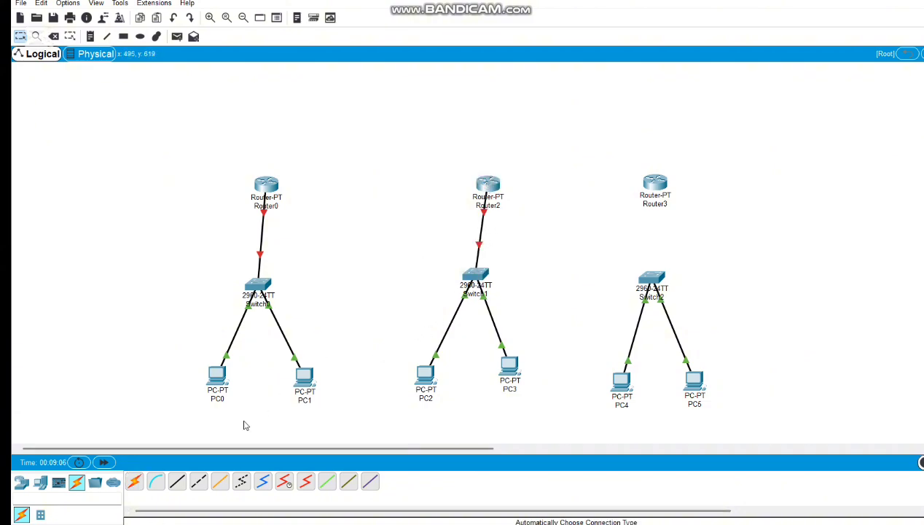
click(134, 482)
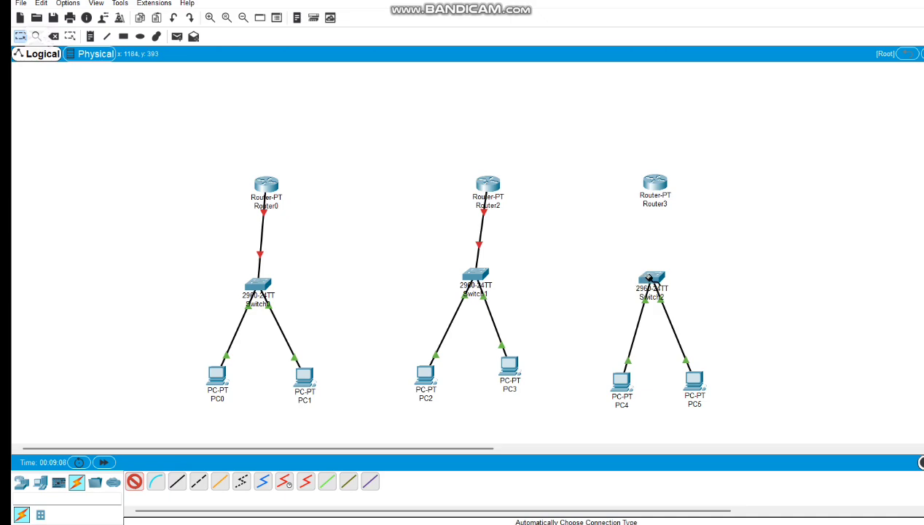
click(650, 276)
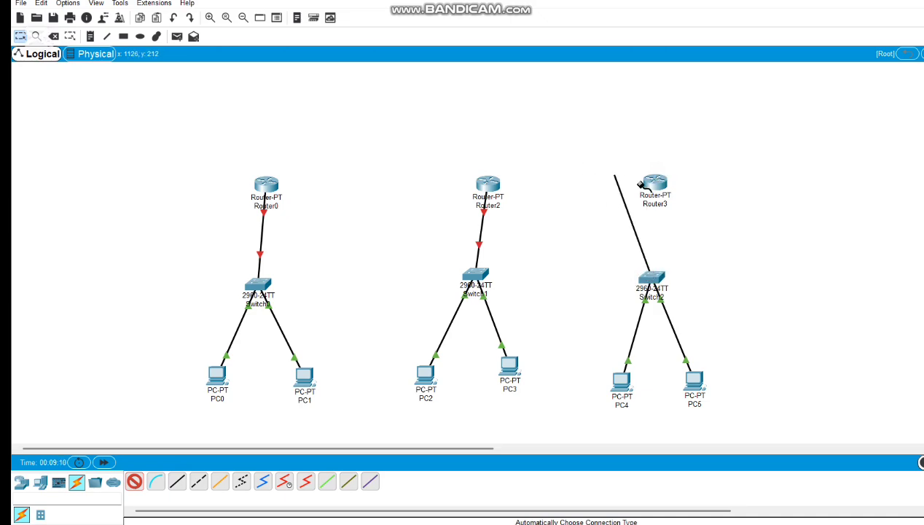
click(654, 182)
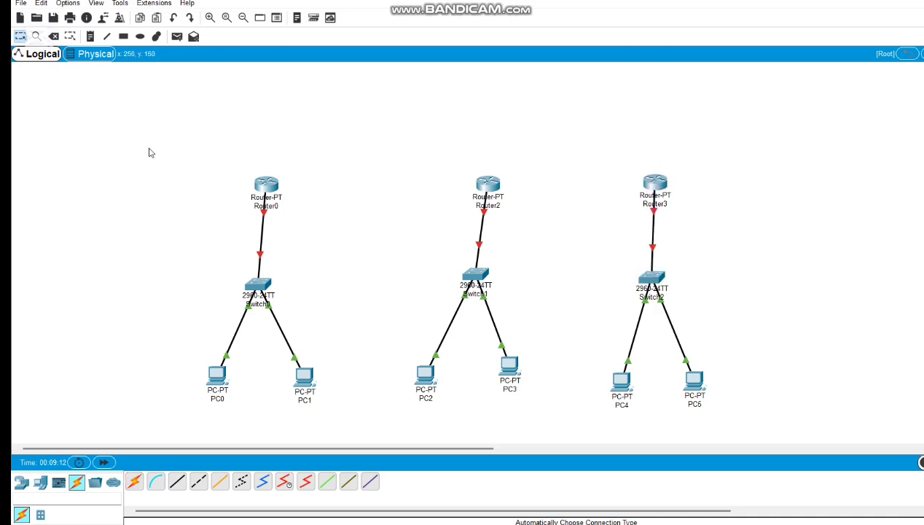
Add the text notes "Netwrk A", "Network B" and "Network C" near the PCs of the Switch0, Switch1 and Switch2 LANs respectively
click(90, 36)
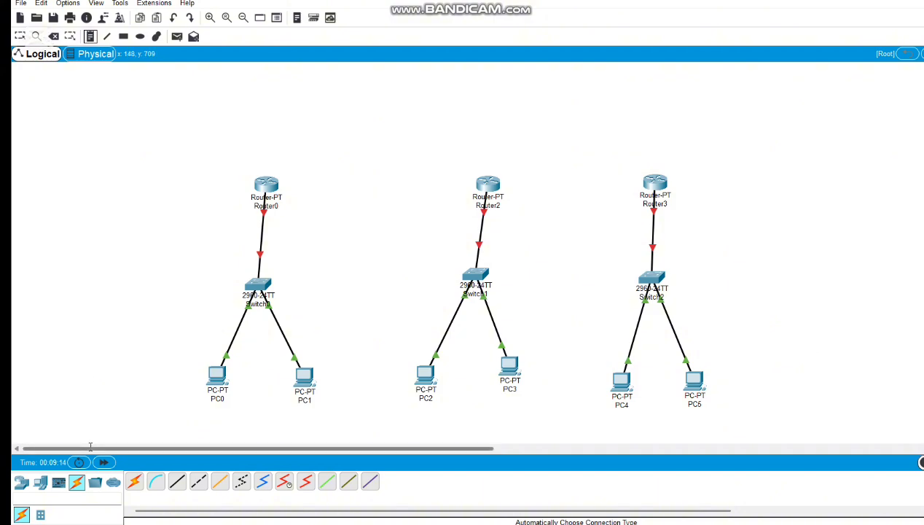
click(93, 386)
text(Netwrk A)
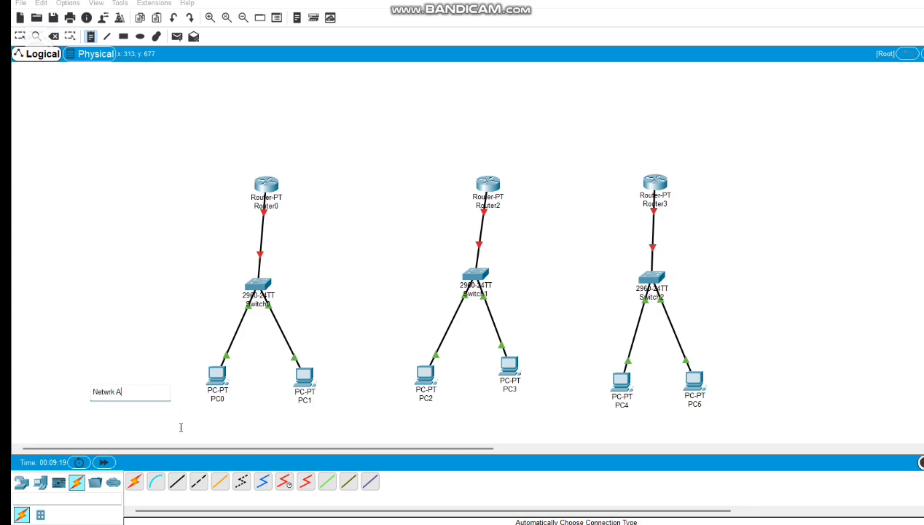
click(434, 423)
text(Network B)
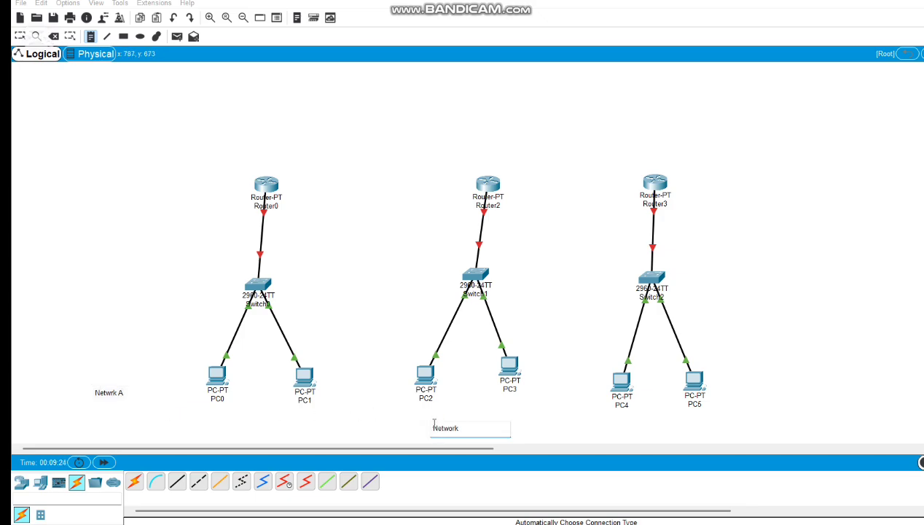
click(663, 432)
text(Network C)
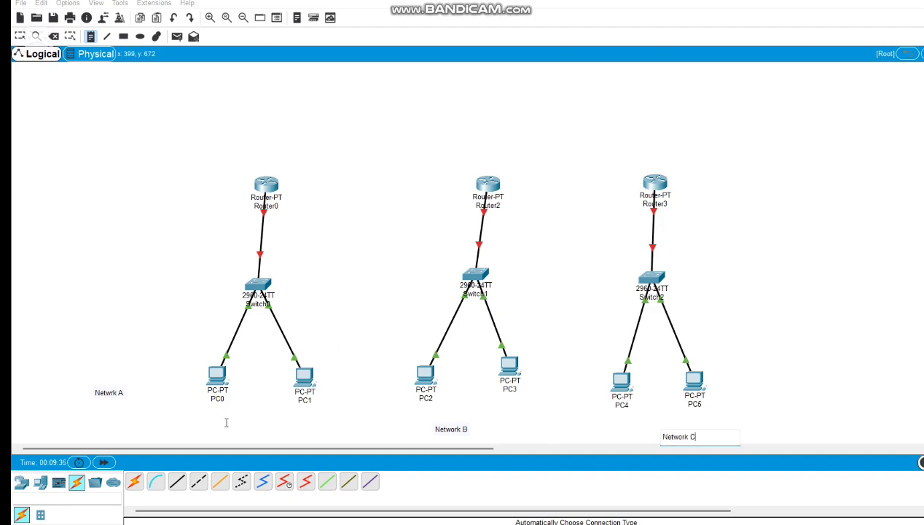
click(227, 423)
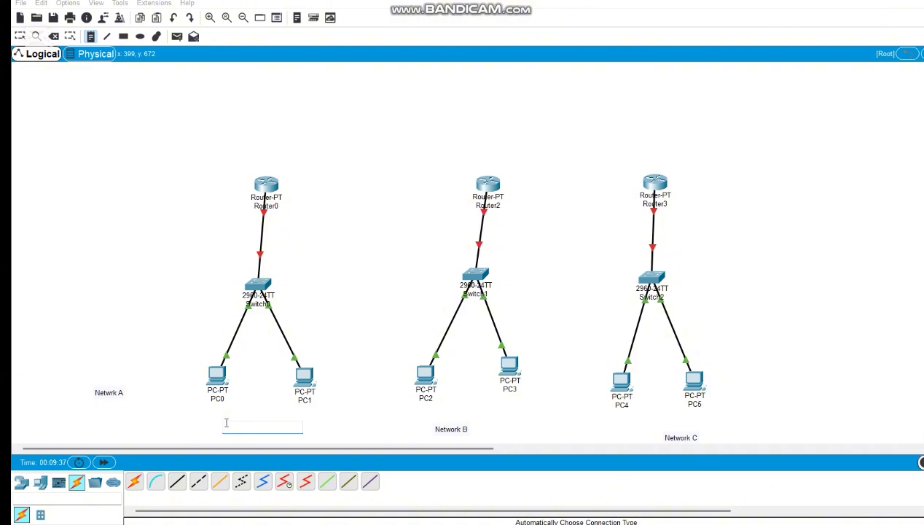
key(Num_Lock)
text(19)
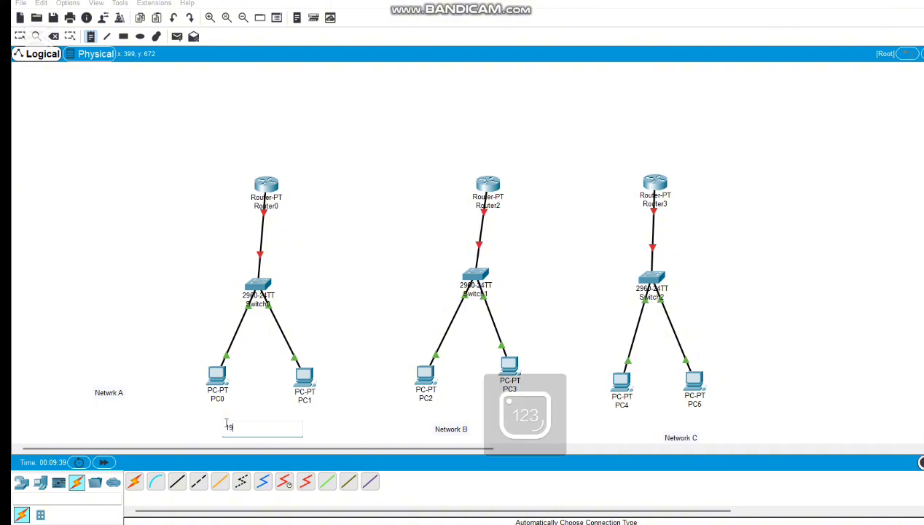
text(2.168.0.1)
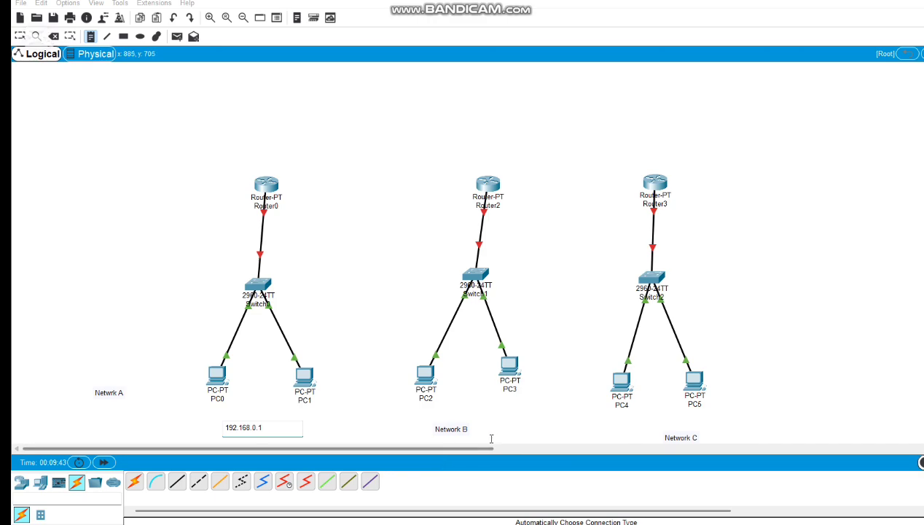
click(496, 429)
text(192.168.)
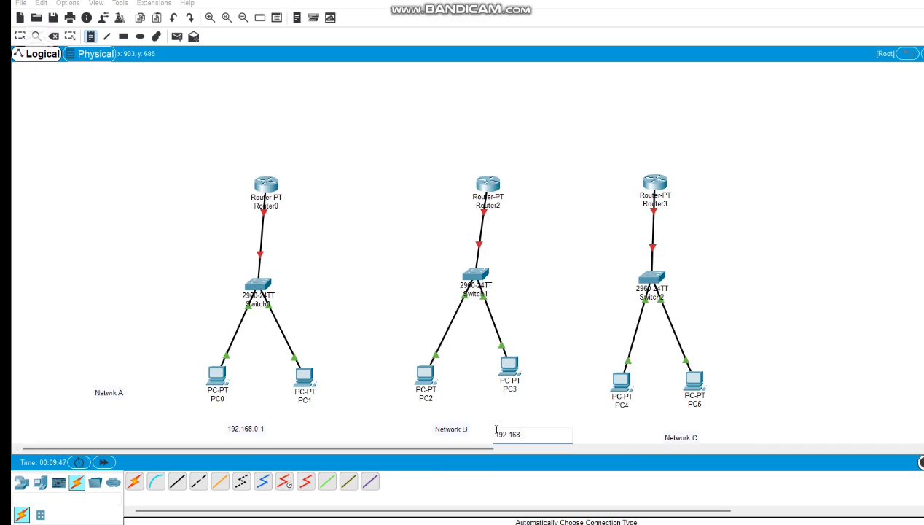
click(266, 429)
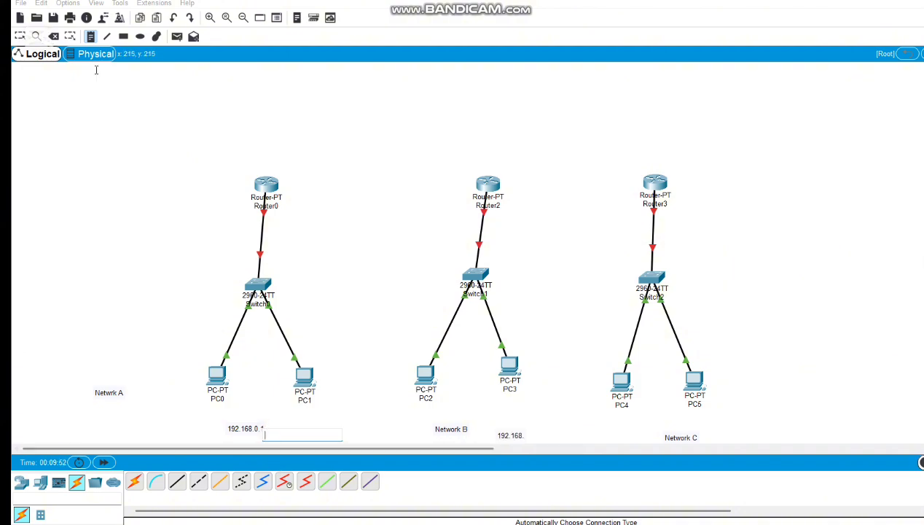
click(53, 36)
click(251, 427)
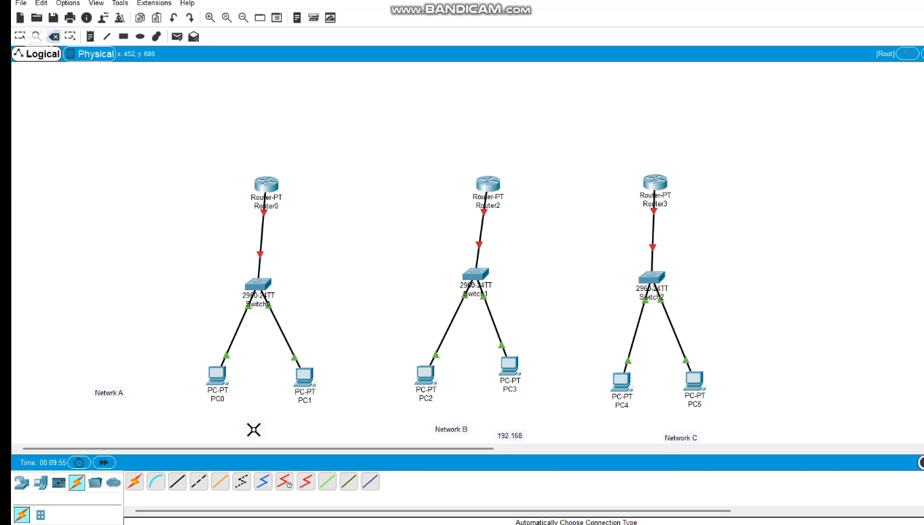
click(515, 434)
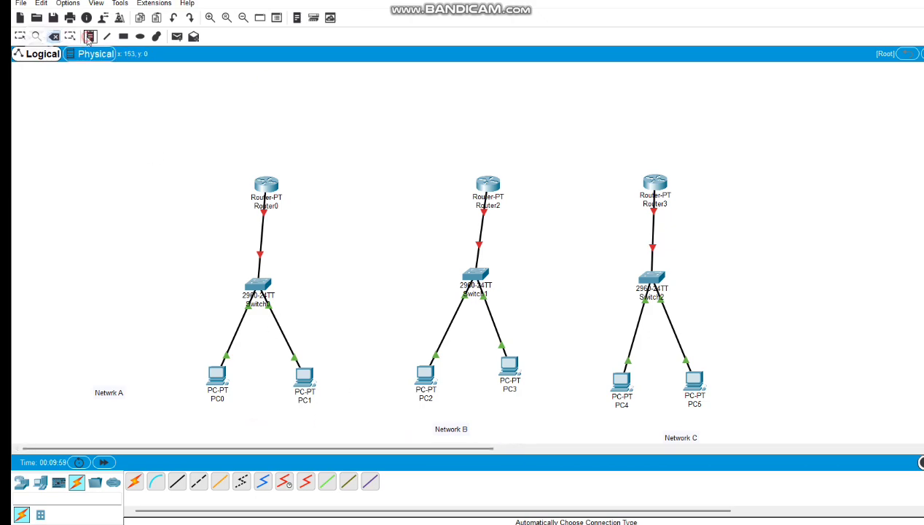
Add address notes 192.168.10.0 for Network A, 192.168.11.0 for Network B and 192.168.12.0 for Network C
click(88, 38)
click(219, 430)
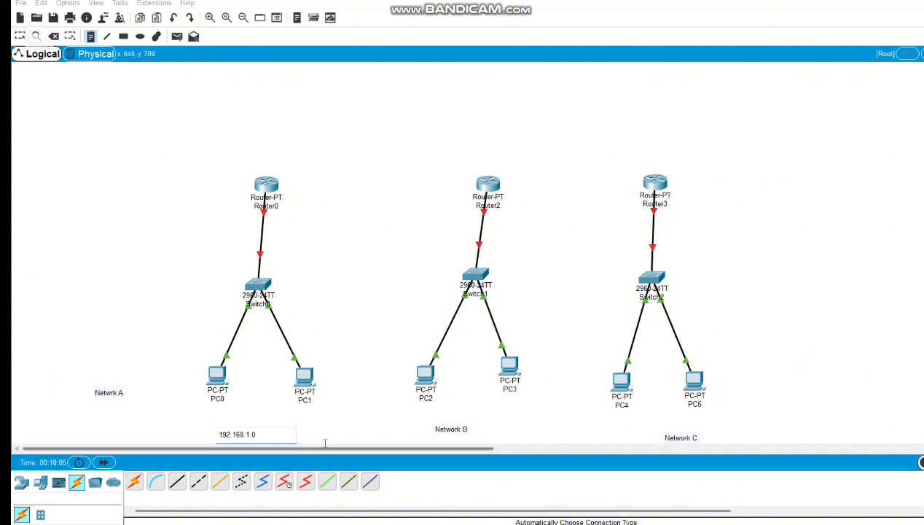
key(BackSpace)
key(BackSpace)
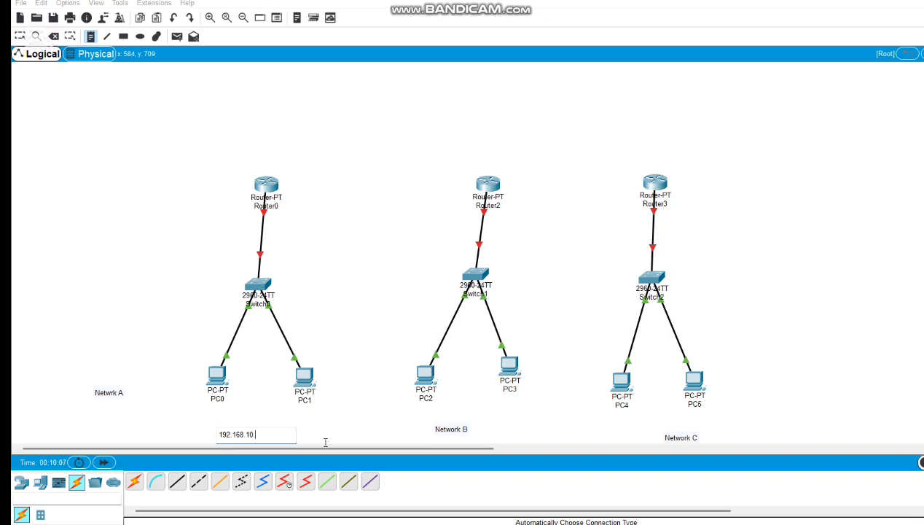
click(497, 432)
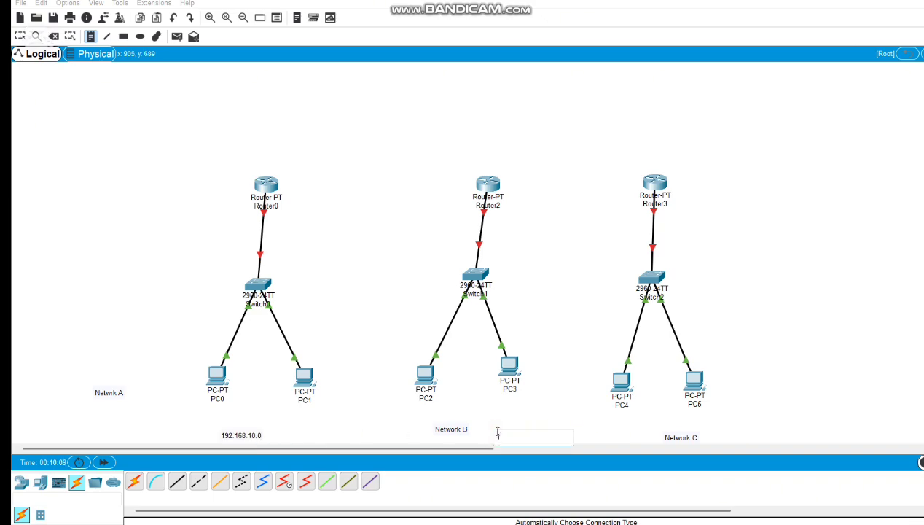
text(192.168.11.0)
click(725, 437)
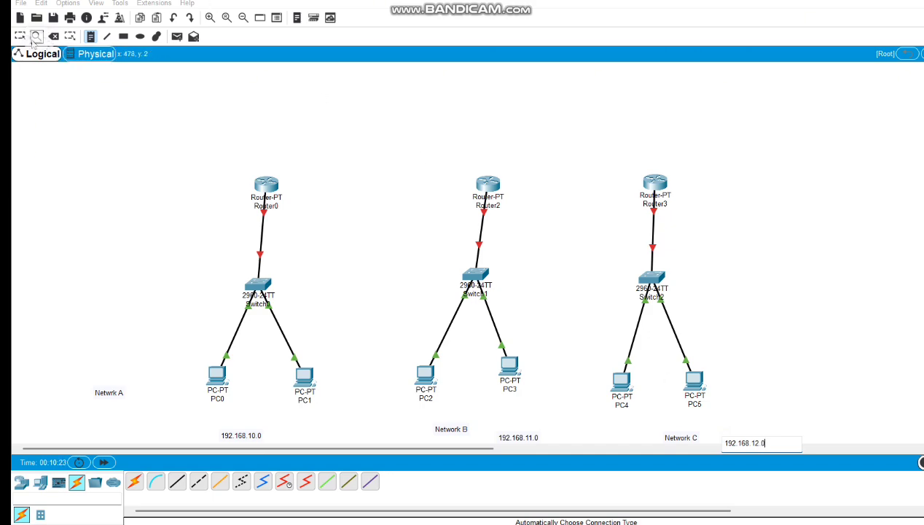
click(34, 38)
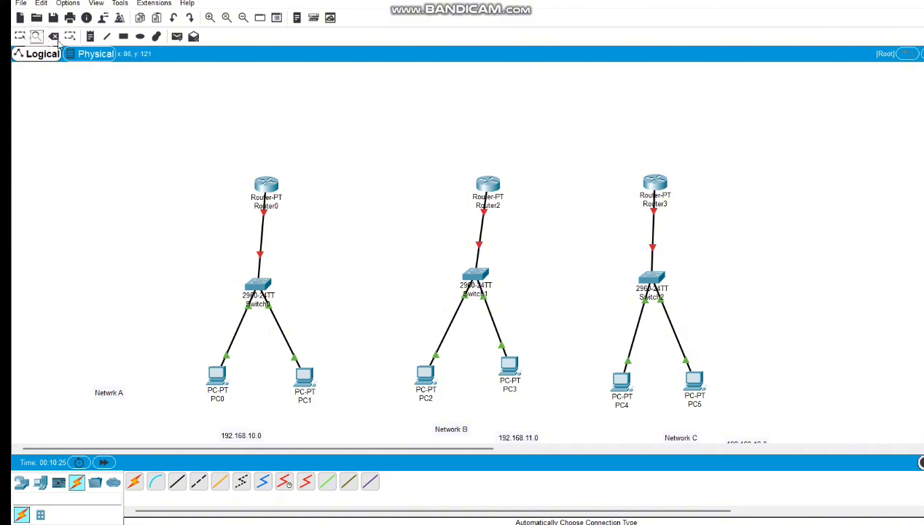
click(20, 37)
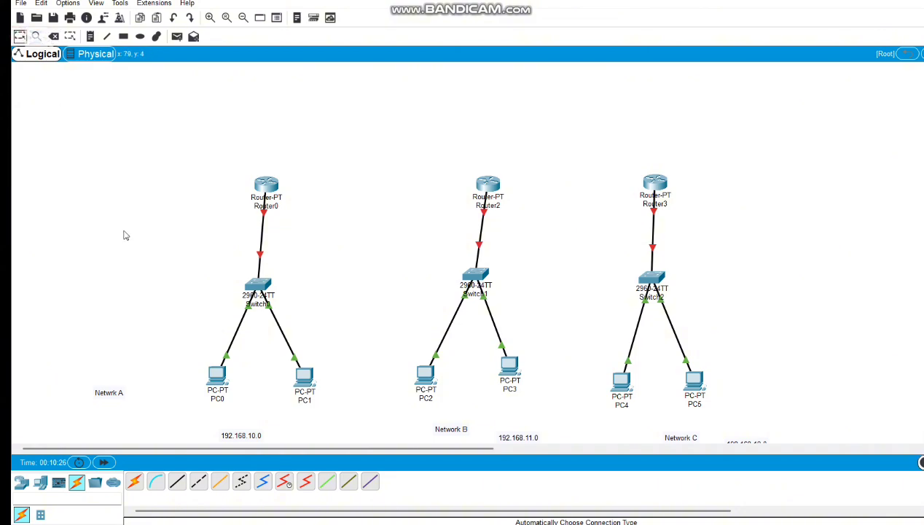
Give PC0 the static IP address 192.168.10.1 with subnet mask 255.255.255.0
click(217, 379)
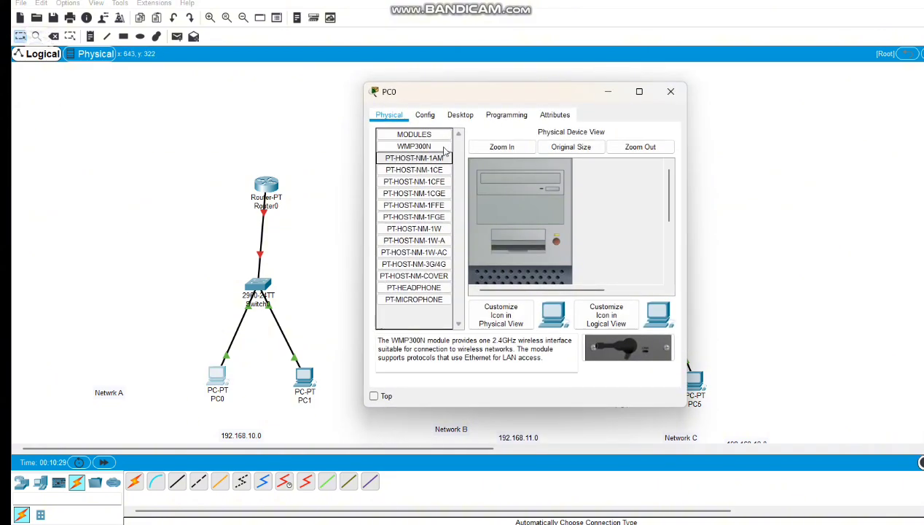
click(459, 116)
click(412, 160)
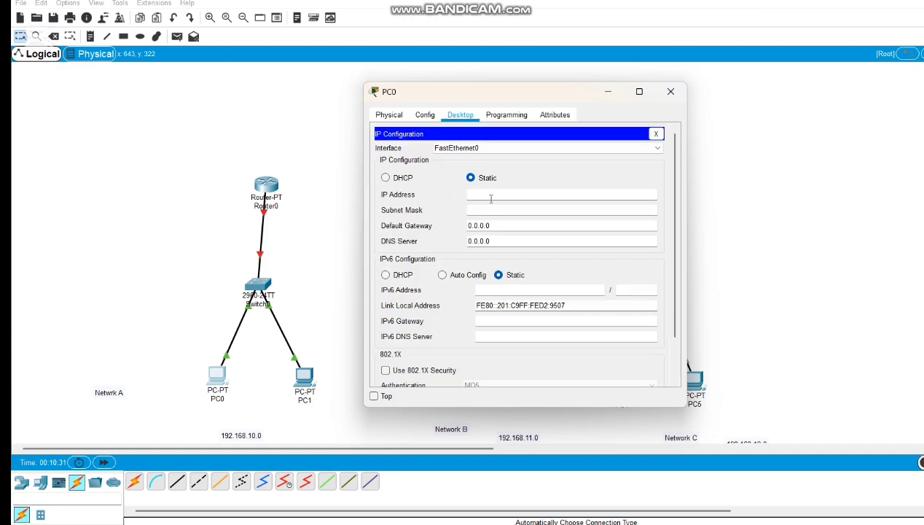
text(1)
text(68.10.1)
click(488, 209)
Replace PC0's default gateway with an address starting with 192.168 and close its configuration window
click(492, 225)
double_click(464, 227)
key(BackSpace)
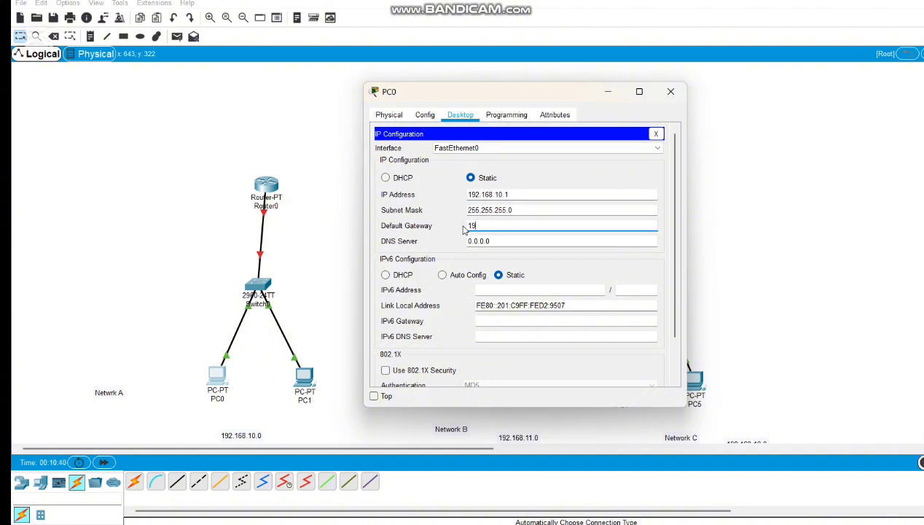
text(192.168)
key(BackSpace)
click(670, 91)
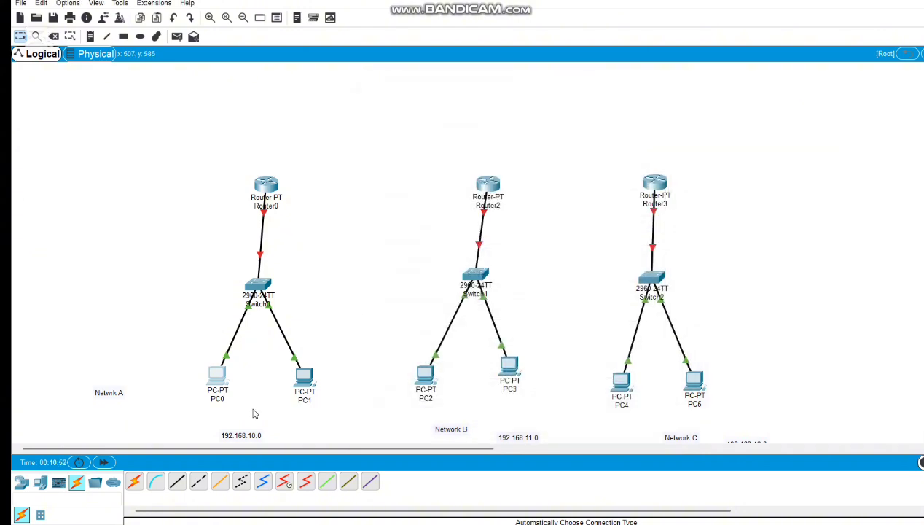
Give PC1 the static IP address 192.168.10.2 with subnet mask 255.255.255.0
click(303, 377)
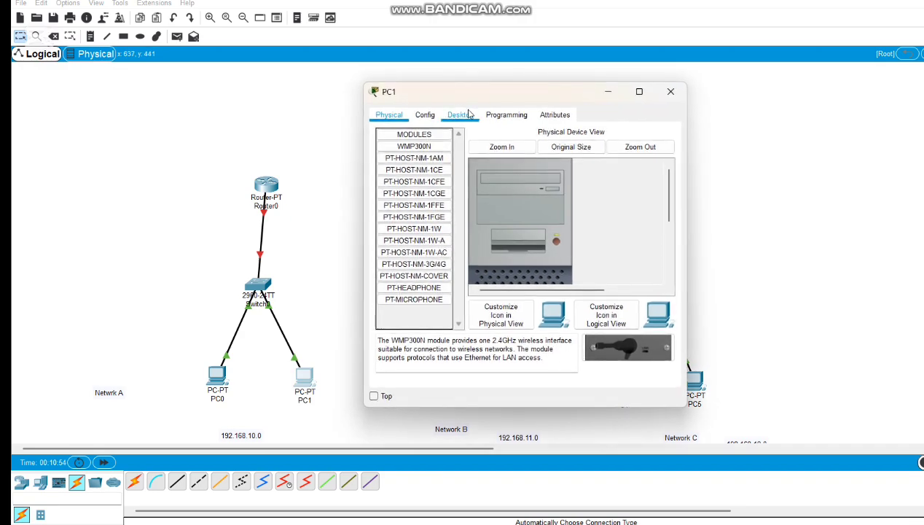
click(460, 114)
click(403, 155)
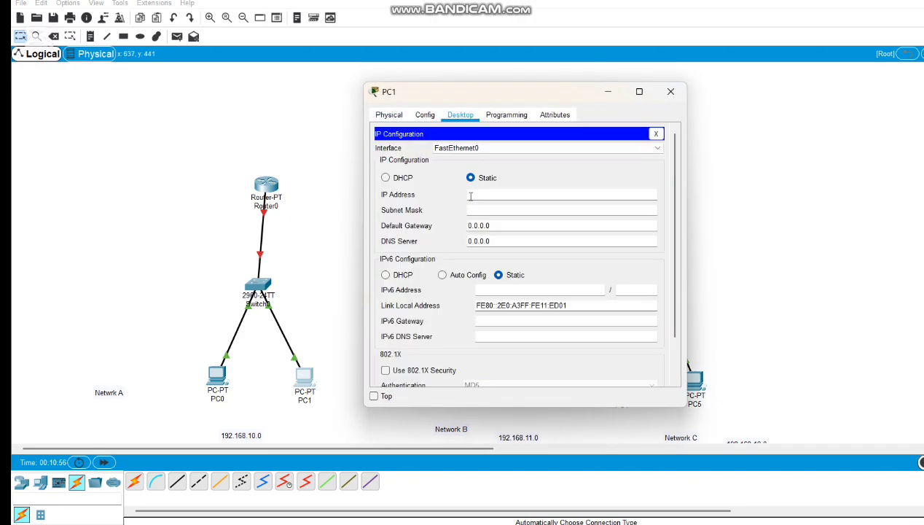
click(470, 195)
text(192.168.10.2)
click(479, 209)
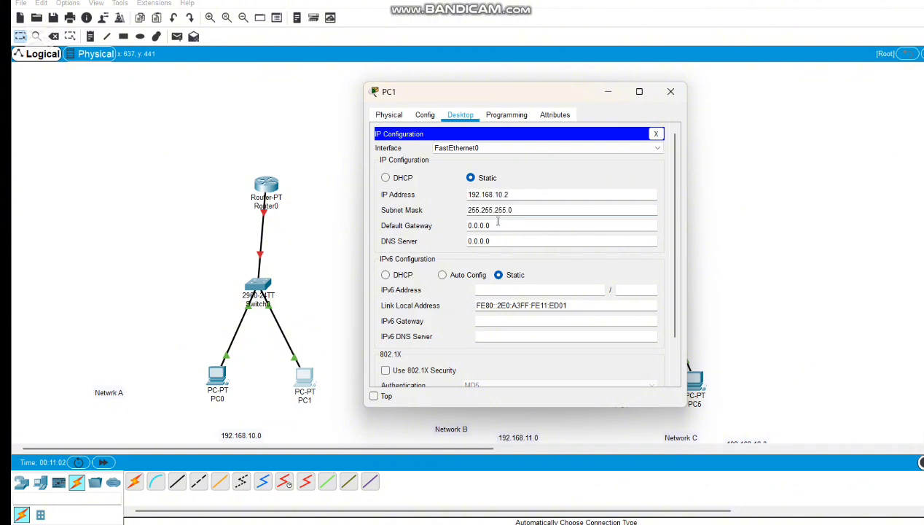
Set PC1's default gateway to 192.168.10.3 and close its configuration window
click(495, 224)
drag(495, 224, 461, 226)
key(BackSpace)
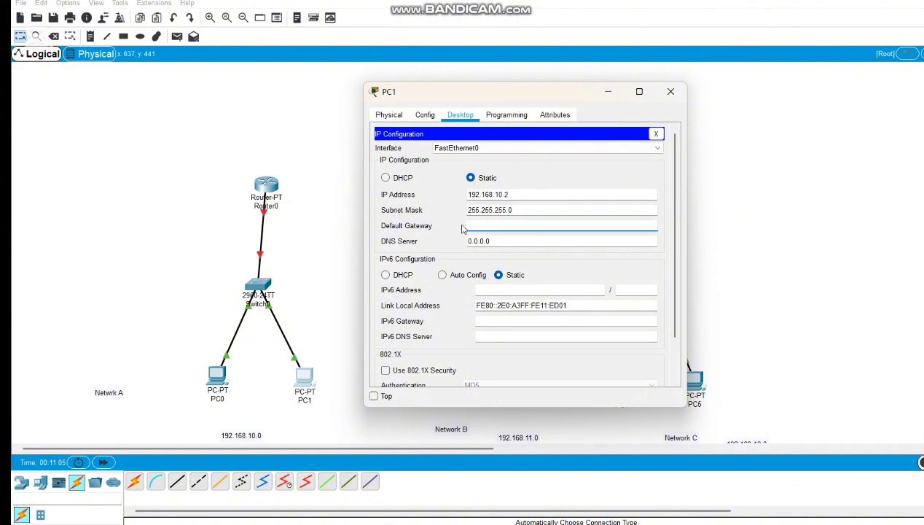
text(192.168.10.3)
click(670, 91)
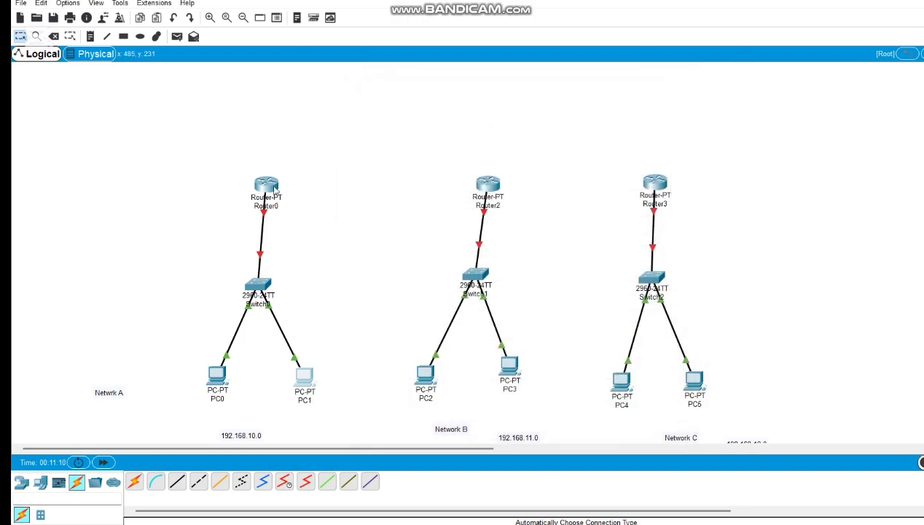
Turn on Router0's FastEthernet0/0 port and assign it IP address 192.168.10.3 with subnet mask 255.255.255.0
click(267, 182)
click(426, 115)
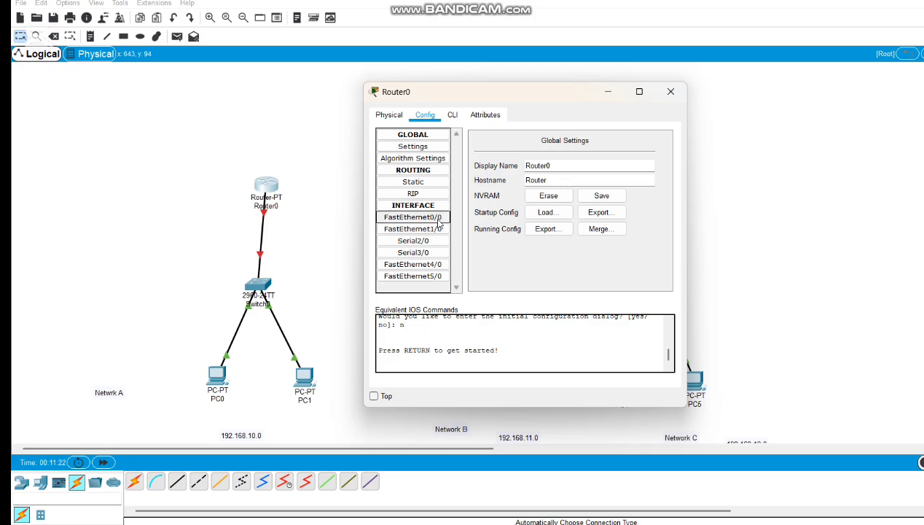
click(434, 217)
click(655, 144)
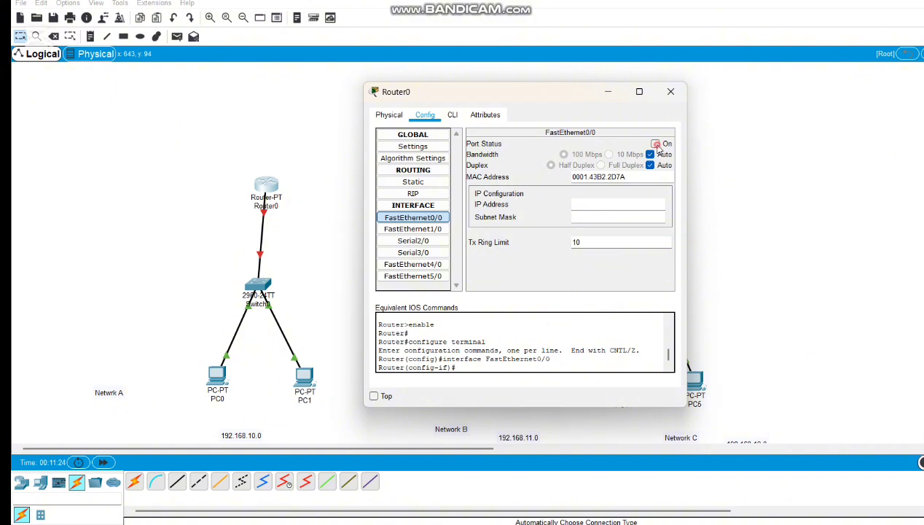
click(605, 205)
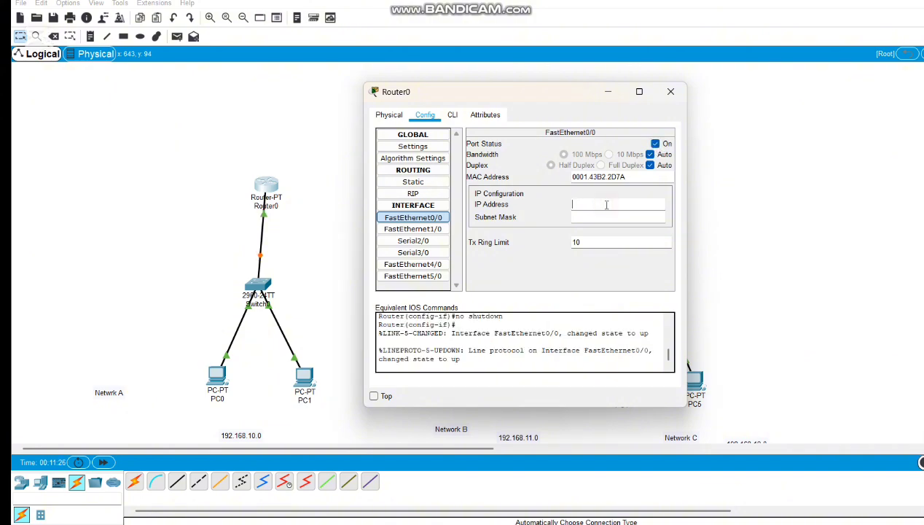
text(192.168.10.3)
click(605, 218)
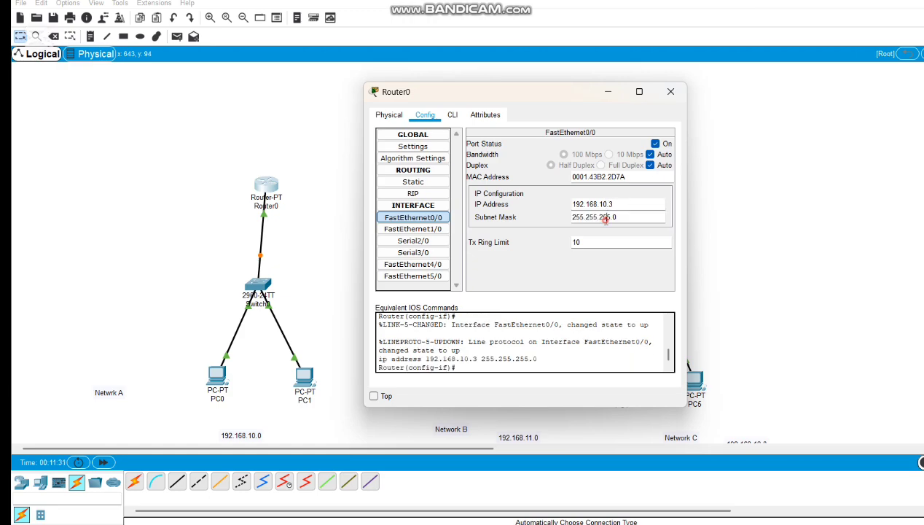
click(670, 91)
Give PC2 the static IP address 192.168.11.1 with subnet mask 255.255.255.0
click(426, 377)
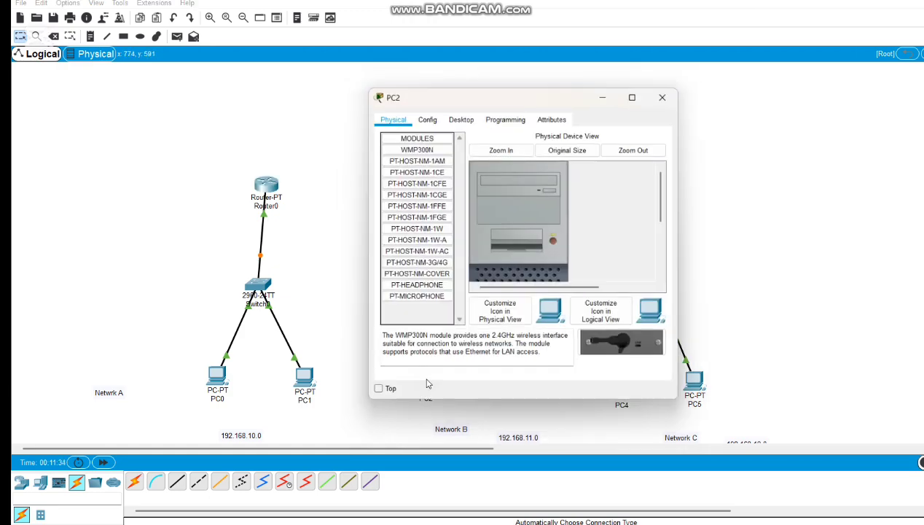
click(467, 114)
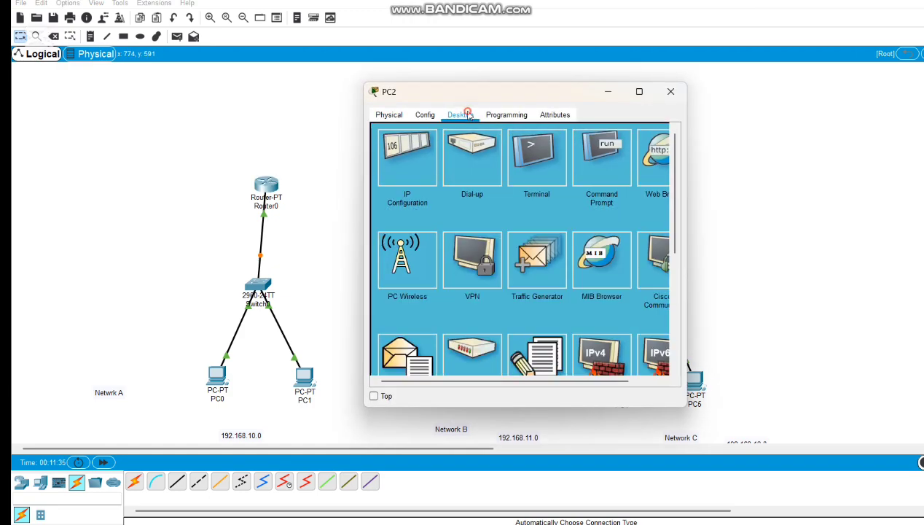
click(405, 153)
click(493, 193)
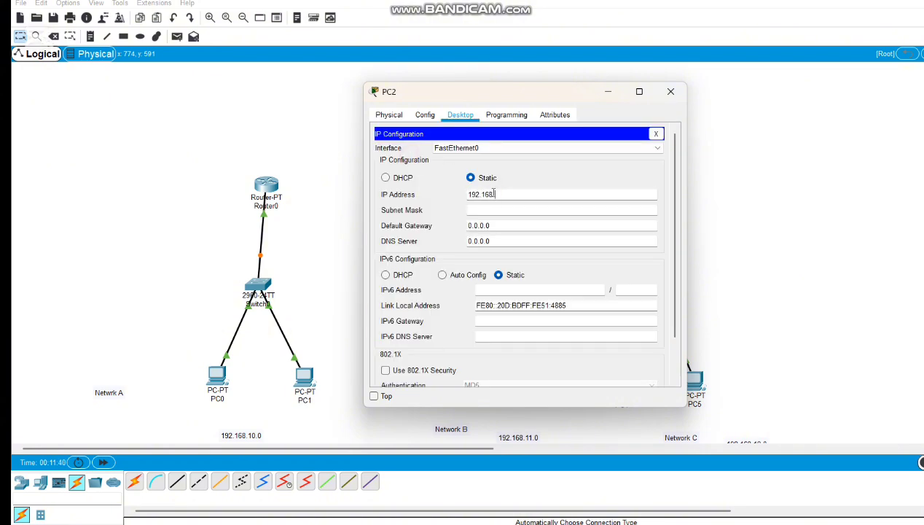
text(192.168.11.0)
click(498, 209)
Set PC2's default gateway to 192.168.11.3 and close its configuration window
drag(499, 224, 467, 229)
text(1)
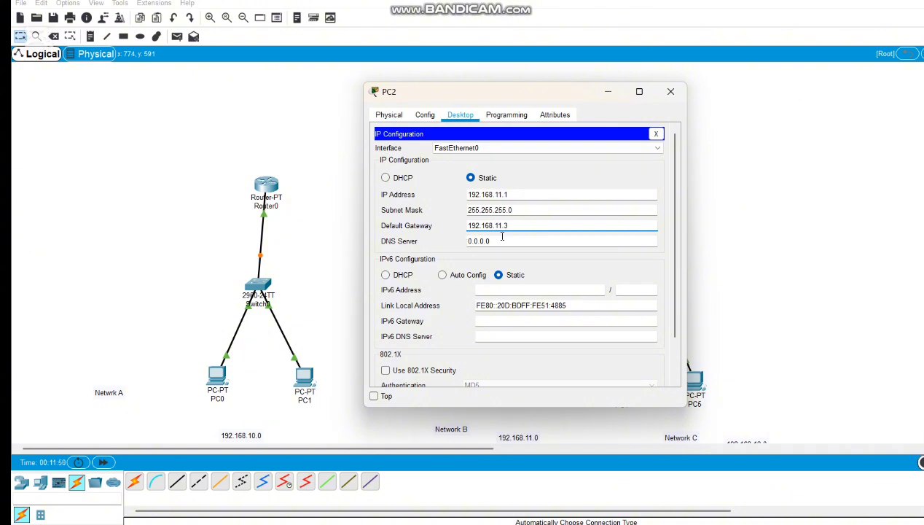
click(671, 94)
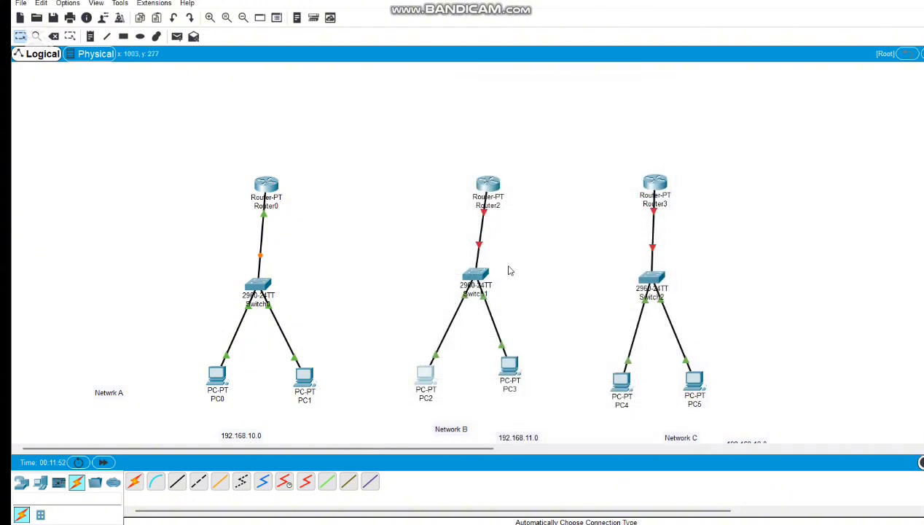
Give PC3 the static IP address 192.168.11.2 with subnet mask 255.255.255.0
double_click(505, 361)
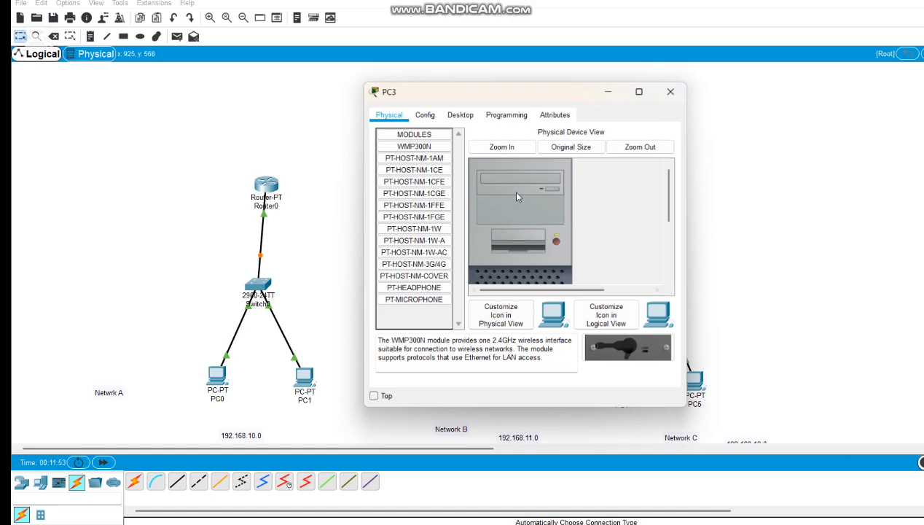
click(462, 117)
click(408, 175)
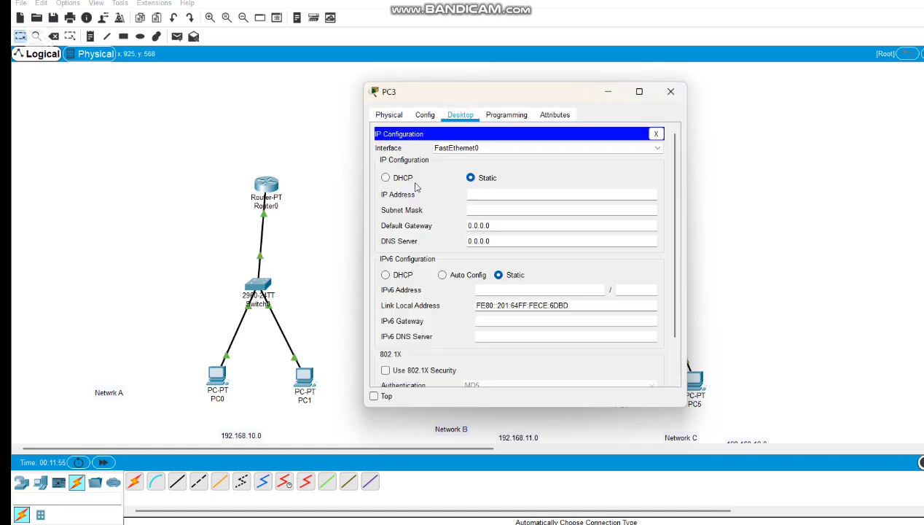
click(479, 194)
text(192.168.11.2)
click(491, 209)
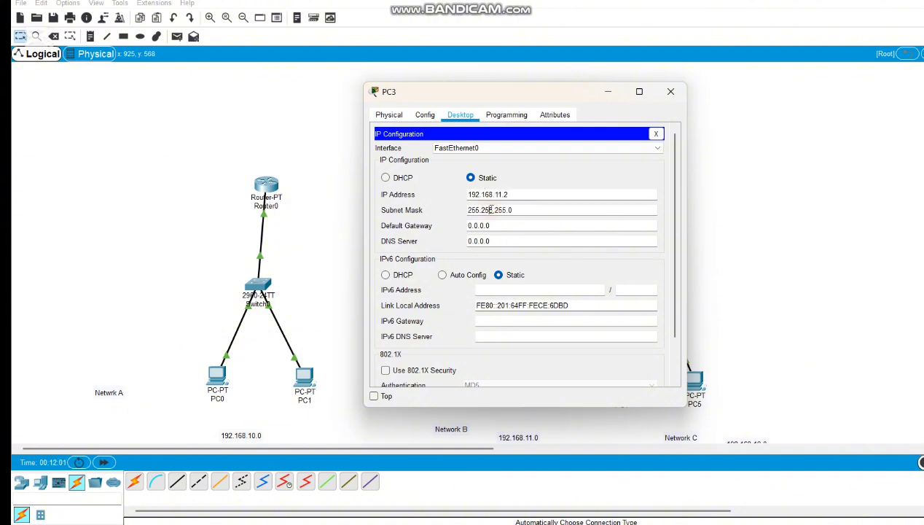
Set PC3's default gateway to 192.168.11.3 and close its configuration window
drag(497, 224, 467, 225)
click(468, 226)
key(BackSpace)
text(192.168.11.3)
click(669, 93)
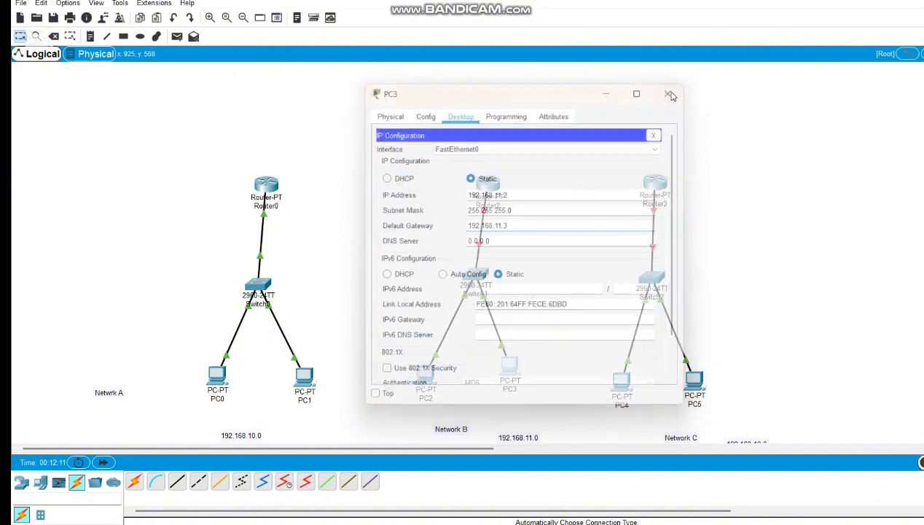
Turn on Router2's FastEthernet0/0 port and assign it IP address 192.168.11.3 with subnet mask 255.255.255.0
click(485, 183)
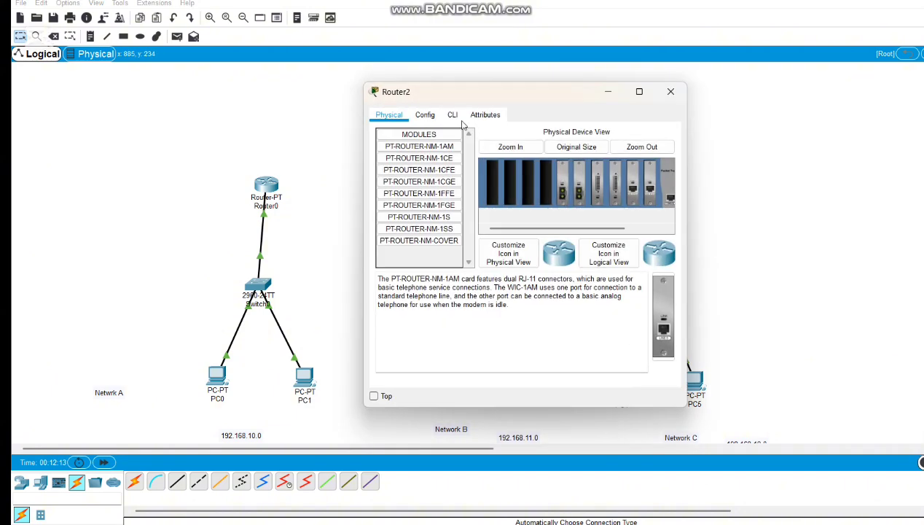
click(425, 115)
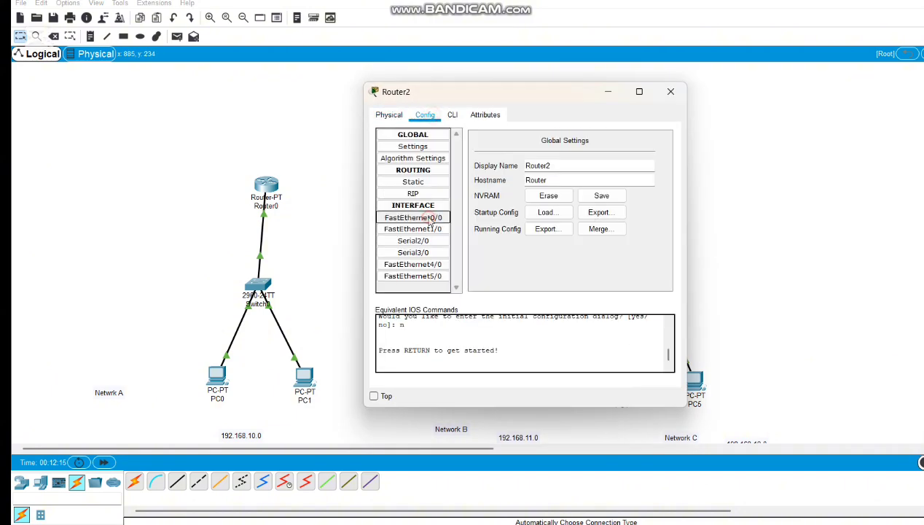
click(413, 217)
drag(558, 93, 266, 131)
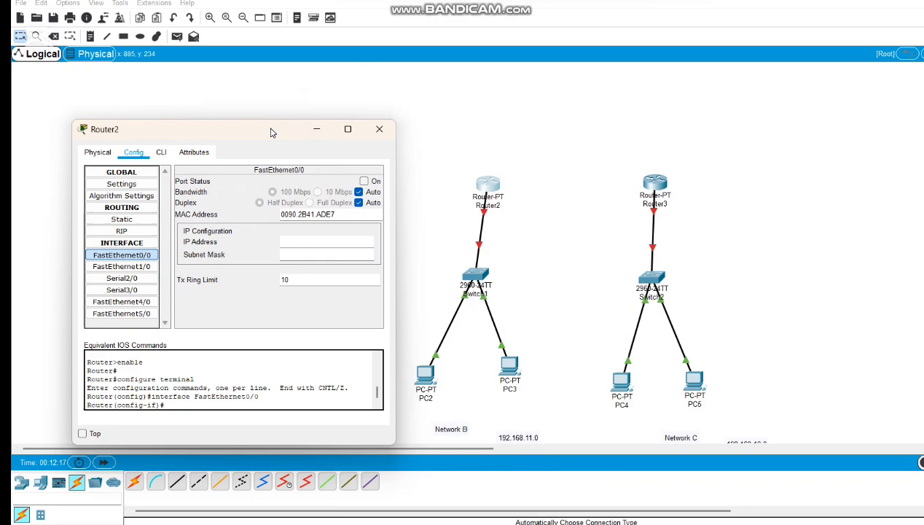
click(364, 180)
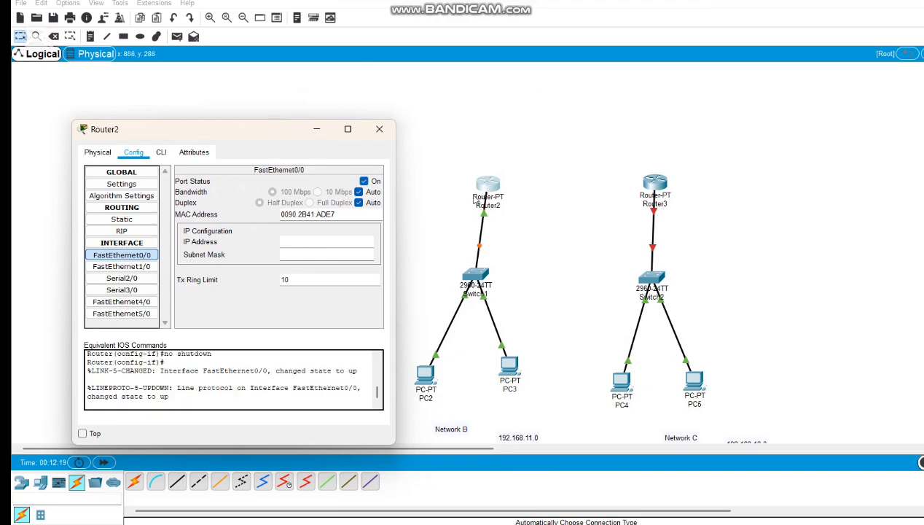
click(289, 241)
text(192.168.11.3)
click(317, 259)
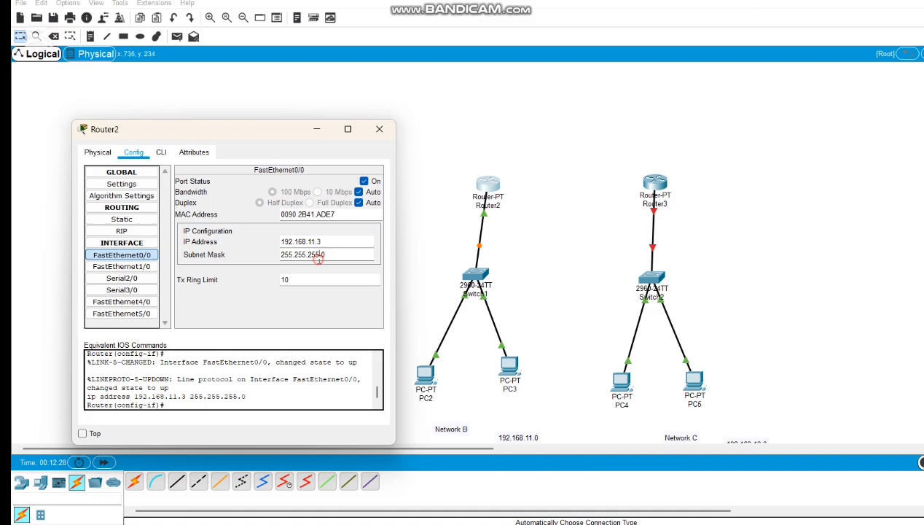
click(379, 129)
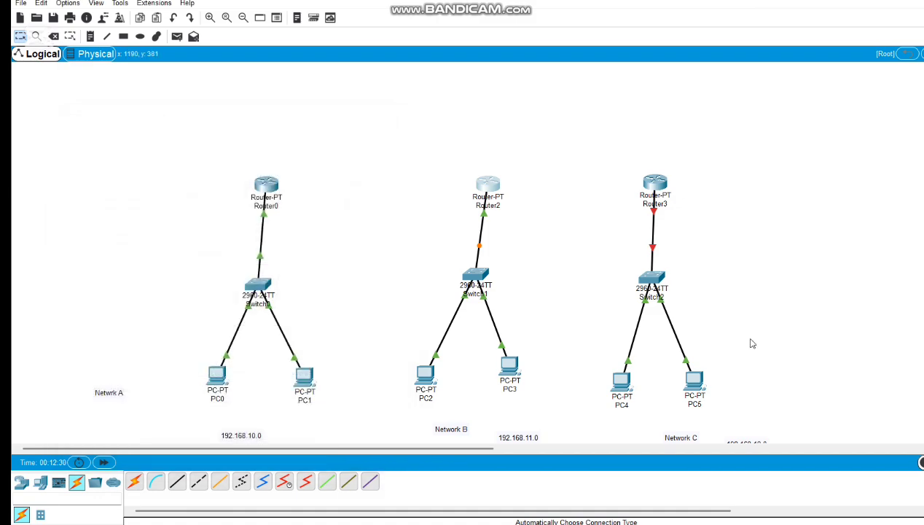
Give PC4 the static IP address 192.168.12.1 with subnet mask 255.255.255.0
click(620, 378)
click(459, 123)
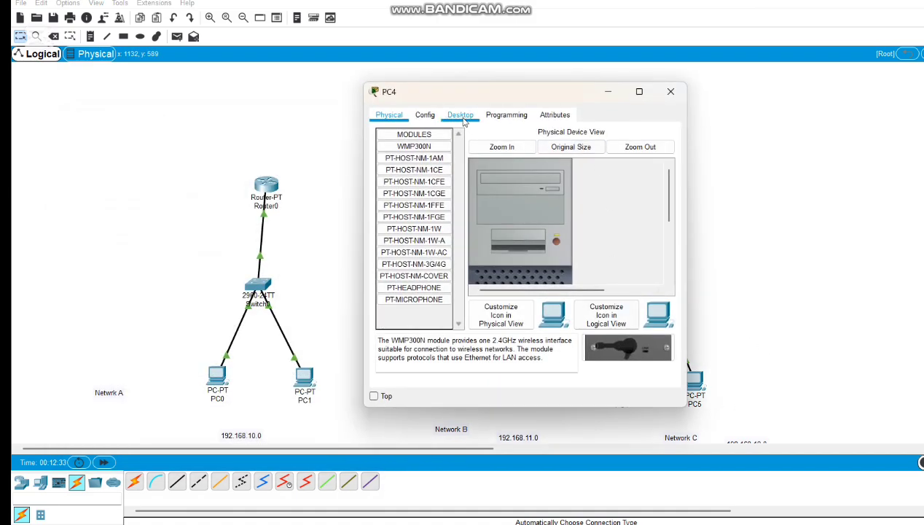
click(409, 155)
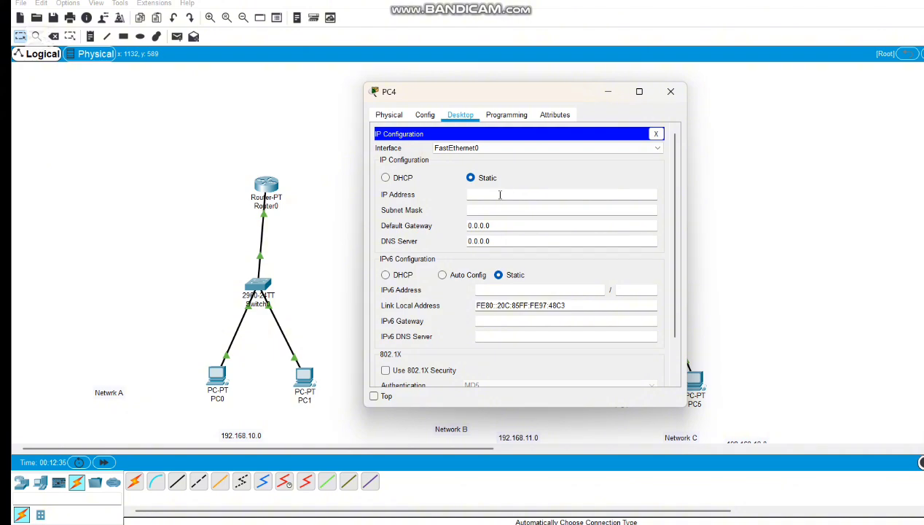
click(500, 195)
text(192.168.12.1)
click(507, 209)
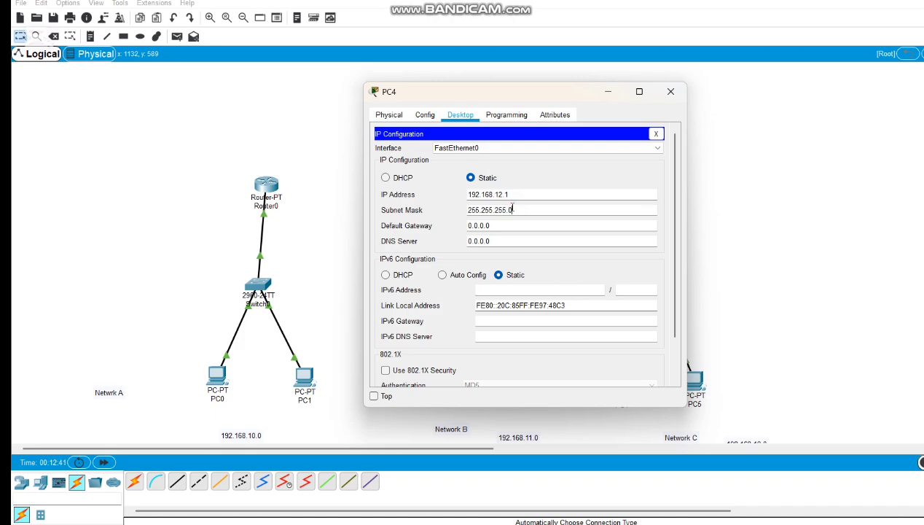
Set PC4's default gateway to 192.168.12.3 and recheck its IP configuration
click(498, 226)
drag(497, 226, 466, 228)
key(BackSpace)
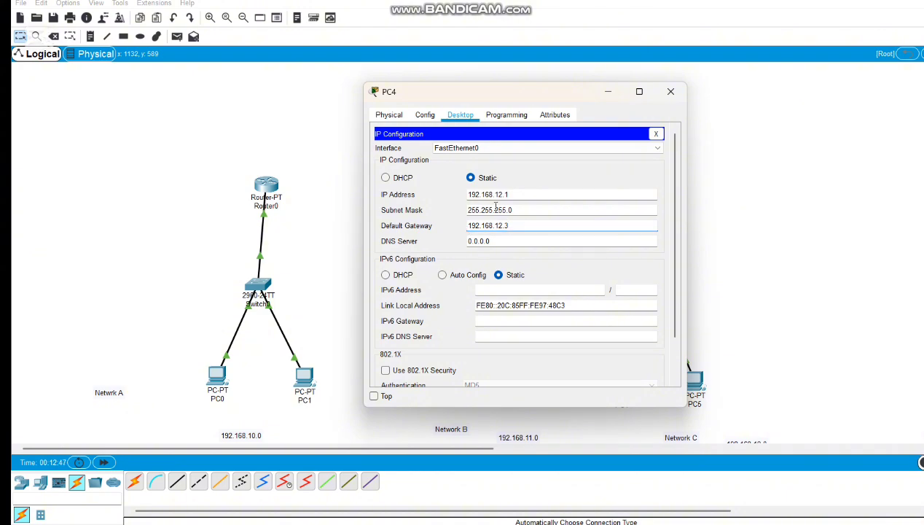
click(667, 95)
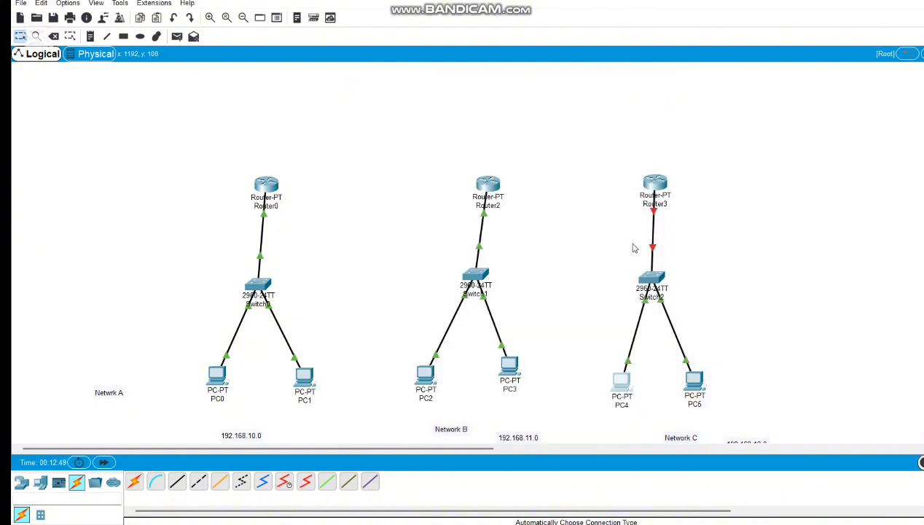
click(625, 384)
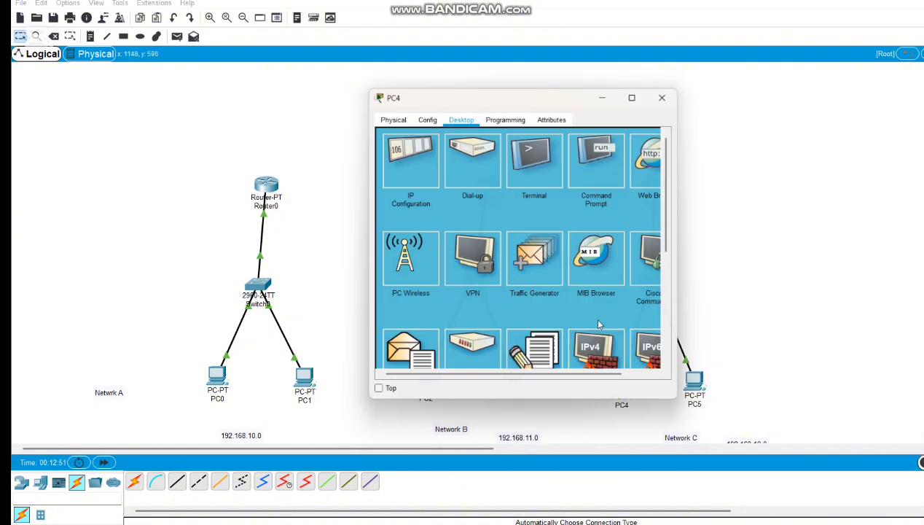
click(413, 174)
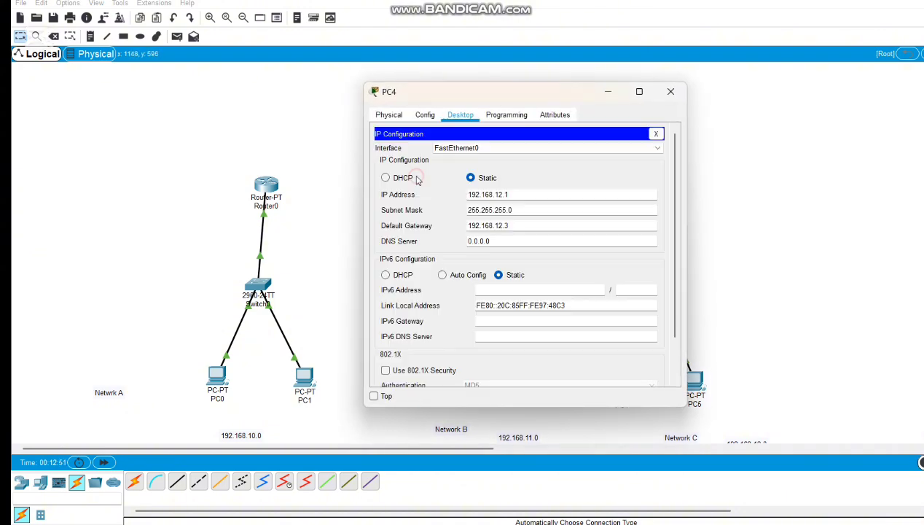
click(670, 91)
Give PC5 the static IP address 192.168.12.2 with subnet mask 255.255.255.0
click(692, 382)
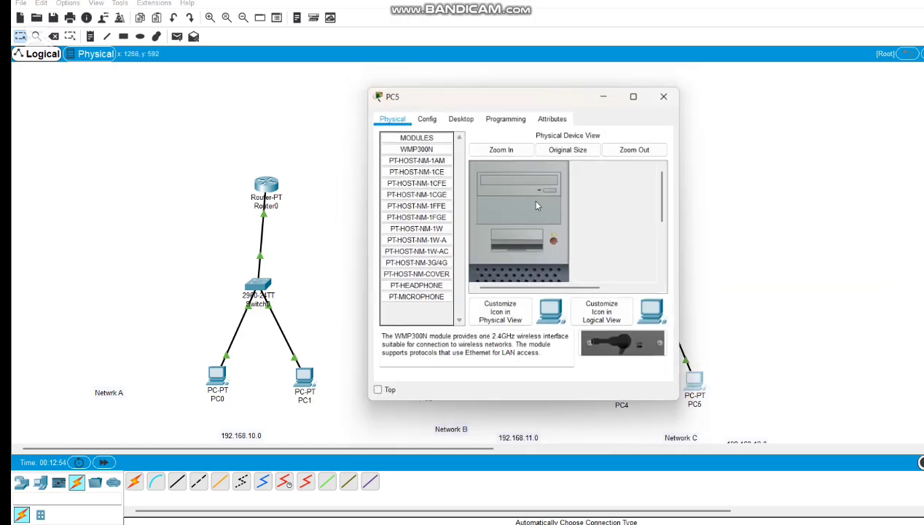
click(460, 114)
click(414, 150)
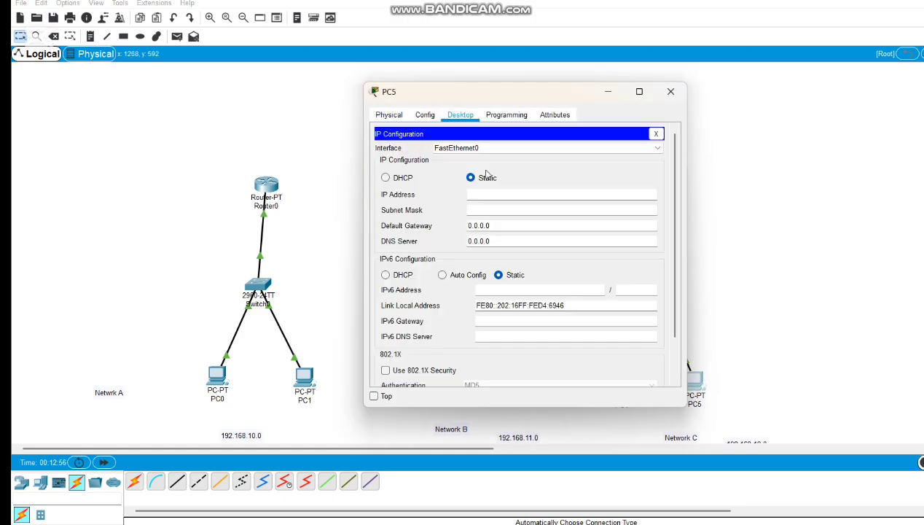
click(503, 195)
text(192.168.12.2)
click(512, 209)
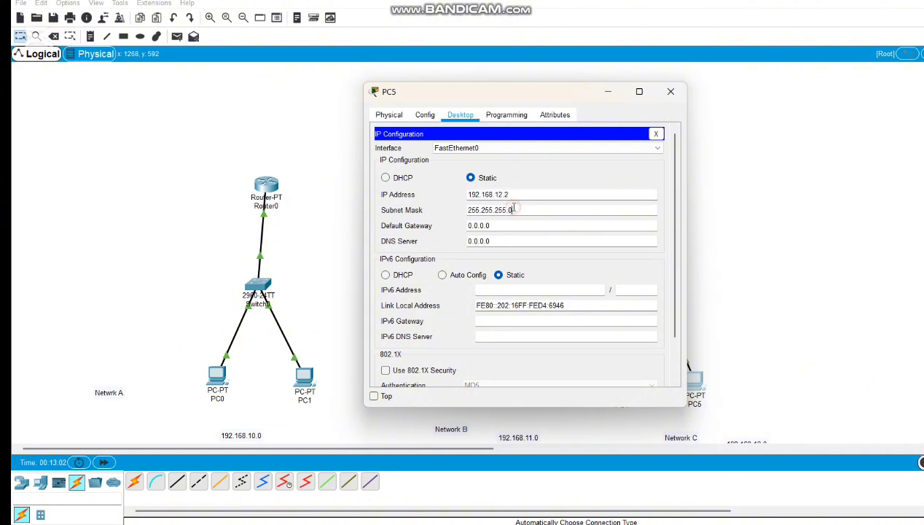
Set PC5's default gateway to 192.168.12.3 and close its configuration window
drag(488, 225, 467, 225)
text(192.168.12.3)
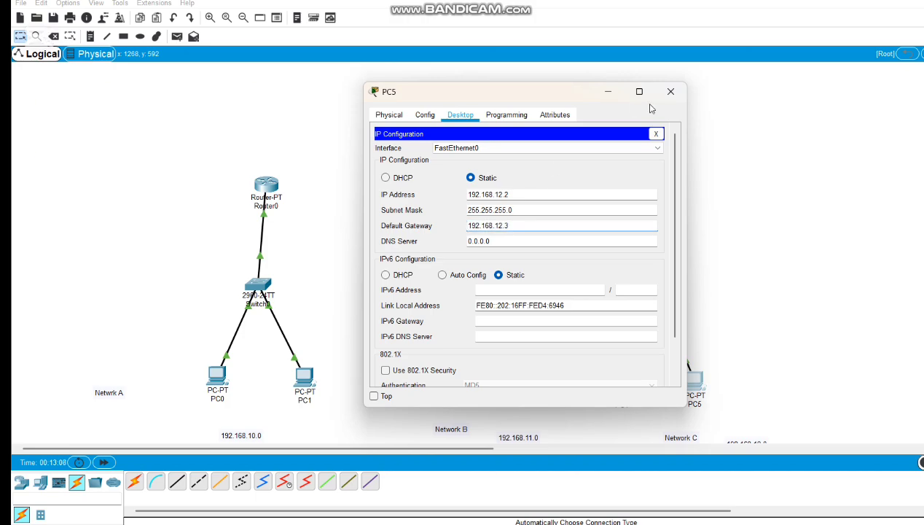
click(669, 91)
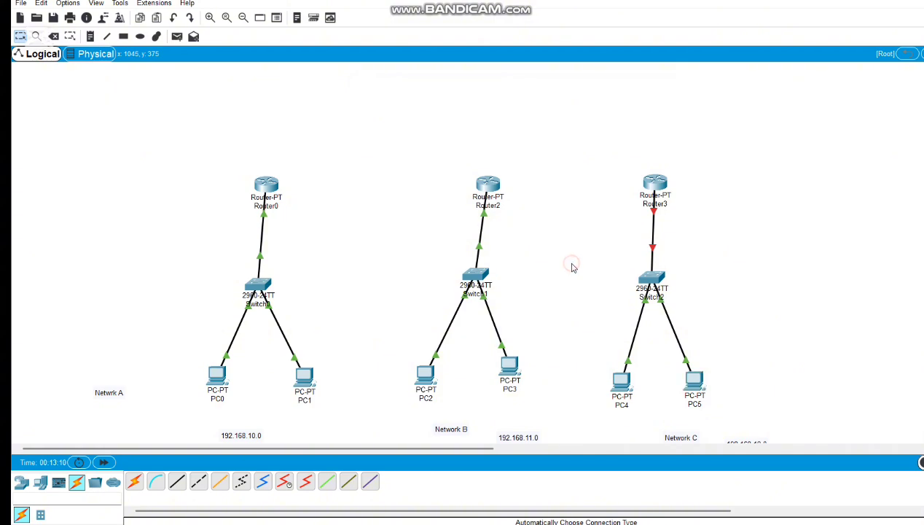
Turn on Router3's FastEthernet0/0 port and give it the IP address 192.168.12.3 with subnet mask 255.255.255.0
click(654, 182)
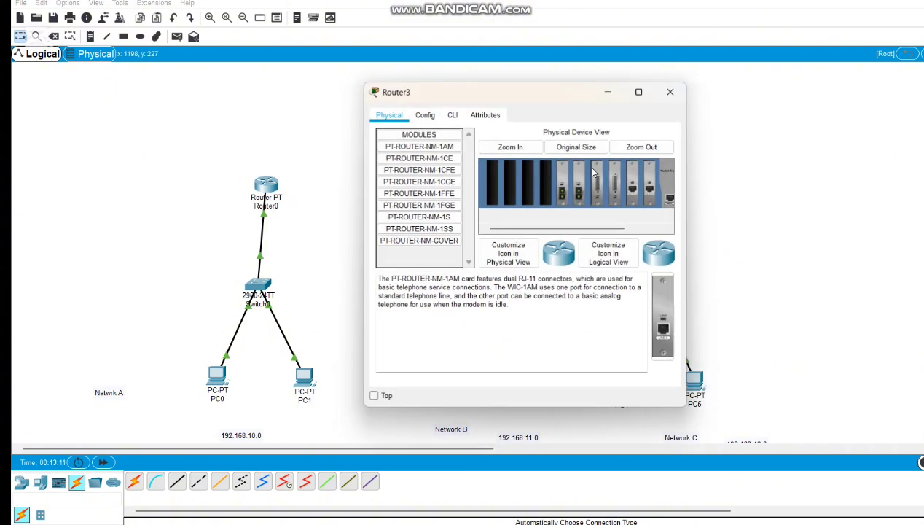
click(430, 115)
click(433, 221)
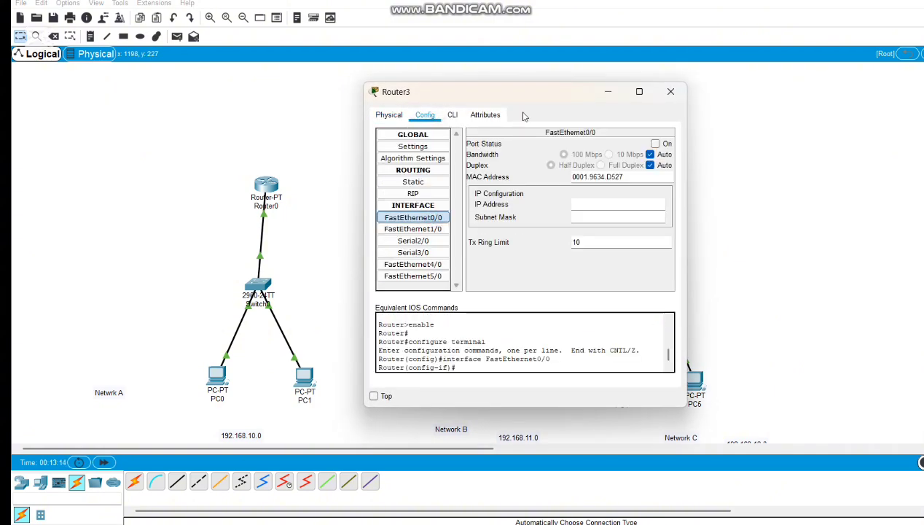
drag(536, 92, 375, 140)
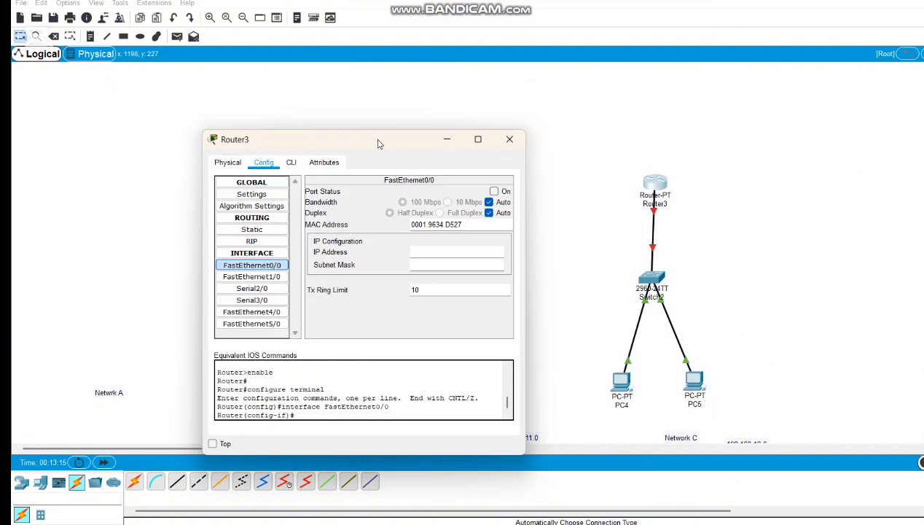
click(495, 191)
click(415, 252)
text(192)
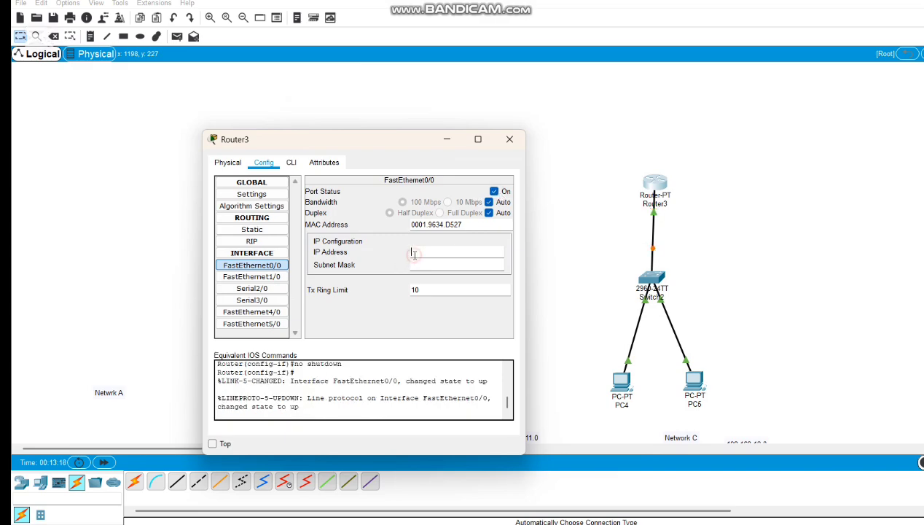
text(.168.12.3)
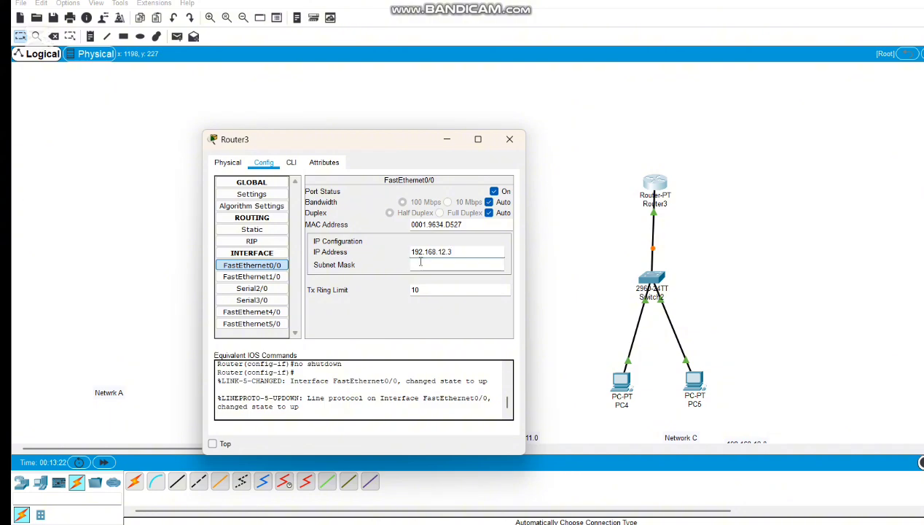
click(417, 264)
click(516, 140)
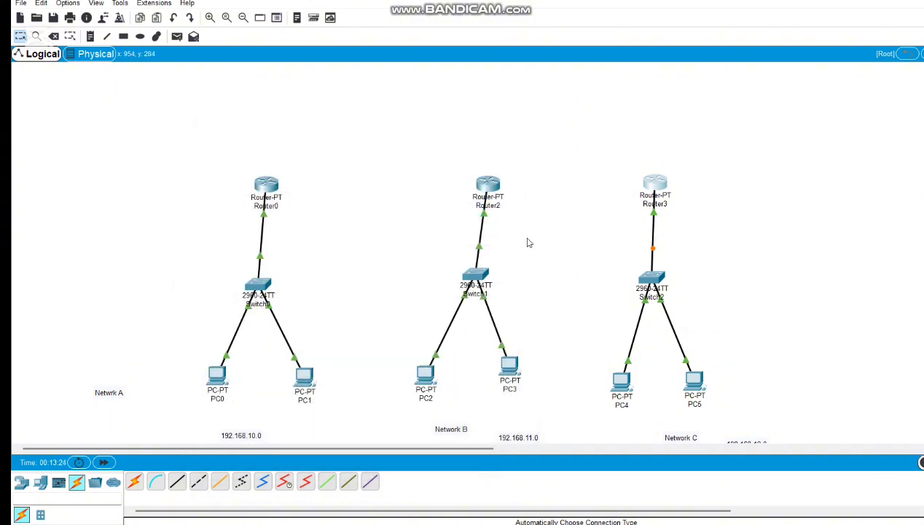
Move Router2 directly above Switch1 and link Router0's Serial2/0 to Router2's Serial2/0 with a Serial DCE cable
drag(486, 193, 476, 205)
mouse_move(216, 389)
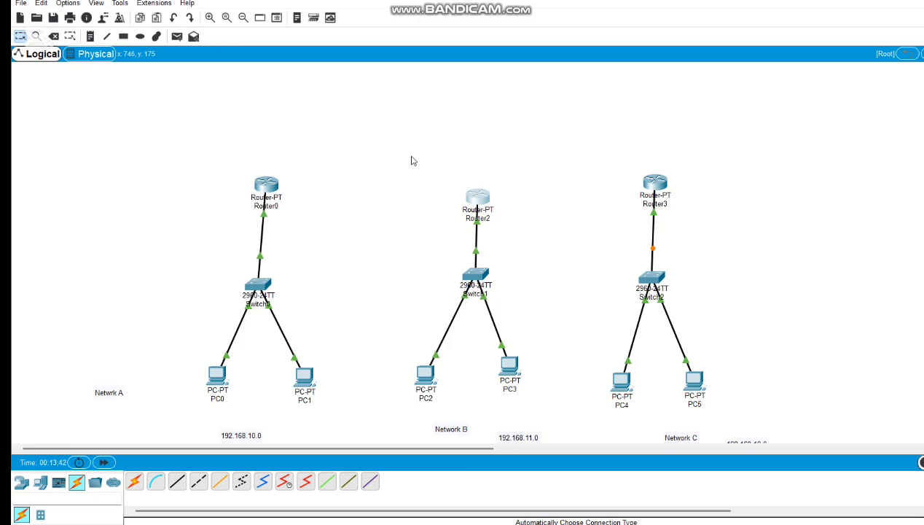
click(285, 481)
click(266, 187)
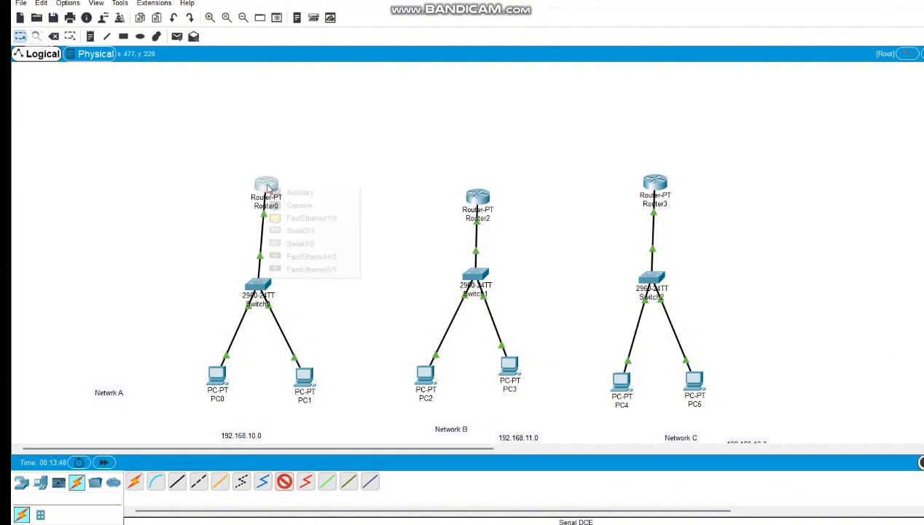
click(321, 231)
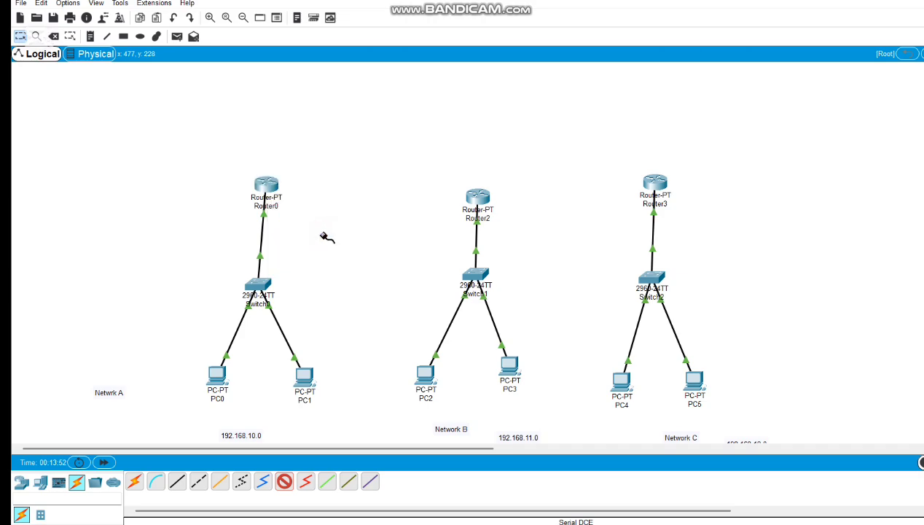
click(475, 196)
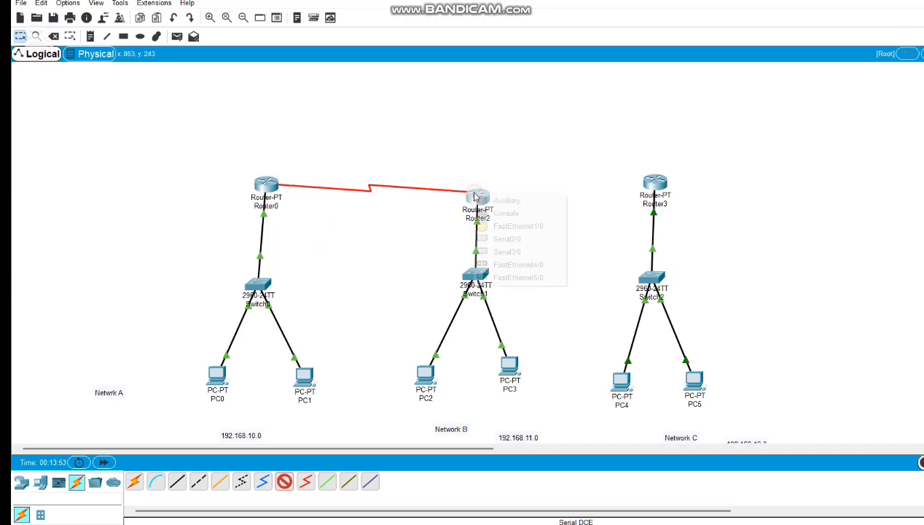
click(486, 240)
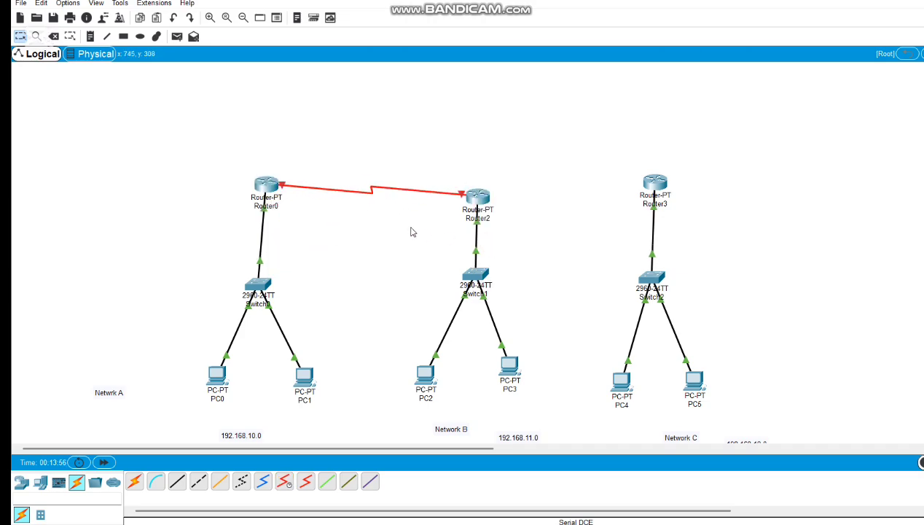
Give Router0's Serial2/0 port the IP address 192.168.13.1 with subnet mask 255.255.255.0 and turn the port on
click(266, 189)
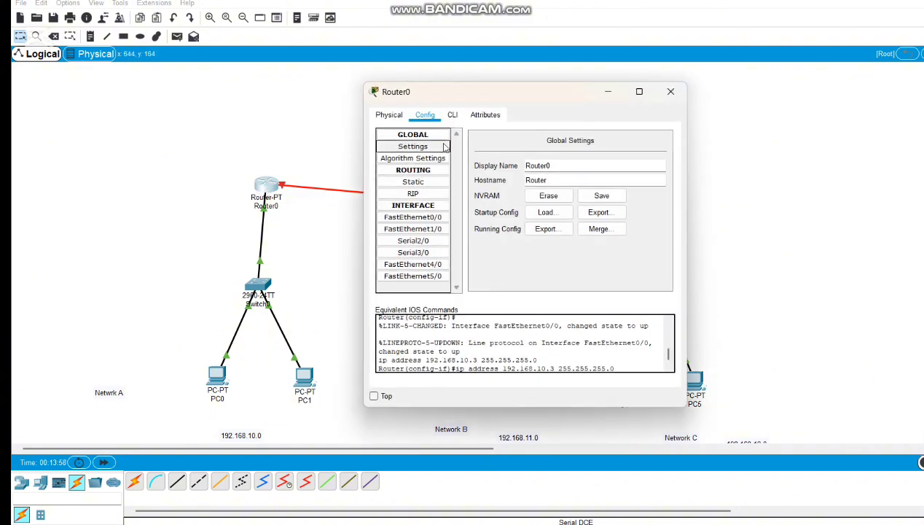
drag(499, 98, 551, 94)
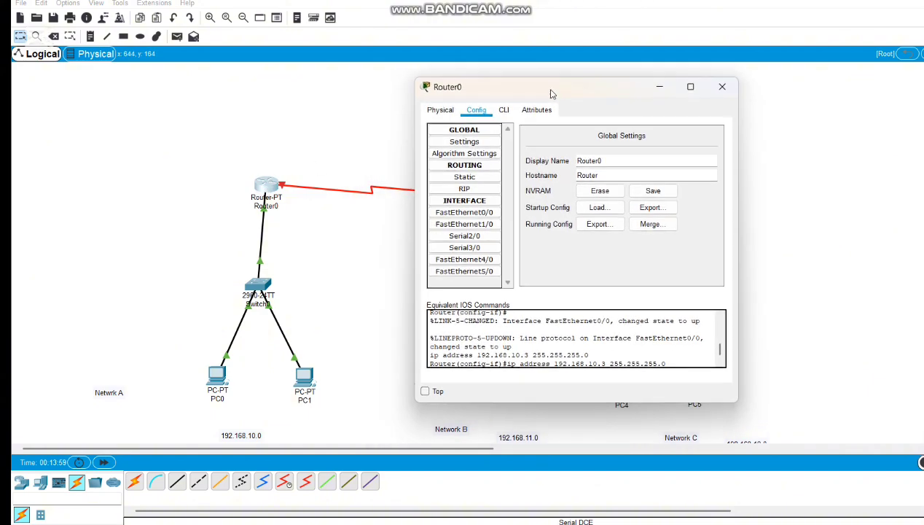
click(482, 236)
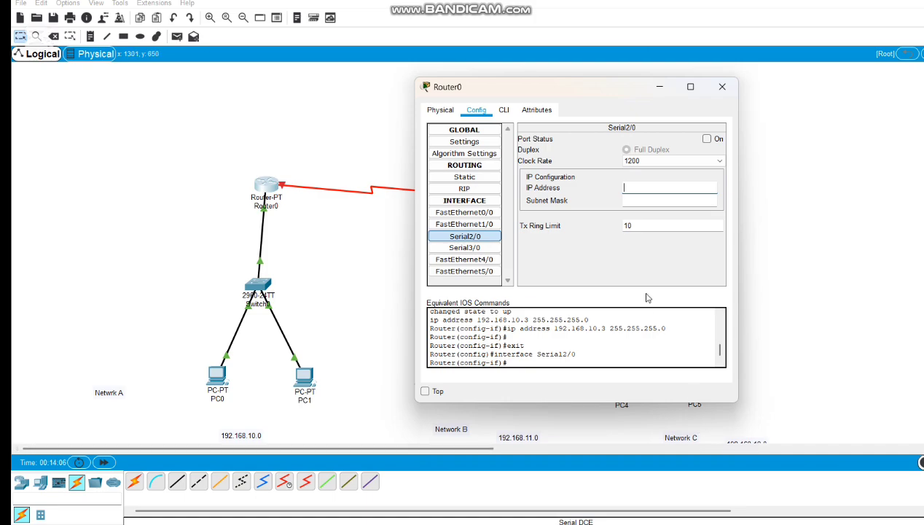
click(629, 184)
text(192.168.13.0)
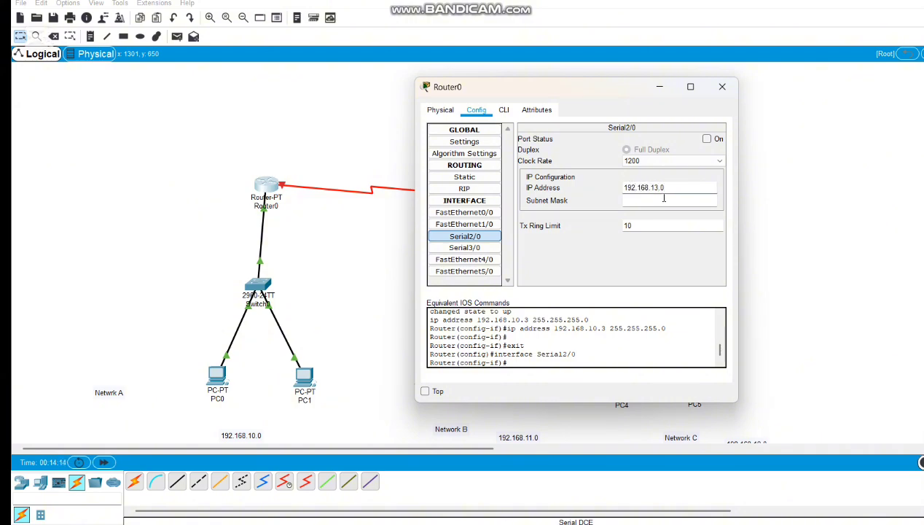
key(BackSpace)
click(626, 200)
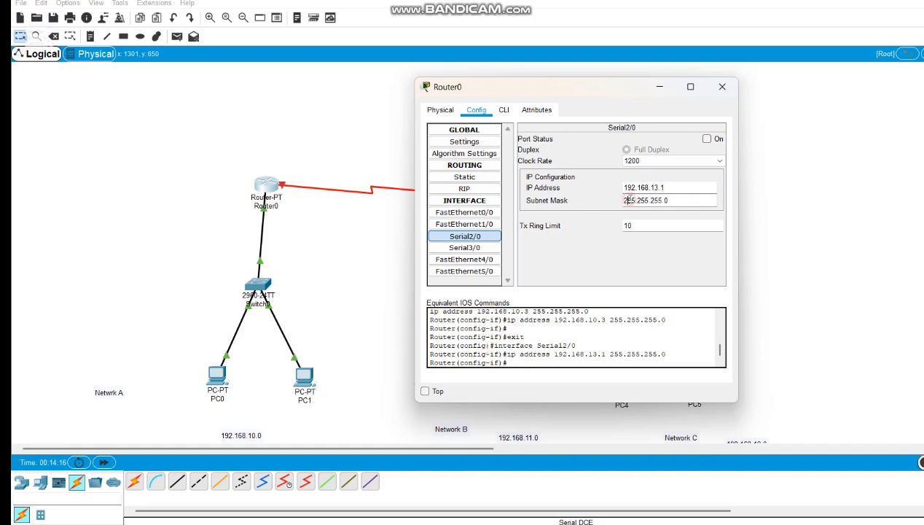
click(706, 139)
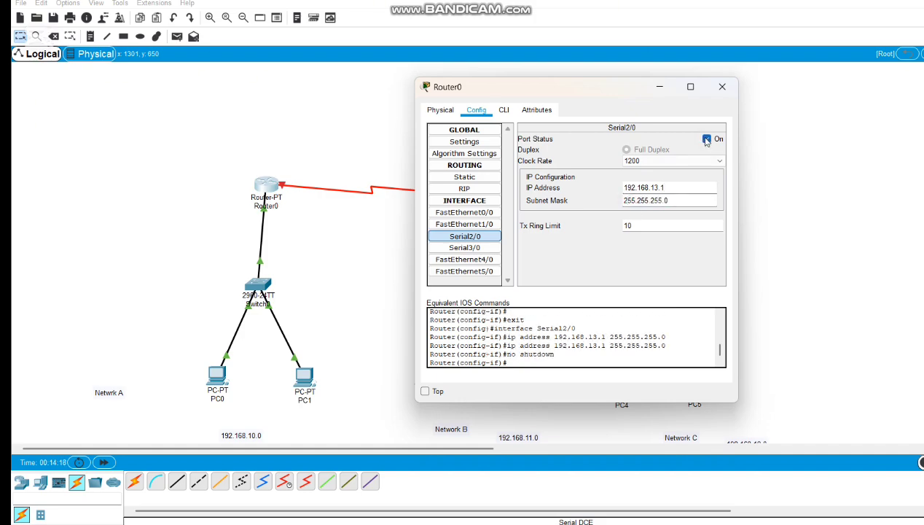
click(722, 87)
Turn on Router2's Serial2/0 port and give it the IP address 192.168.13.2 with subnet mask 255.255.255.0
click(467, 197)
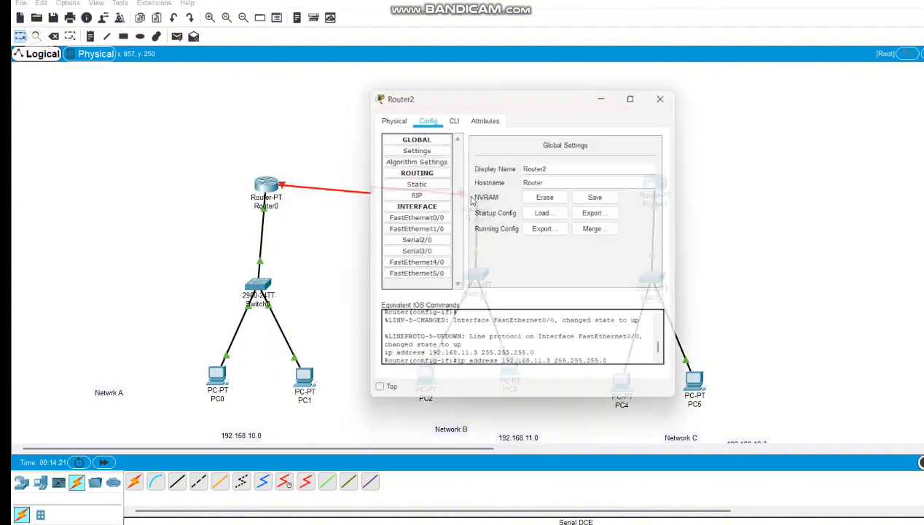
click(432, 241)
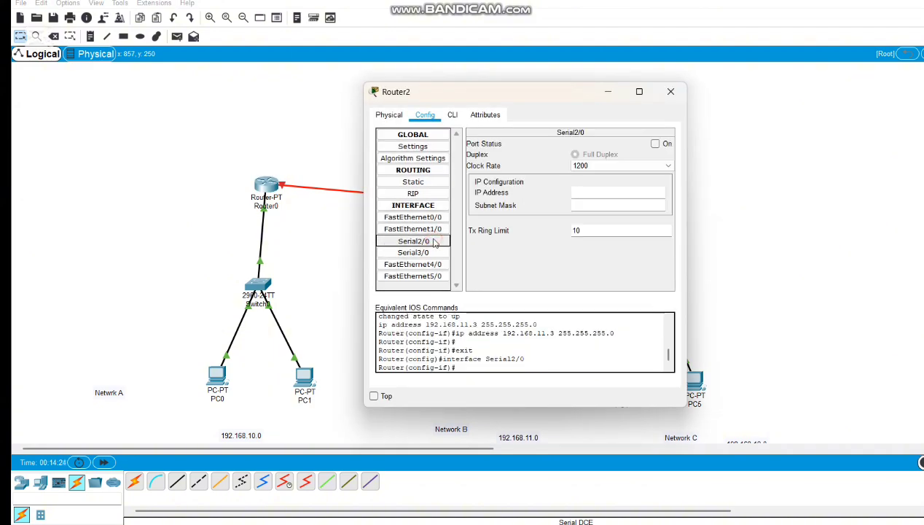
click(655, 145)
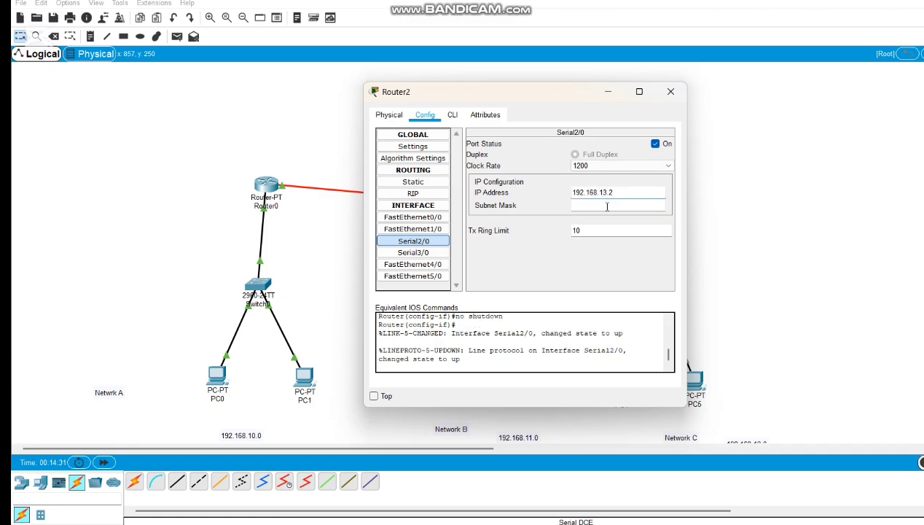
click(604, 204)
click(669, 93)
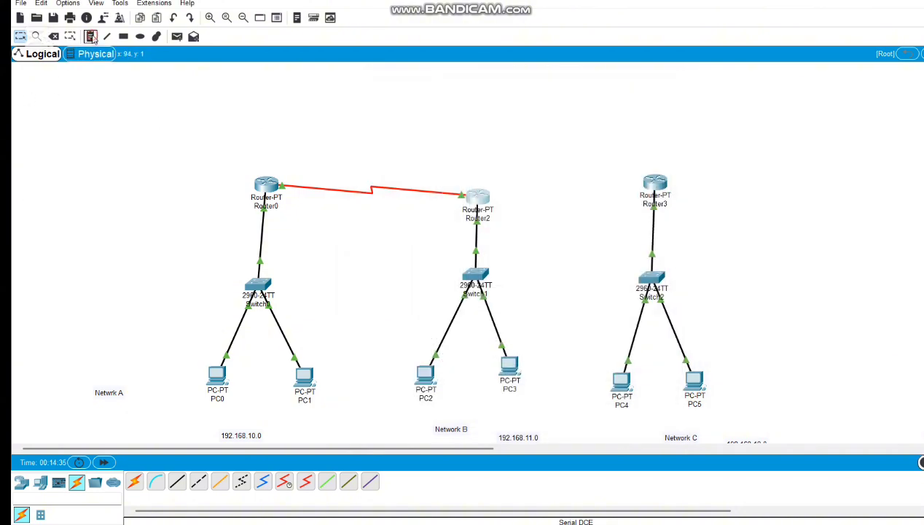
Add the note 192.168.13.0 below the Router0–Router2 link and the note 192.168.14.0 between Router2 and Router3
click(91, 36)
click(323, 214)
text(19)
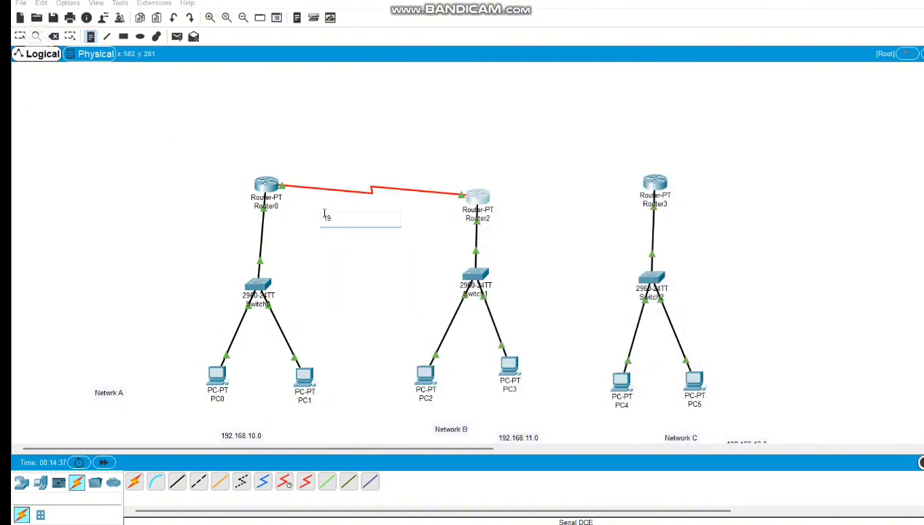
text(2.168.13.0)
click(539, 231)
text(19)
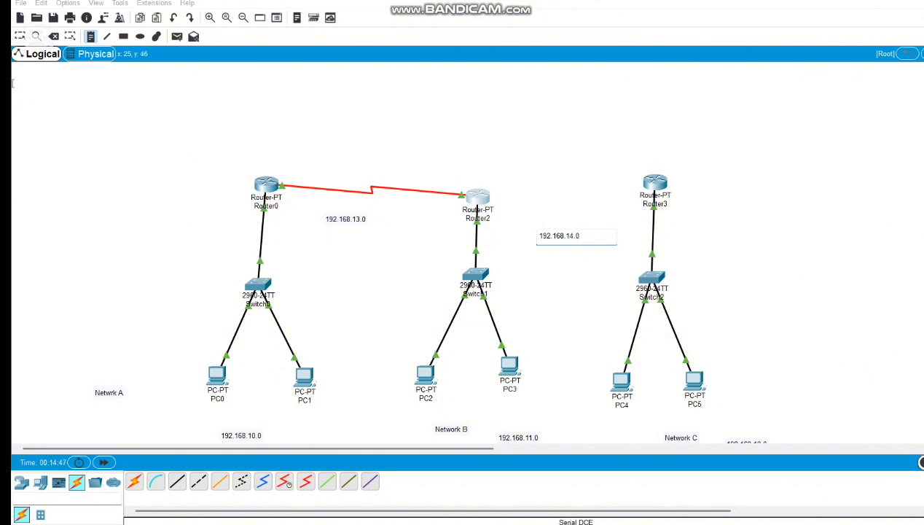
click(20, 36)
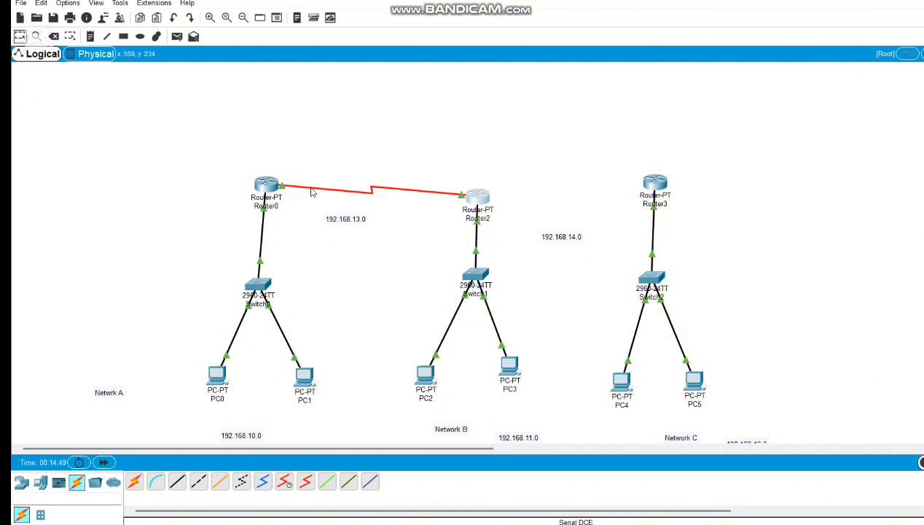
Link Router2's Serial3/0 to Router3's Serial3/0 with a Serial DCE cable
click(285, 481)
click(481, 201)
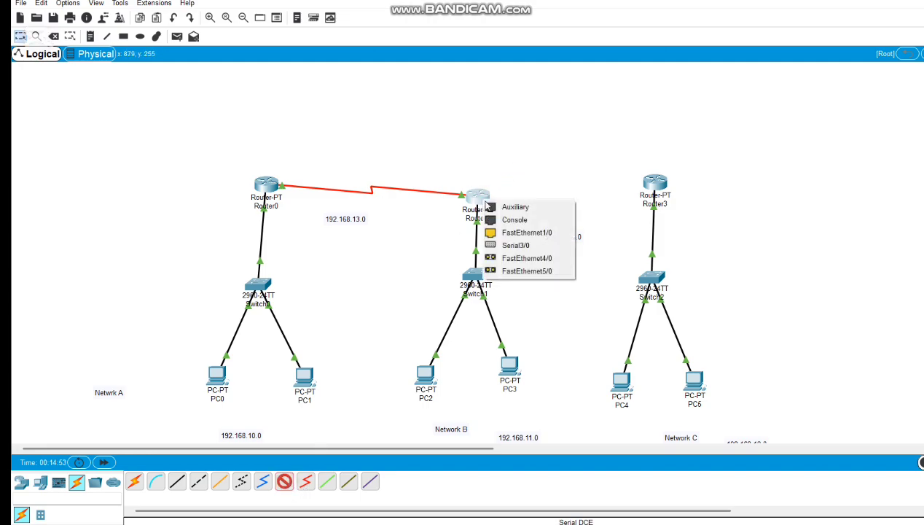
click(514, 246)
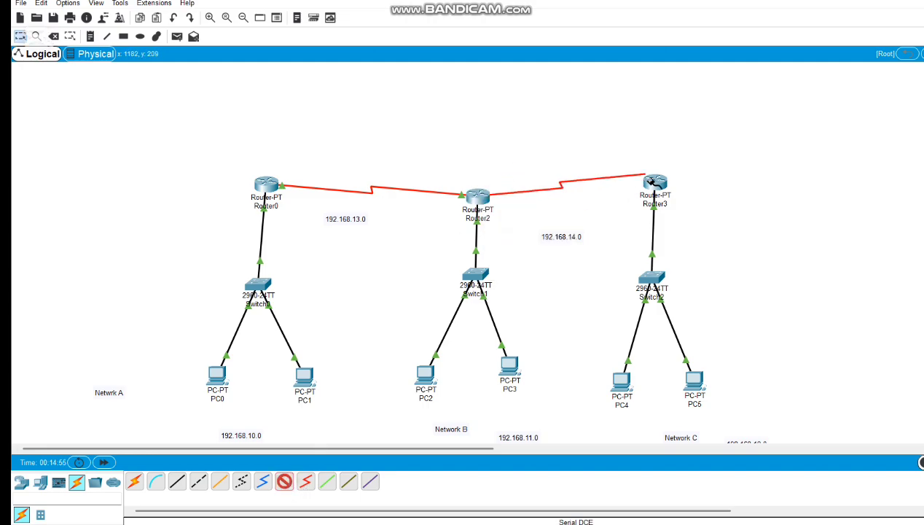
click(653, 182)
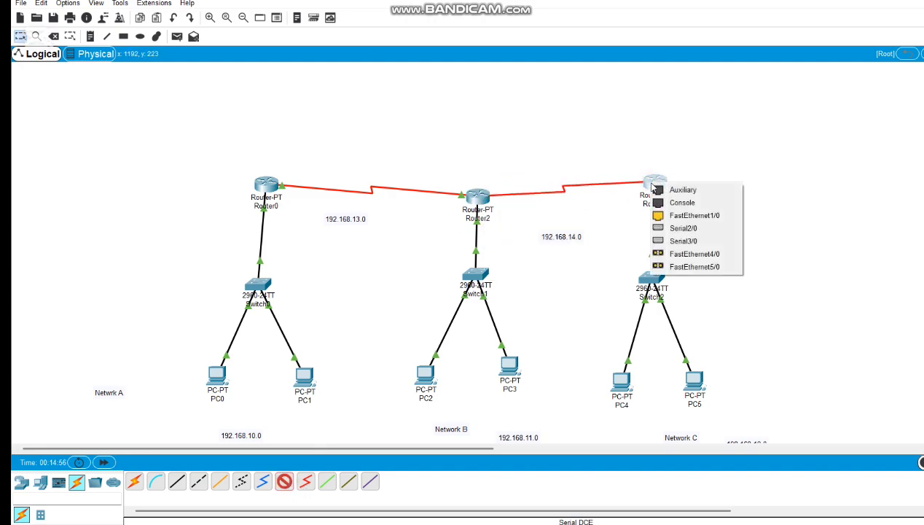
click(678, 241)
Turn on Router2's Serial3/0 port and give it the IP address 192.168.14.1 with subnet mask 255.255.255.0
click(481, 201)
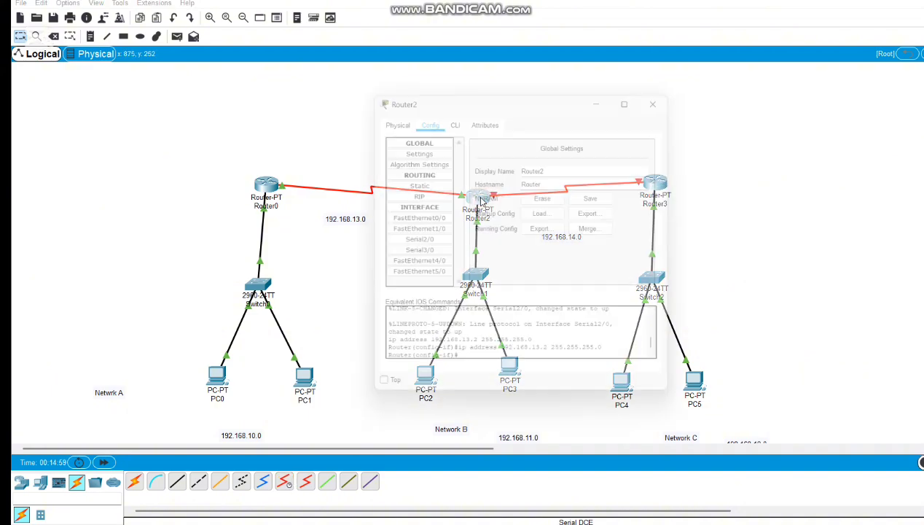
click(422, 252)
click(662, 143)
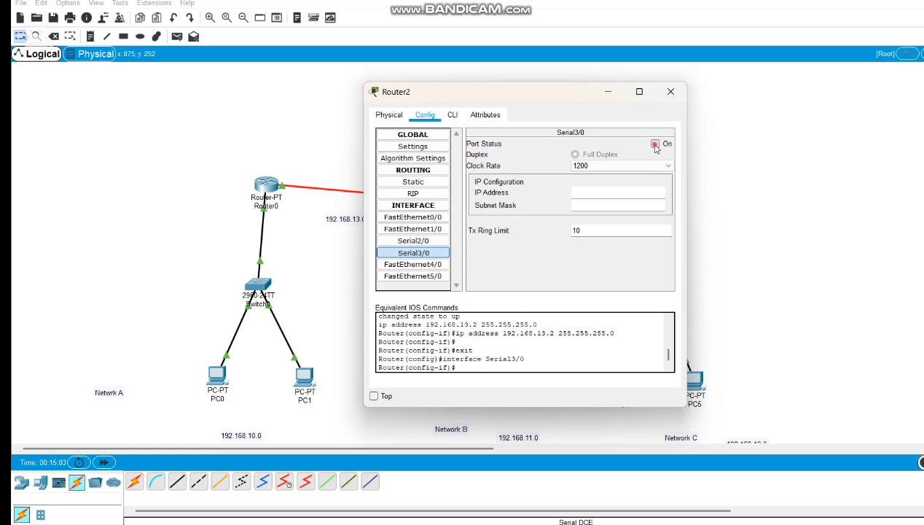
drag(571, 93, 335, 143)
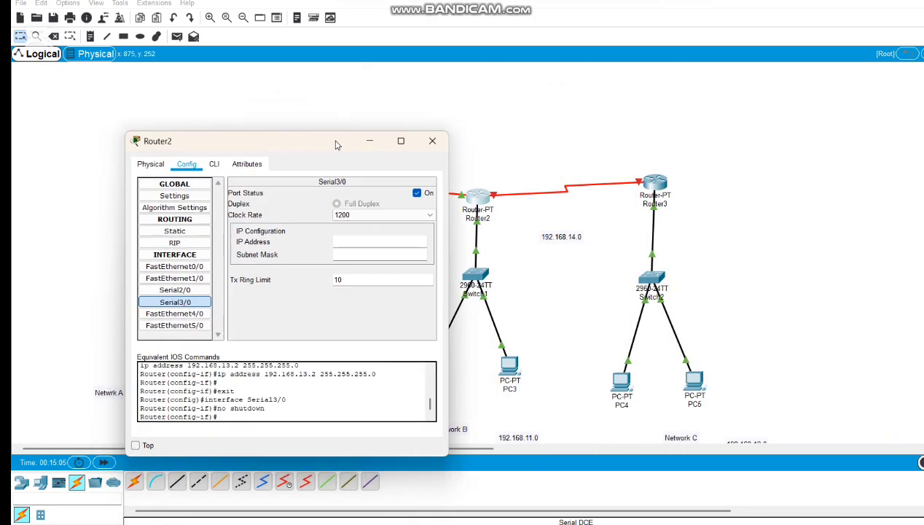
click(346, 246)
text(192.168.14.1)
click(348, 255)
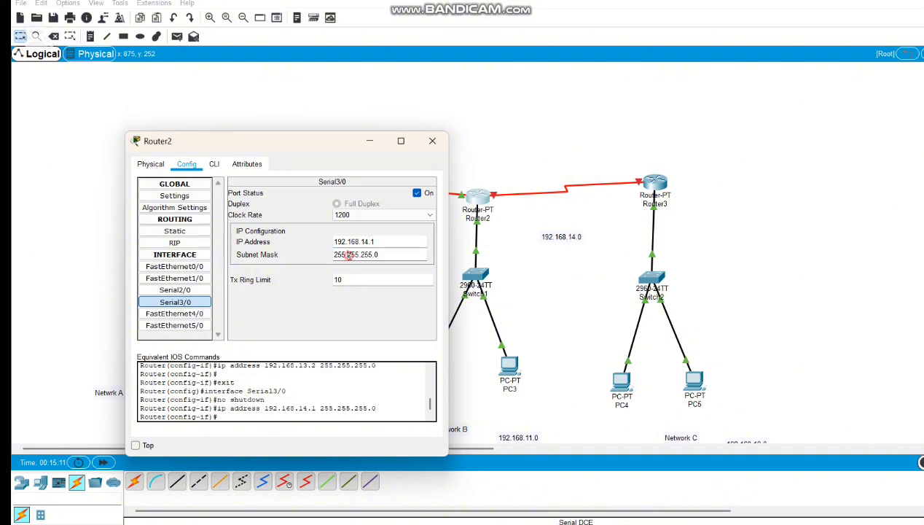
click(438, 145)
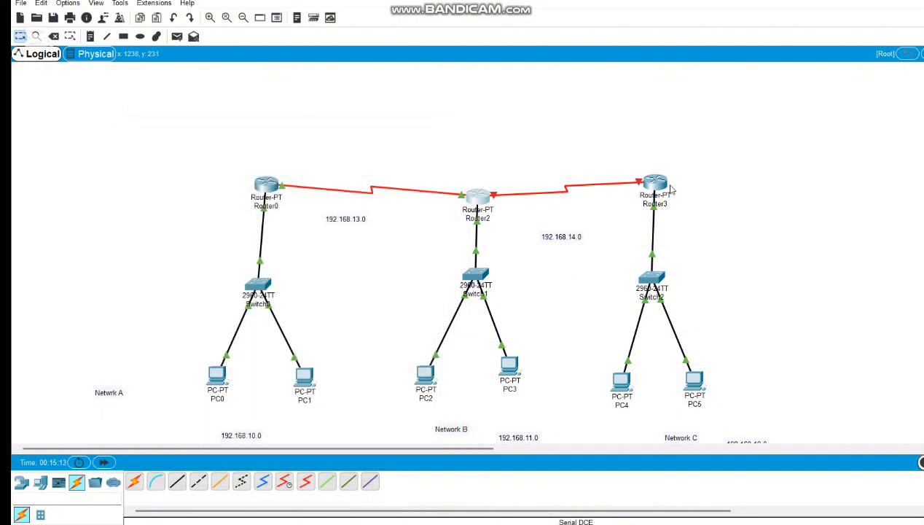
Turn on Router3's Serial3/0 port and give it the IP address 192.168.14.2 with subnet mask 255.255.255.0
click(654, 182)
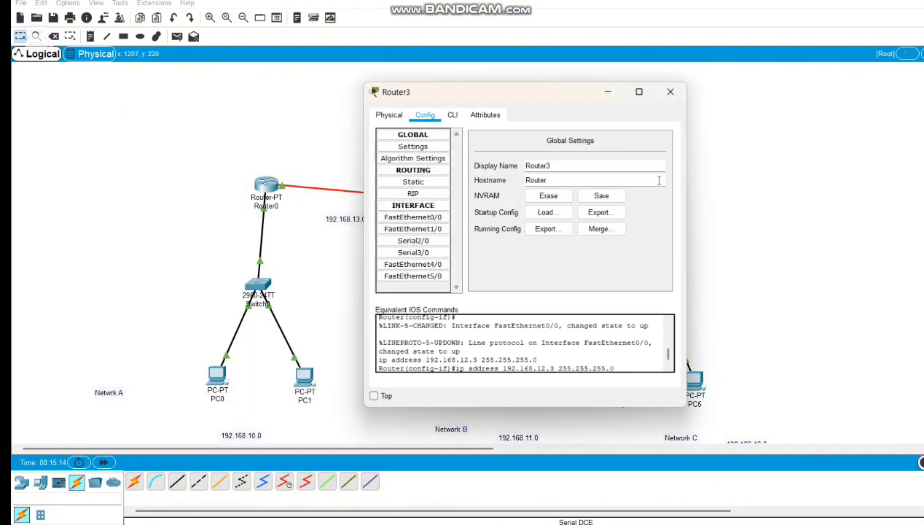
click(441, 252)
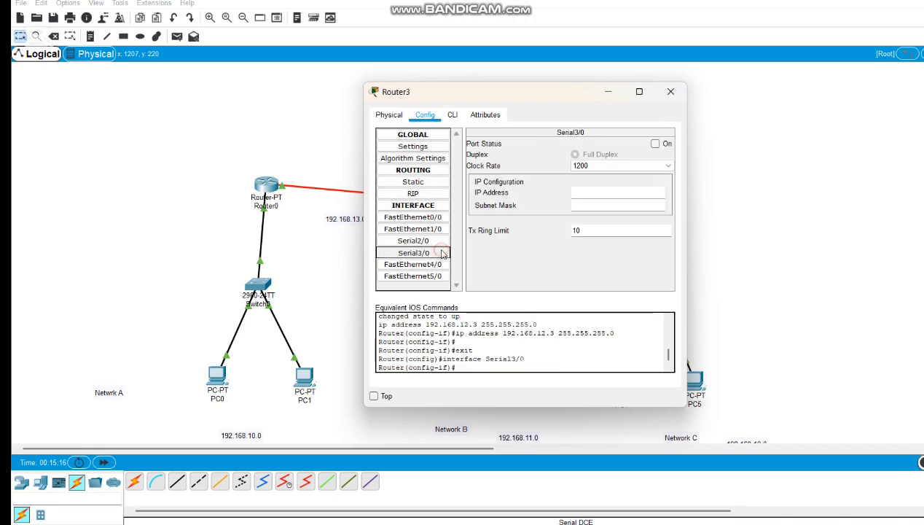
click(655, 144)
click(594, 191)
text(1)
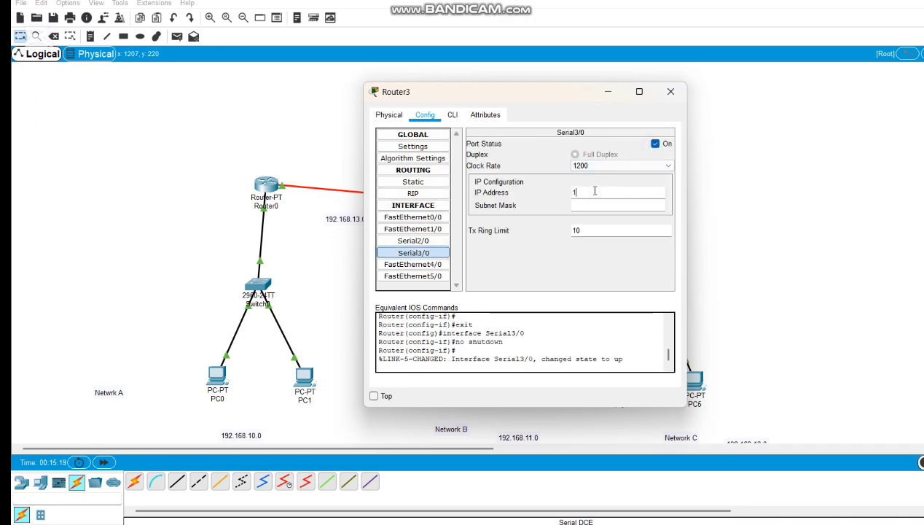
text(92.168.14.2)
click(610, 206)
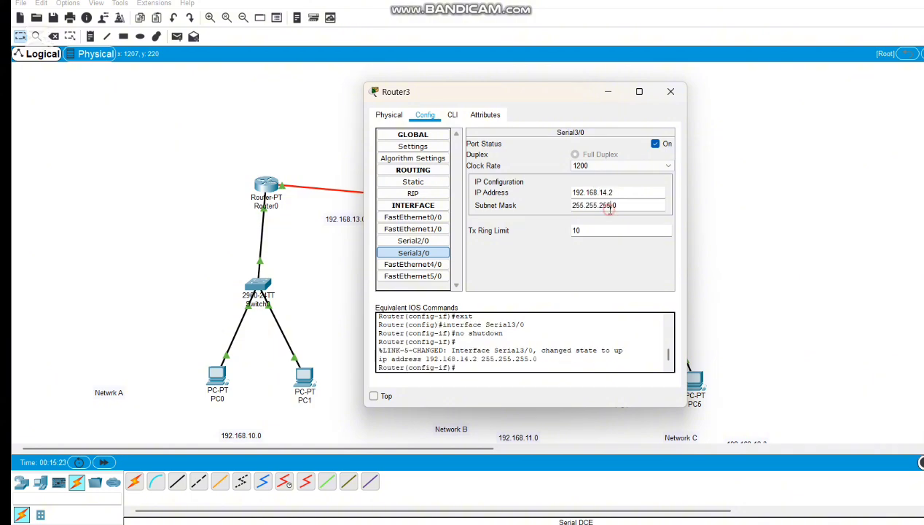
click(670, 91)
click(476, 122)
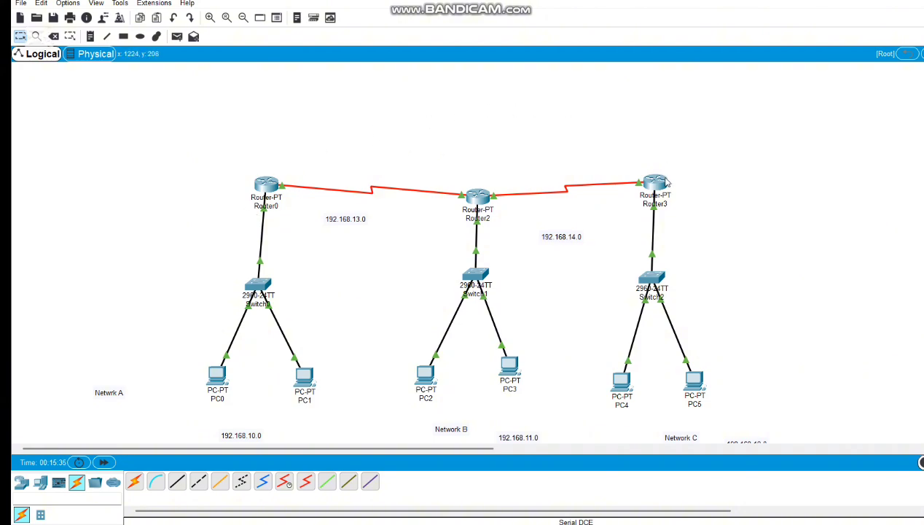
Link Router0's Serial3/0 to Router3's Serial2/0 with a Serial DCE cable and move both routers higher than Router2
click(284, 481)
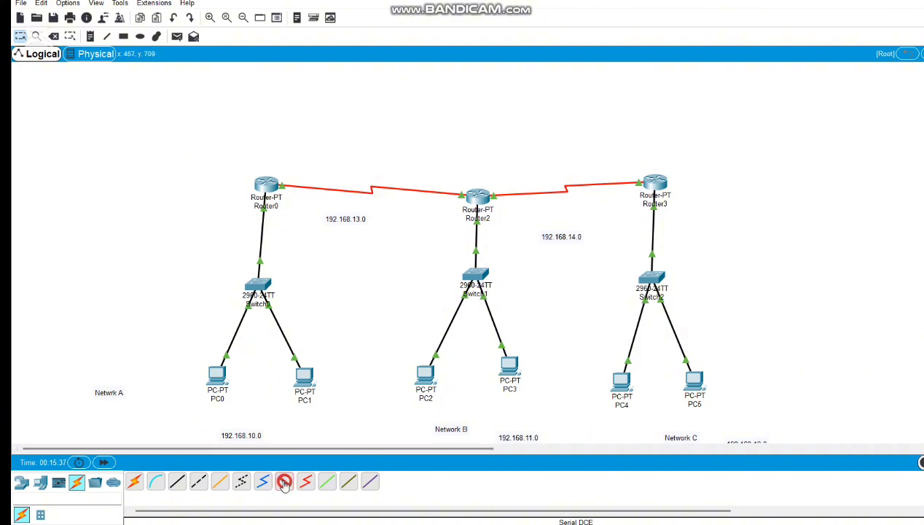
click(268, 185)
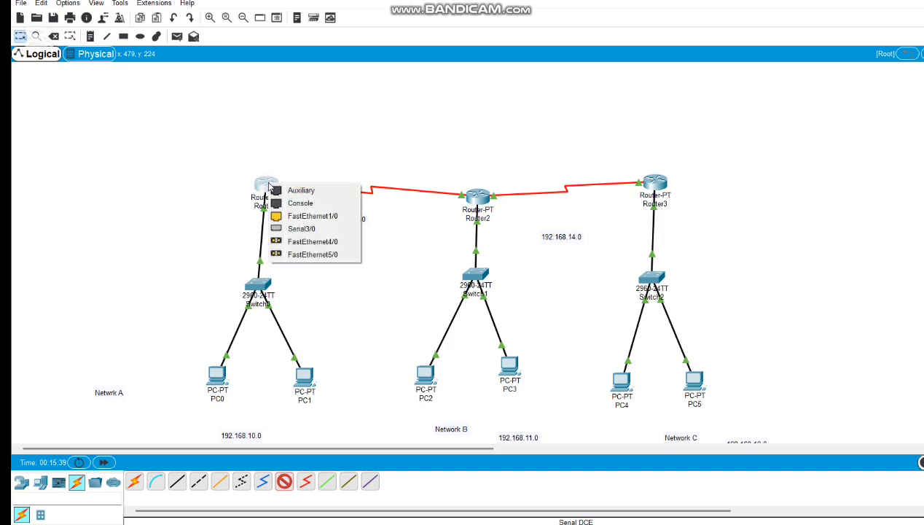
click(293, 229)
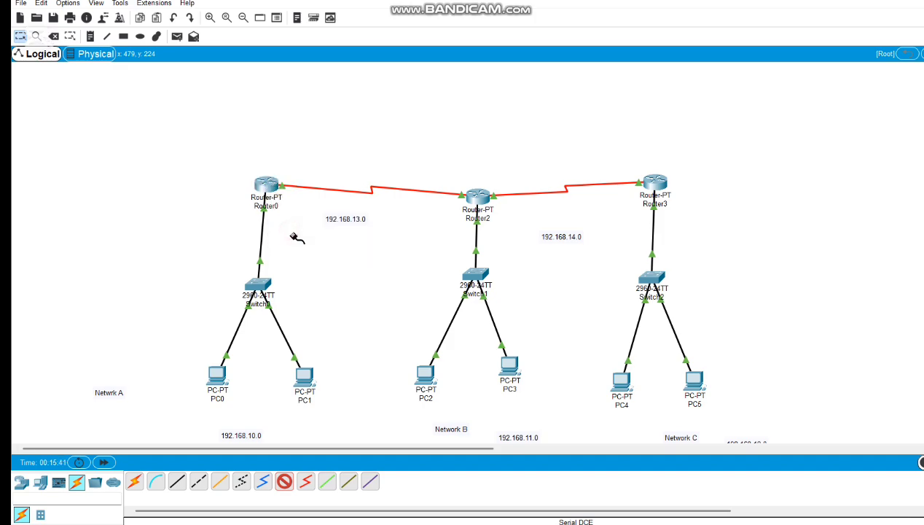
click(662, 181)
click(686, 224)
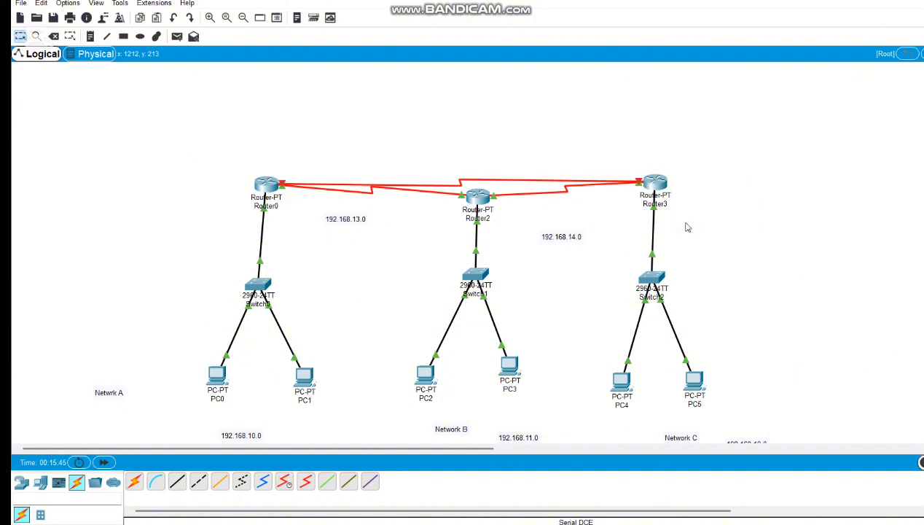
drag(259, 180, 245, 146)
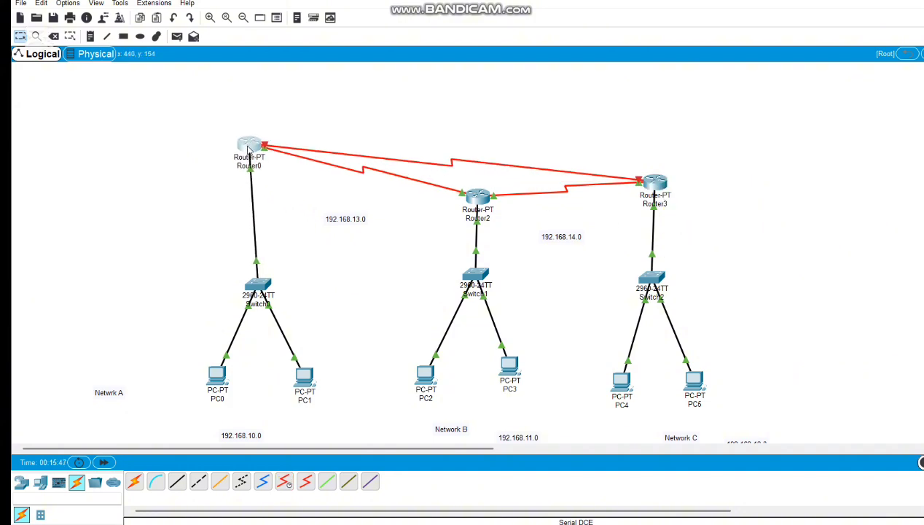
drag(650, 186, 658, 144)
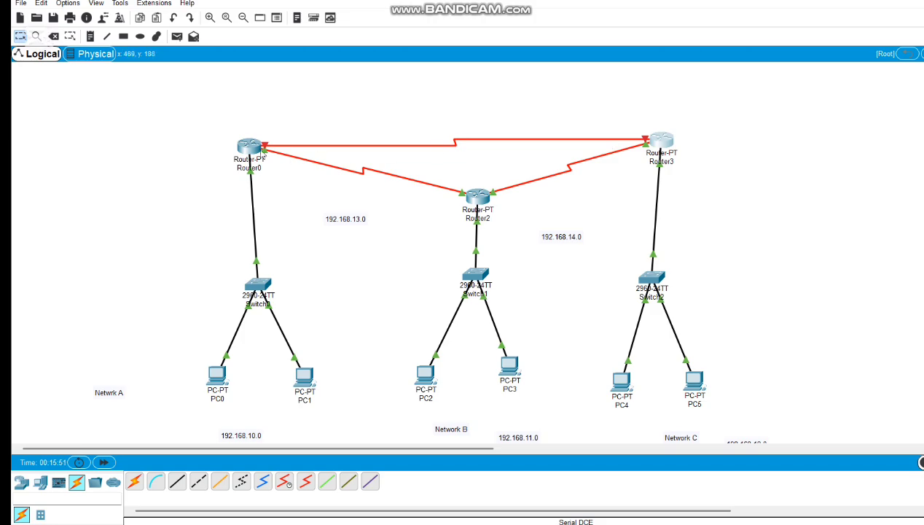
Turn on Router0's Serial3/0 port and give it the IP address 192.168.15.1 with subnet mask 255.255.255.0
click(253, 148)
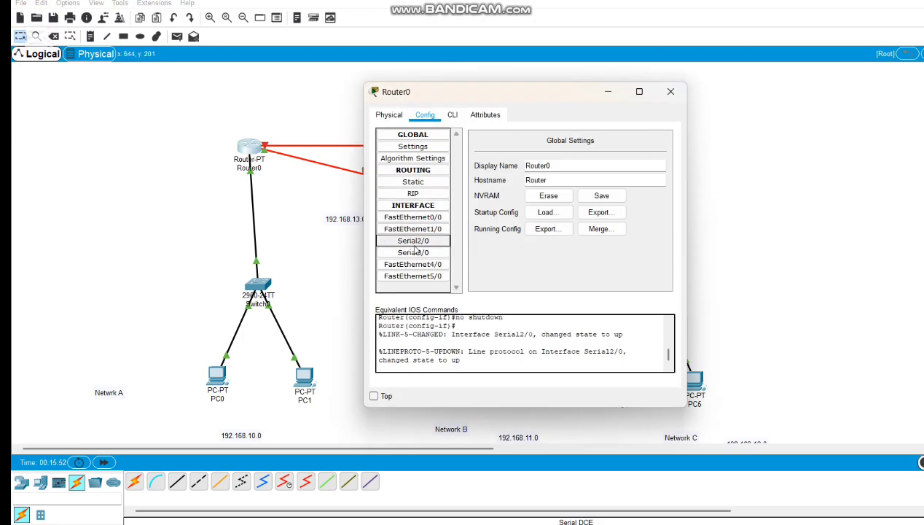
click(416, 251)
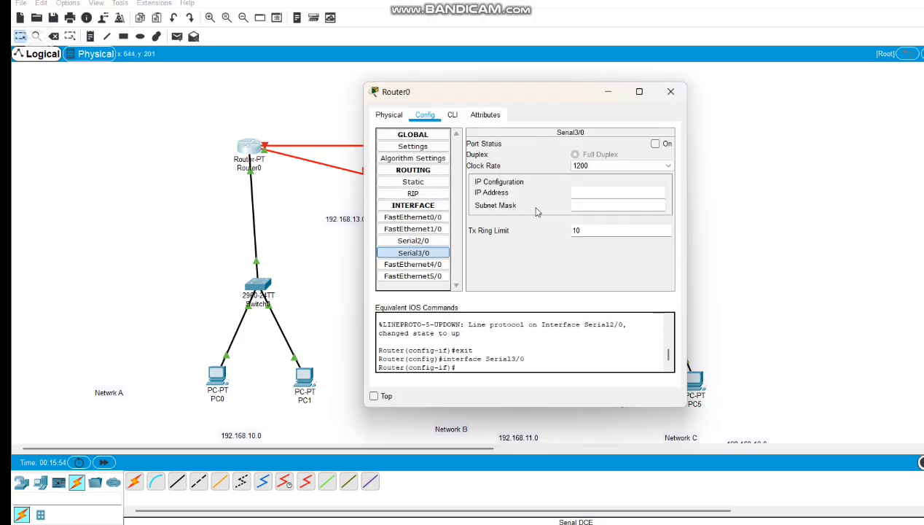
click(654, 144)
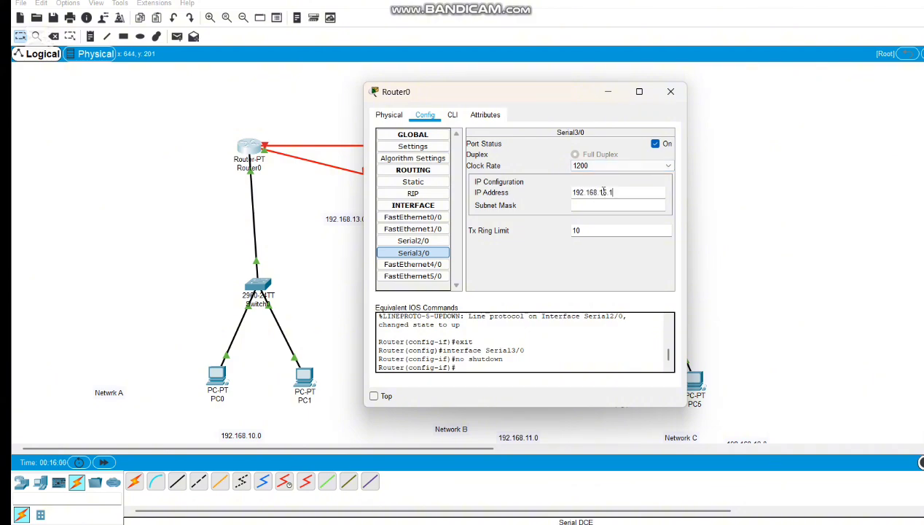
click(610, 207)
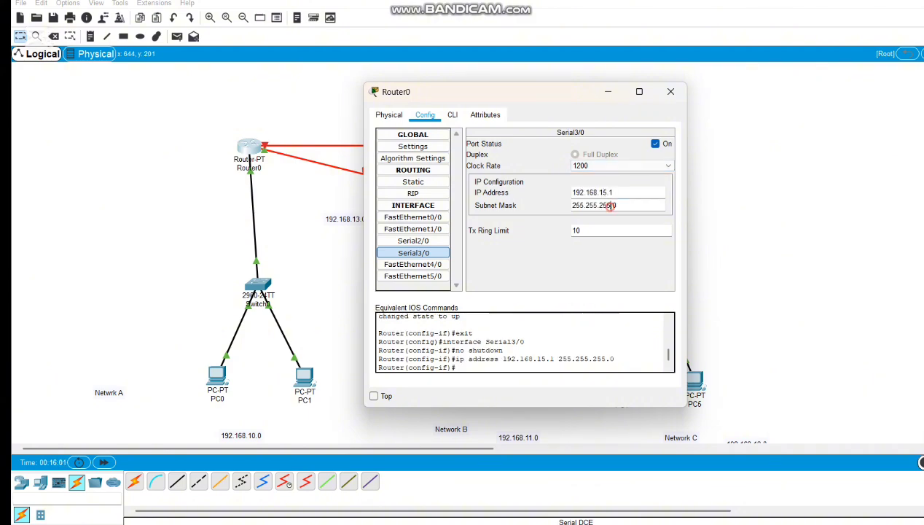
click(670, 91)
Turn on Router3's Serial2/0 port and give it the IP address 192.168.15.2 with the default subnet mask
click(658, 143)
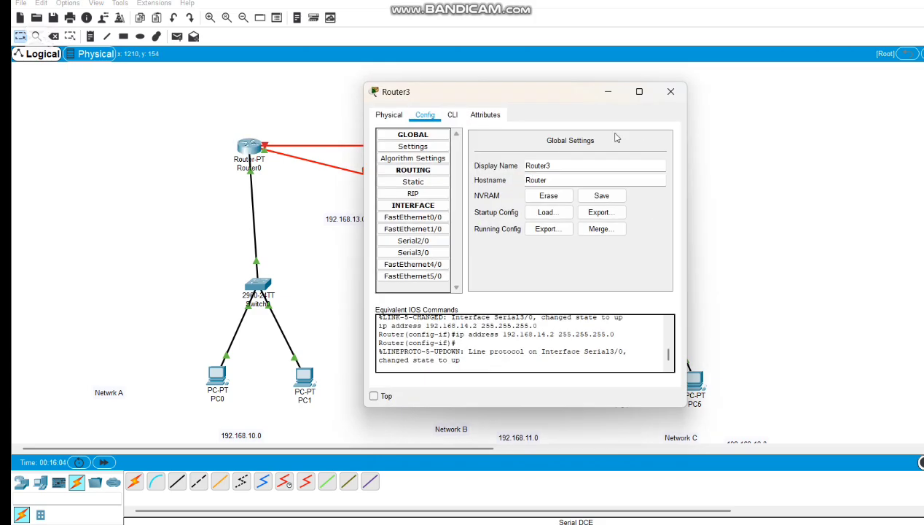
click(435, 253)
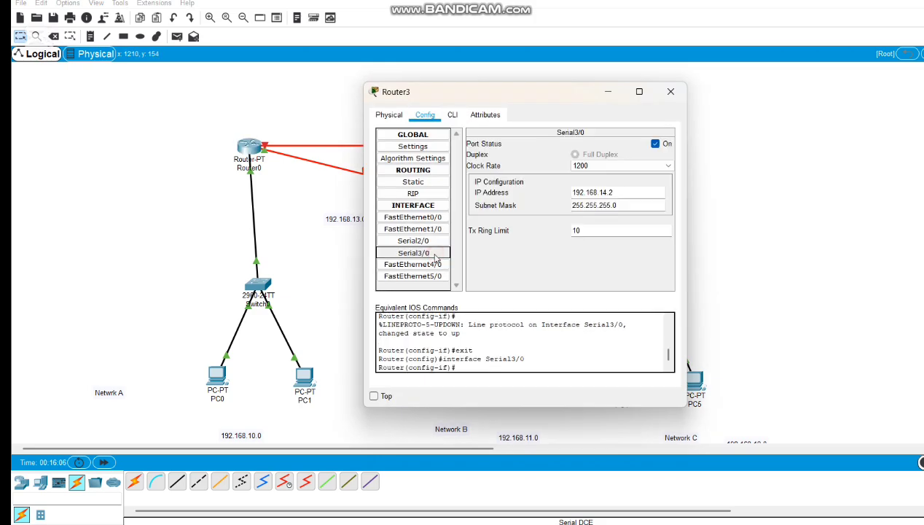
click(419, 241)
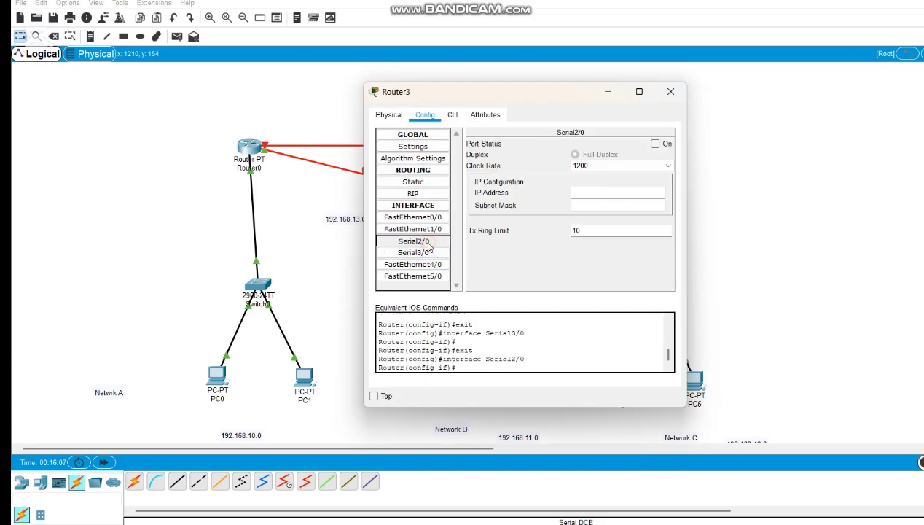
click(655, 143)
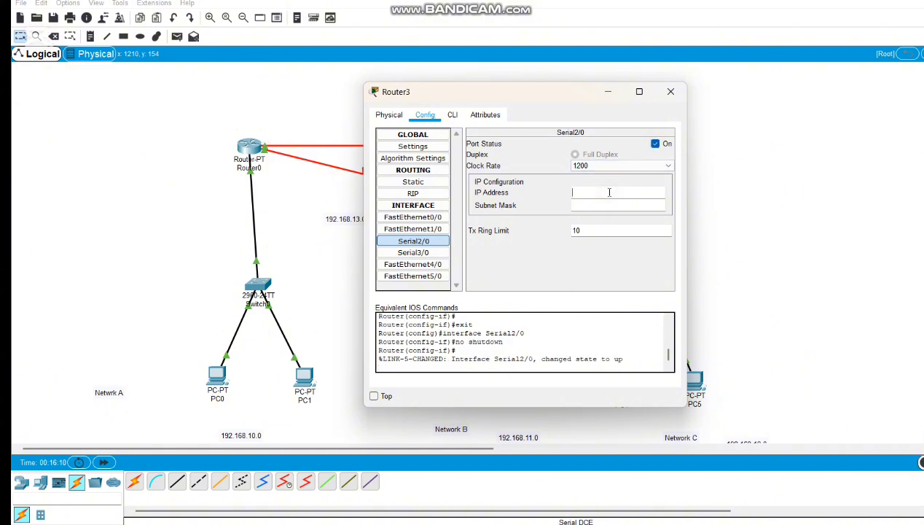
text(192.168.15.2)
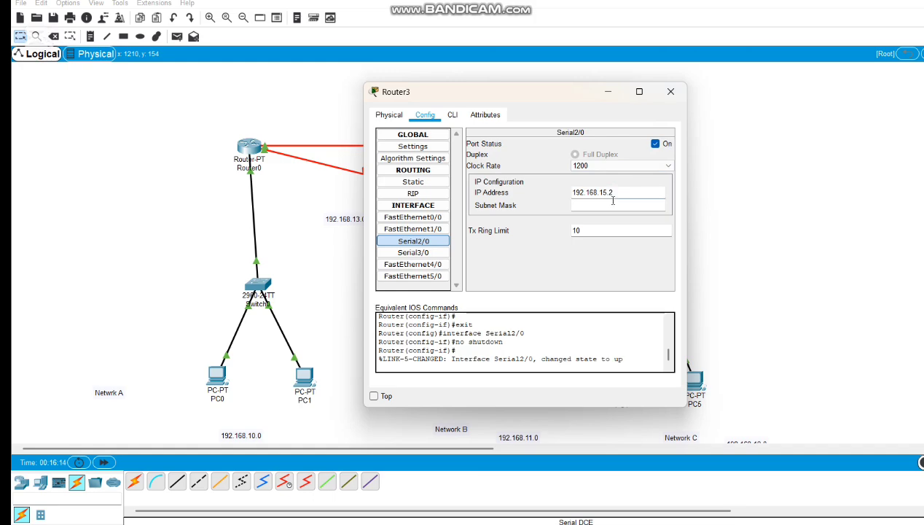
click(607, 205)
click(671, 92)
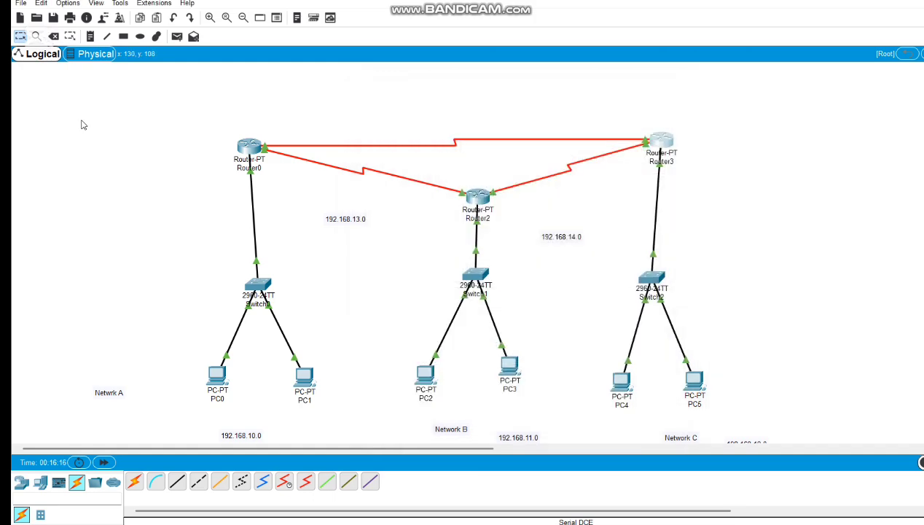
Add the note 192.168.15.0 above the Router0–Router3 link
click(88, 38)
click(373, 116)
text(192.168.15.0)
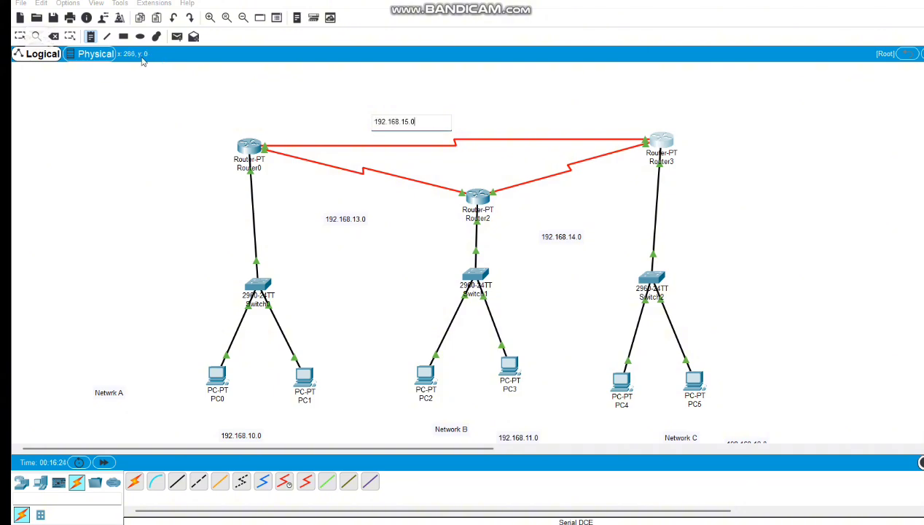
click(20, 36)
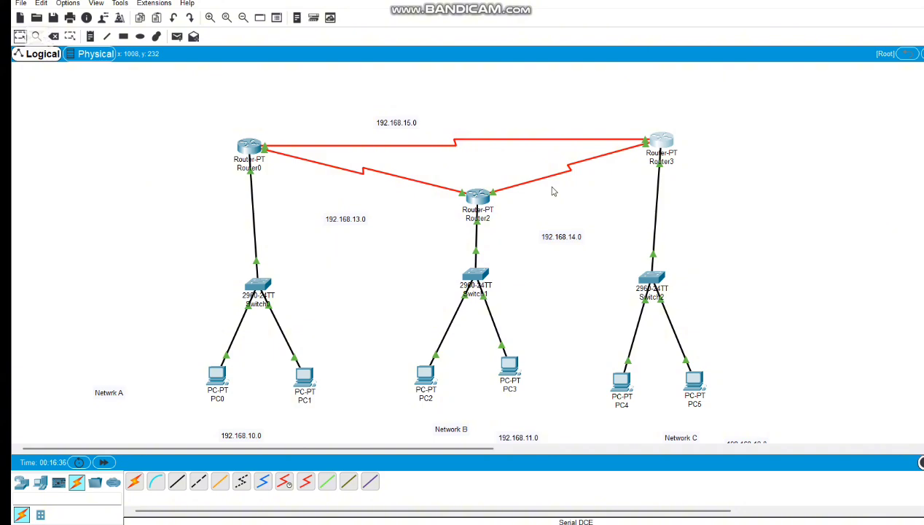
scroll(552, 191, down, 1)
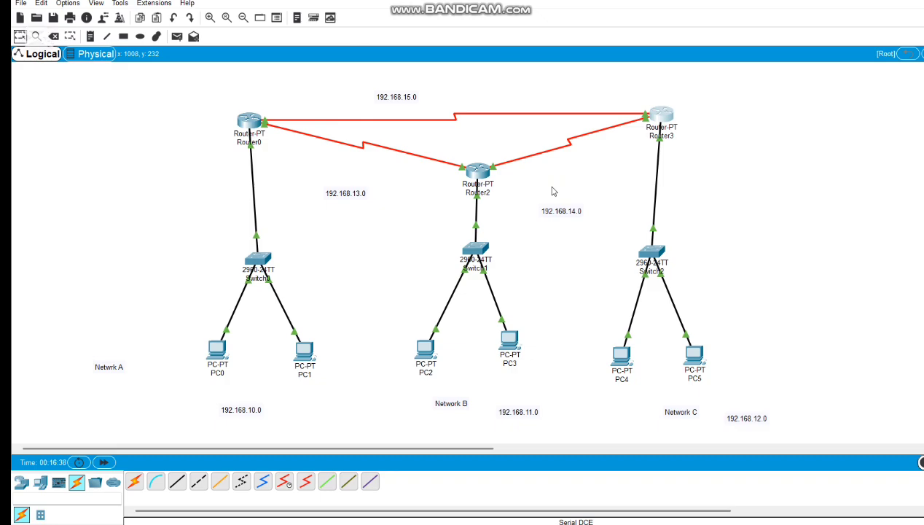
click(95, 166)
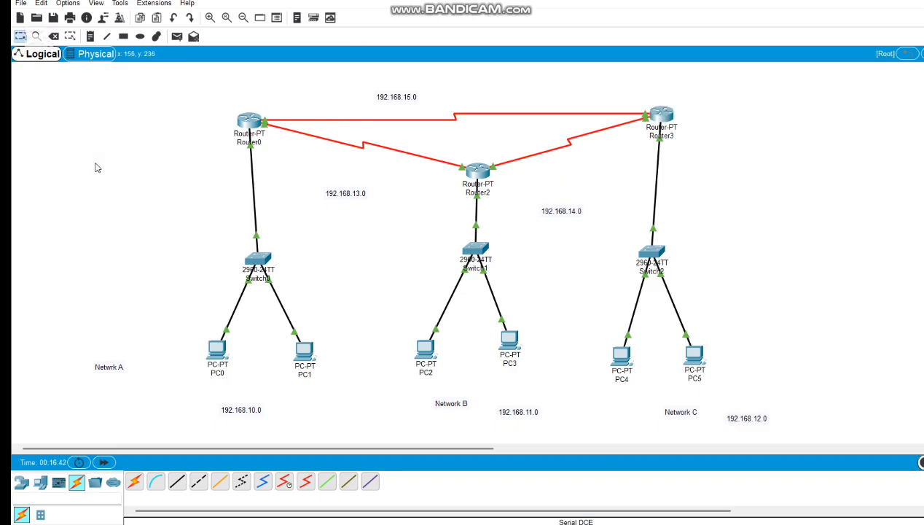
Examine Router0's RIP routing settings and close its configuration window
click(251, 126)
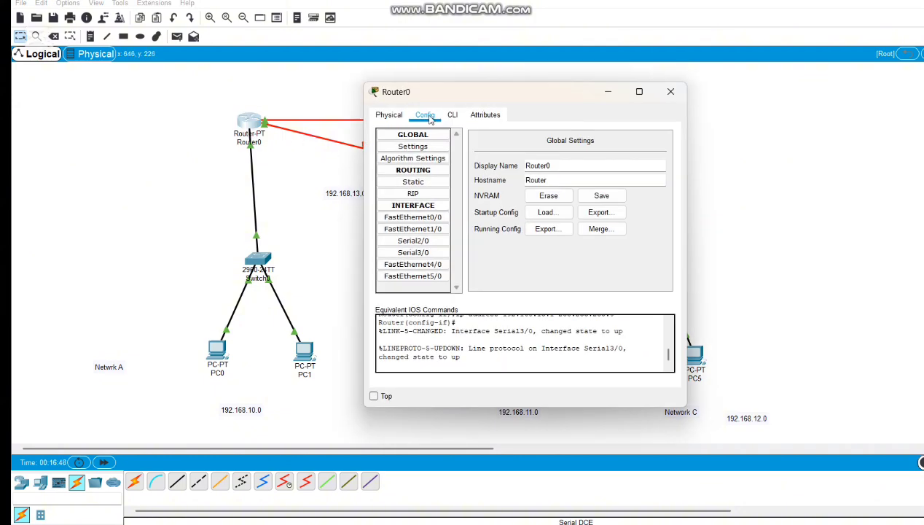
click(411, 195)
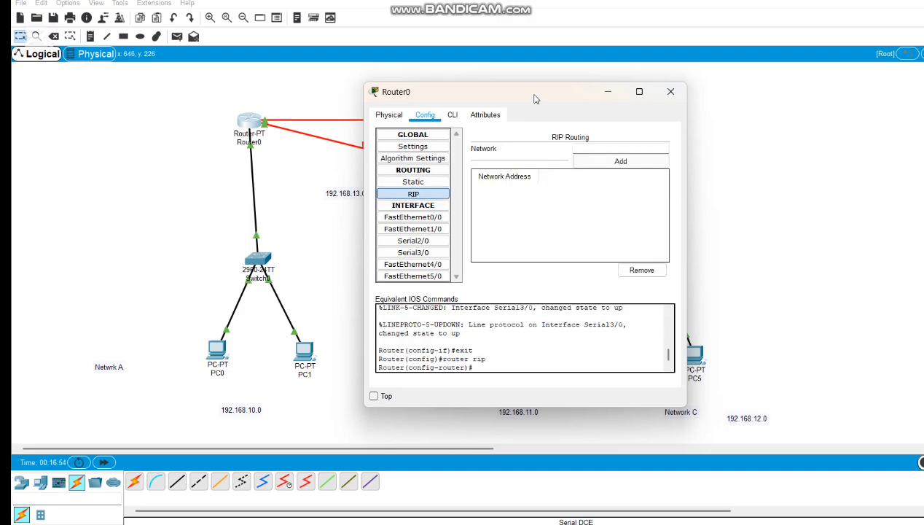
drag(534, 98, 687, 185)
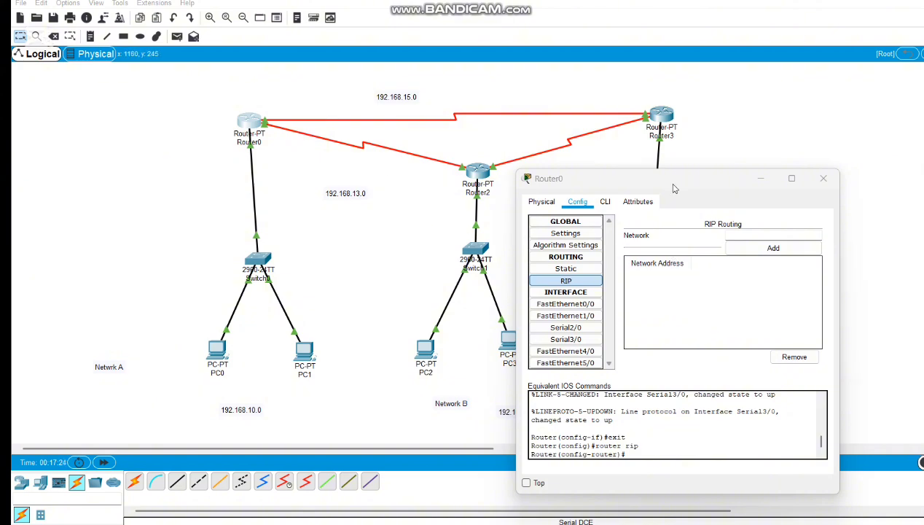
click(824, 179)
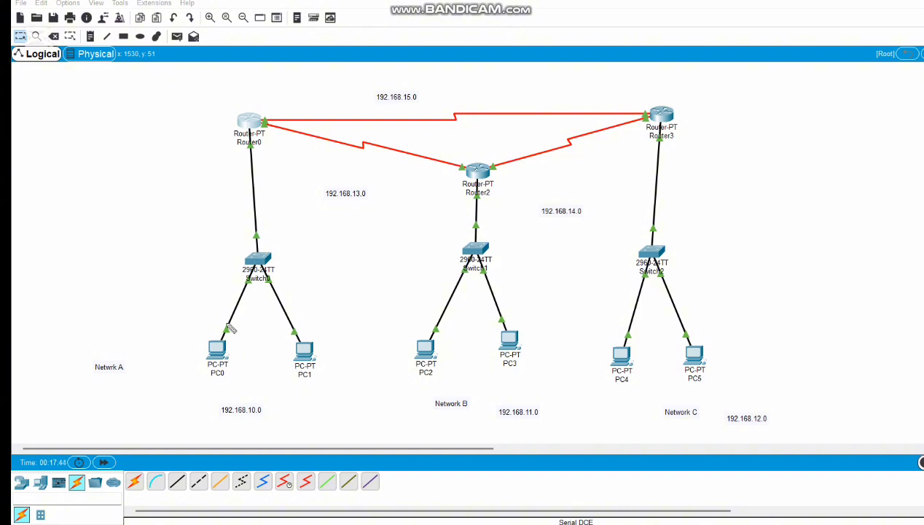
mouse_move(227, 325)
mouse_down()
mouse_move(187, 350)
mouse_move(226, 323)
mouse_up()
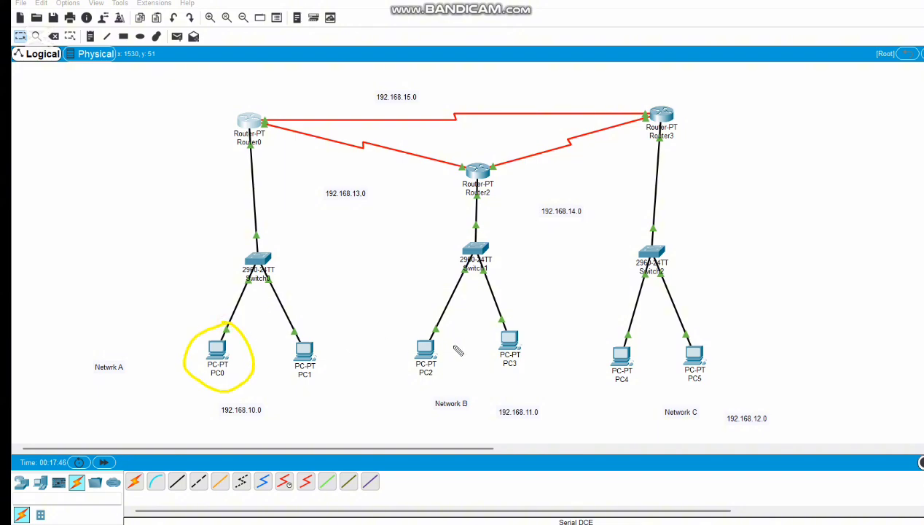
mouse_move(453, 345)
mouse_down()
mouse_move(413, 333)
mouse_move(449, 366)
mouse_move(453, 356)
mouse_up()
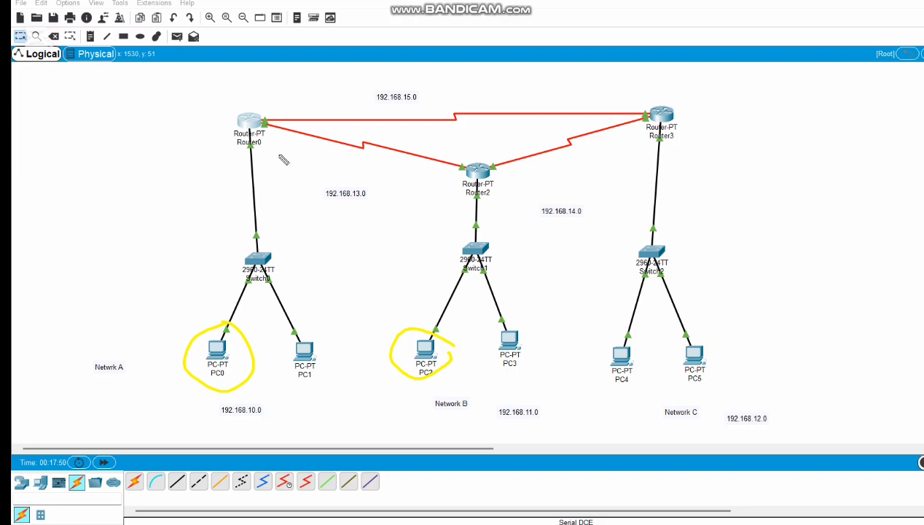
drag(279, 154, 401, 179)
drag(333, 171, 374, 180)
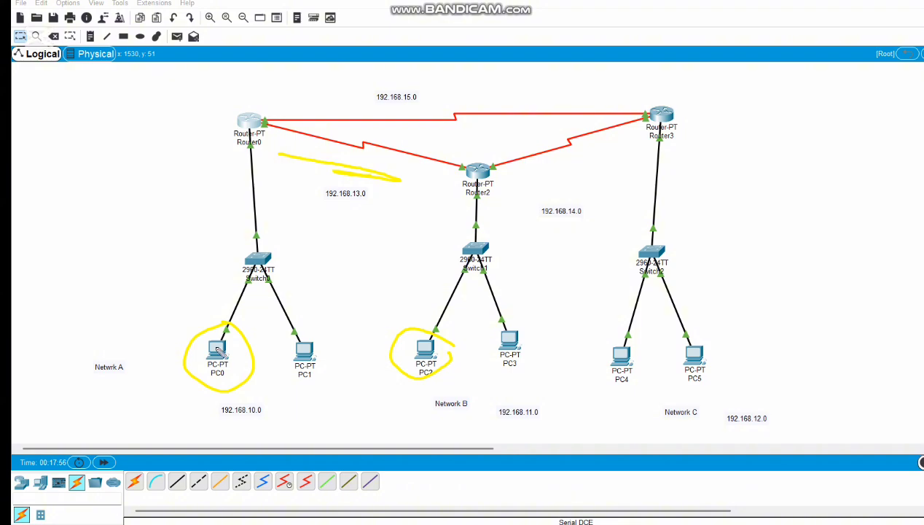
drag(211, 348, 230, 340)
drag(669, 337, 717, 325)
drag(372, 106, 448, 109)
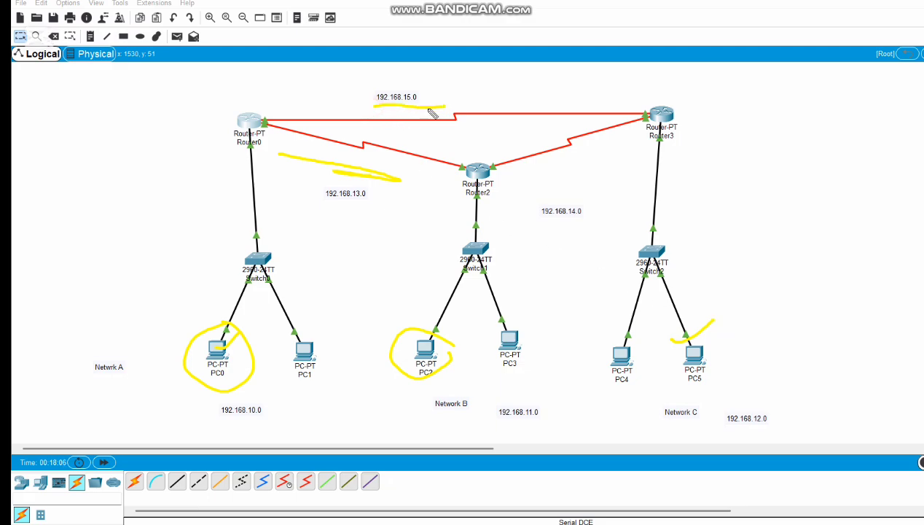
mouse_move(264, 104)
mouse_down()
mouse_move(228, 106)
mouse_move(273, 182)
mouse_move(279, 117)
mouse_up()
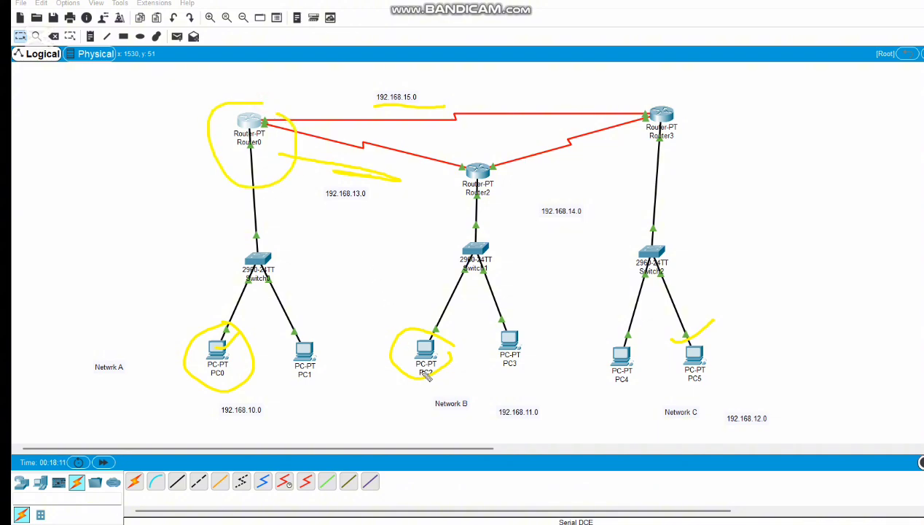
drag(341, 205, 388, 204)
drag(660, 221, 689, 207)
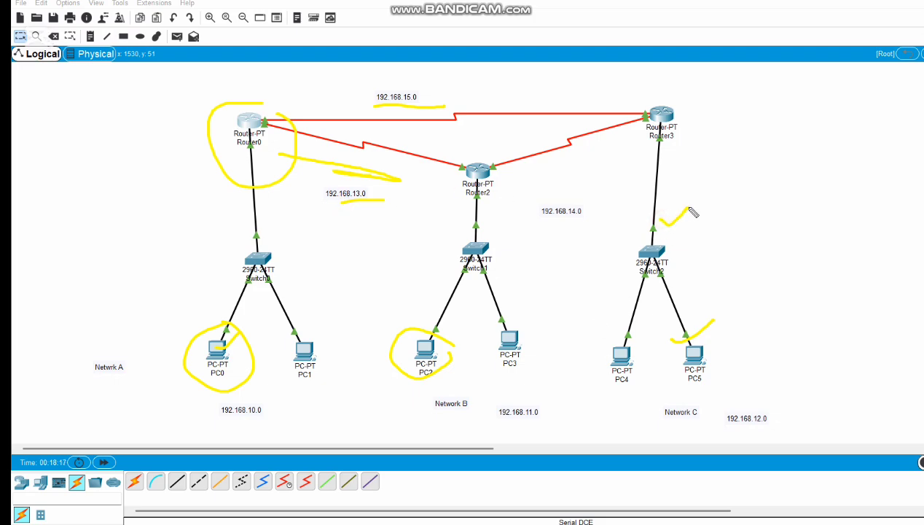
click(569, 223)
mouse_move(552, 233)
mouse_down()
mouse_move(606, 198)
mouse_move(566, 251)
mouse_up()
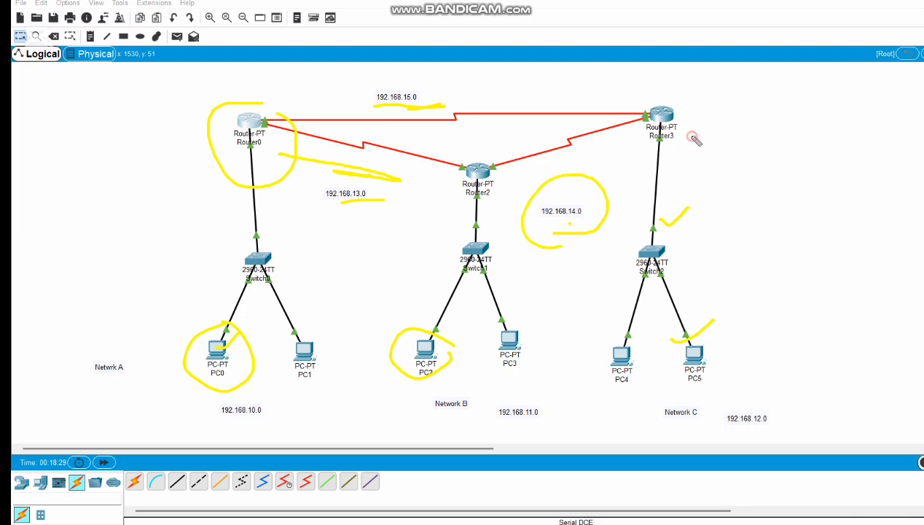
drag(690, 136, 734, 120)
drag(678, 421, 708, 418)
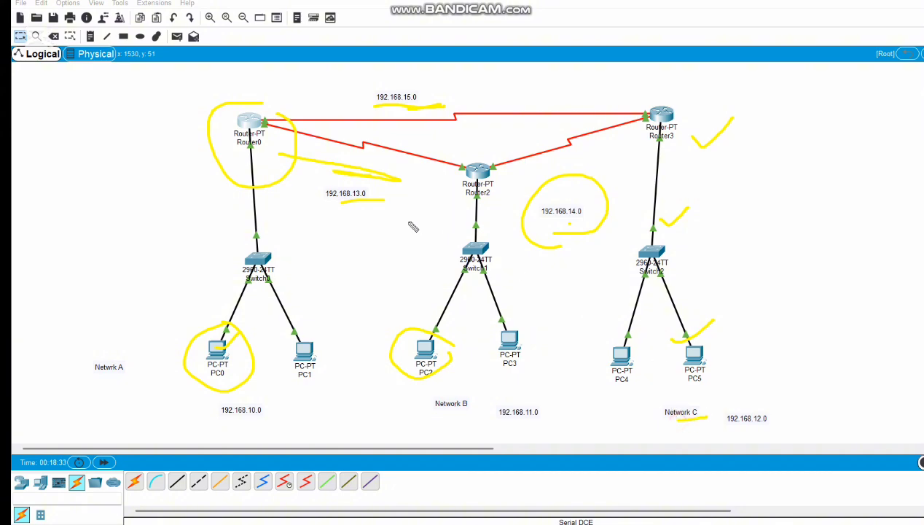
drag(443, 412, 467, 415)
drag(623, 153, 548, 188)
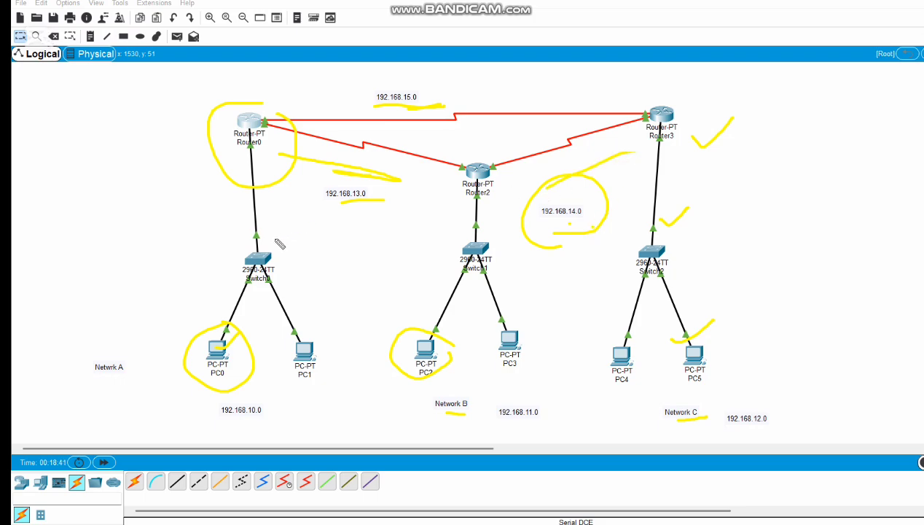
drag(218, 399, 273, 387)
mouse_move(644, 115)
mouse_down()
mouse_move(505, 99)
mouse_move(332, 121)
mouse_up()
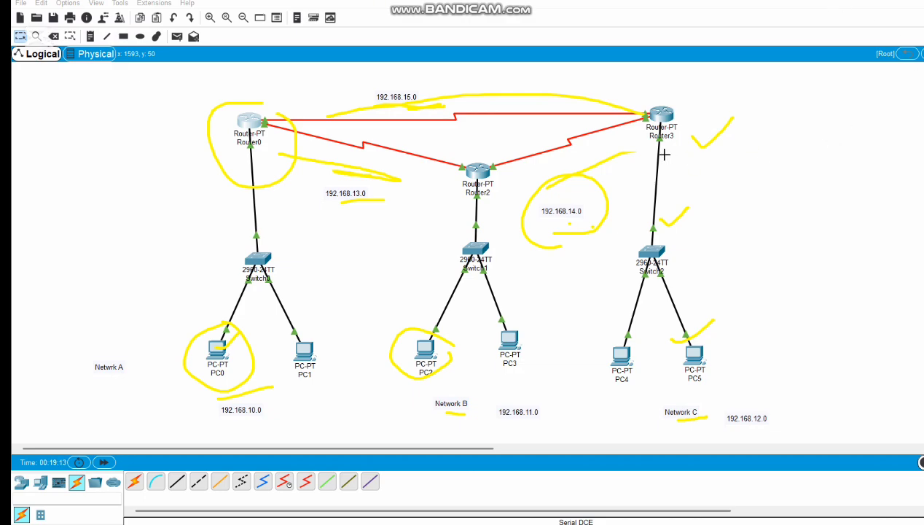
mouse_move(158, 82)
mouse_down()
mouse_move(707, 286)
mouse_move(769, 340)
mouse_move(779, 440)
mouse_up()
key(Delete)
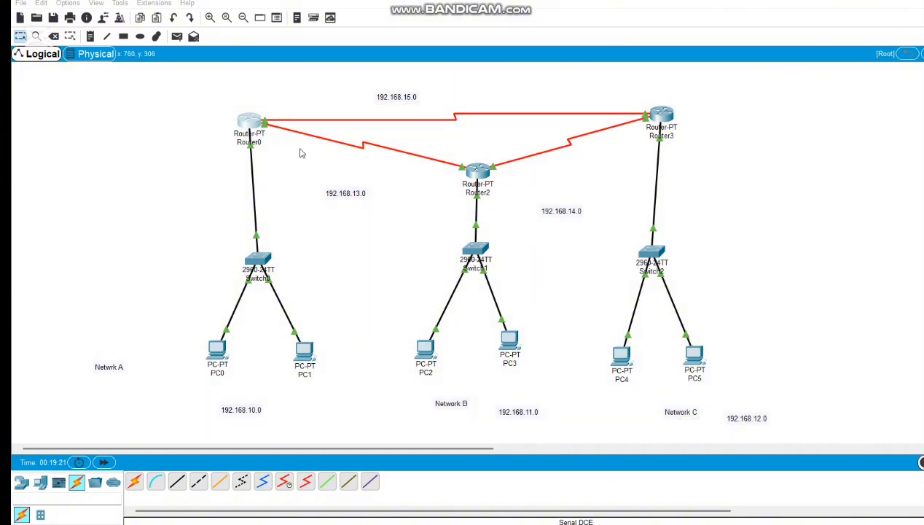
Add the network 192.168.13.0 to Router0's RIP routing
click(249, 123)
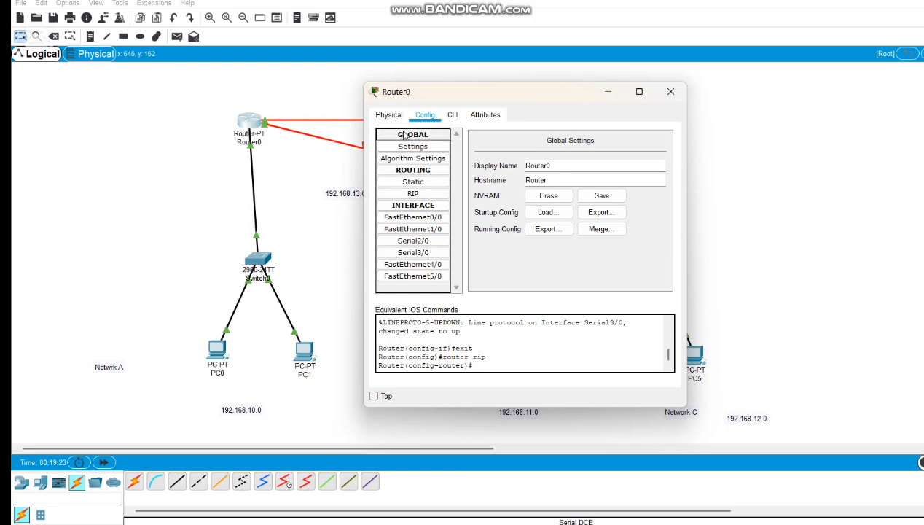
click(427, 195)
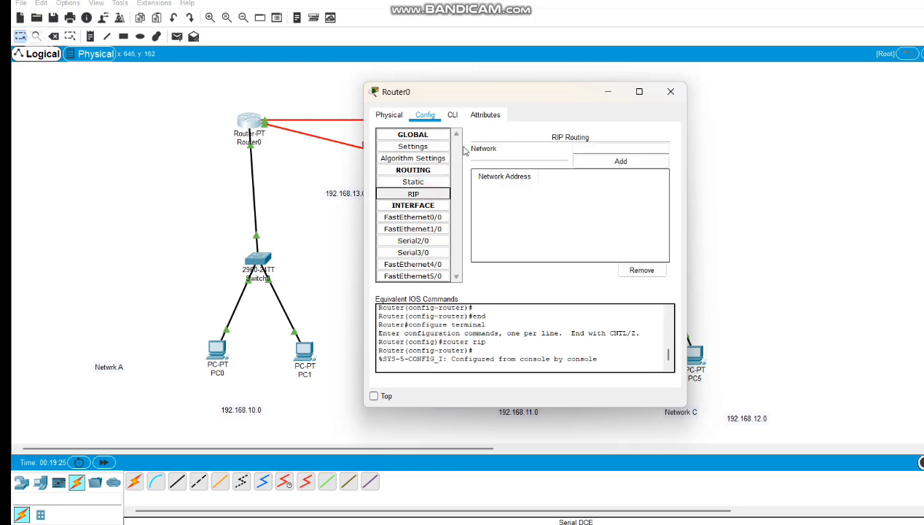
drag(514, 98, 805, 105)
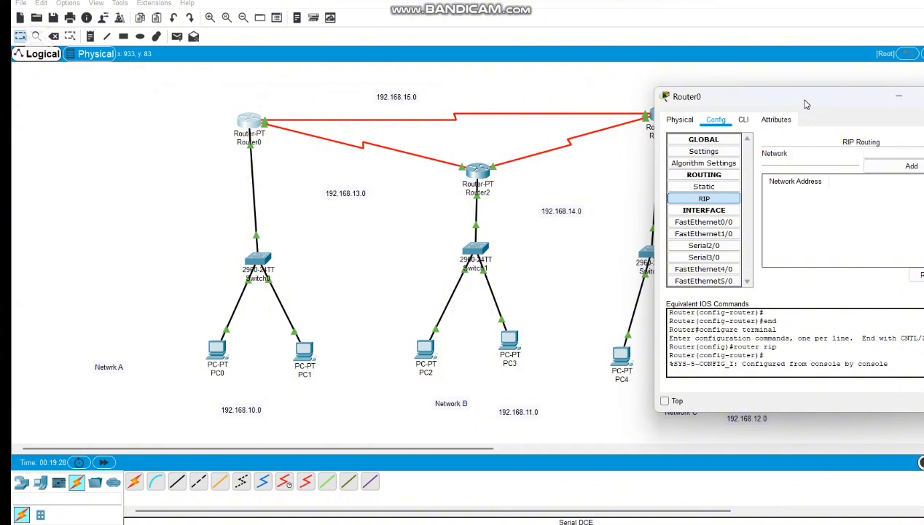
drag(805, 104, 224, 137)
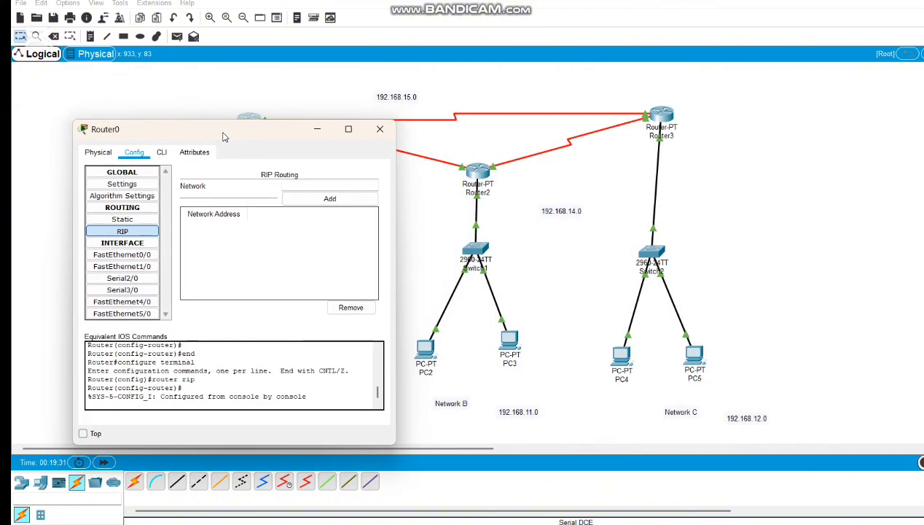
click(307, 184)
drag(268, 127, 209, 131)
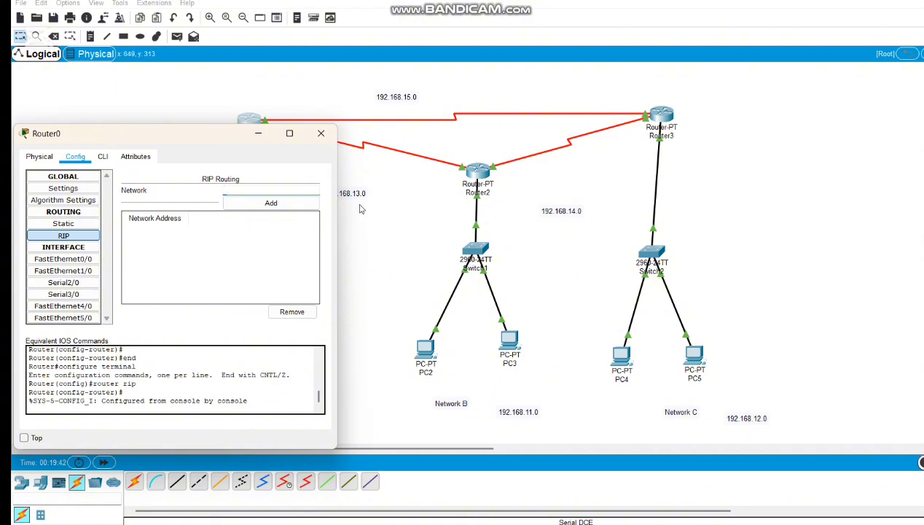
click(251, 187)
text(192)
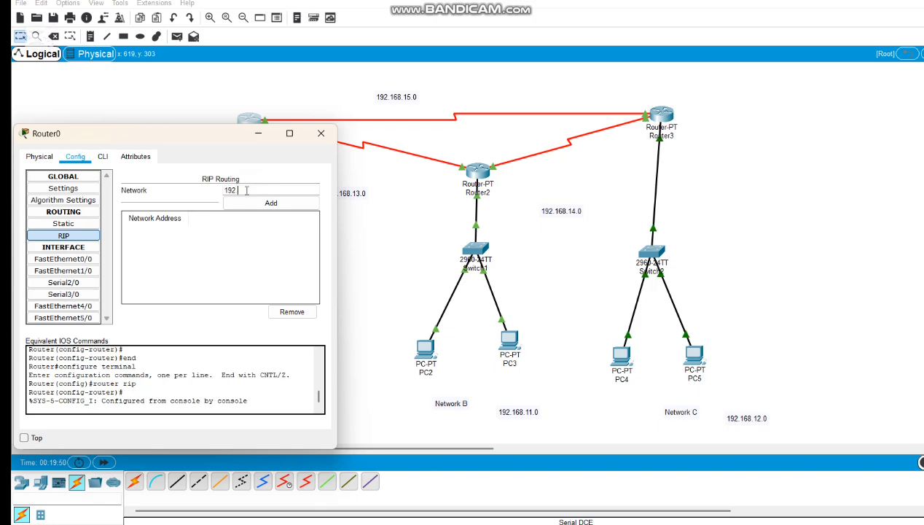
text(.168.13.0)
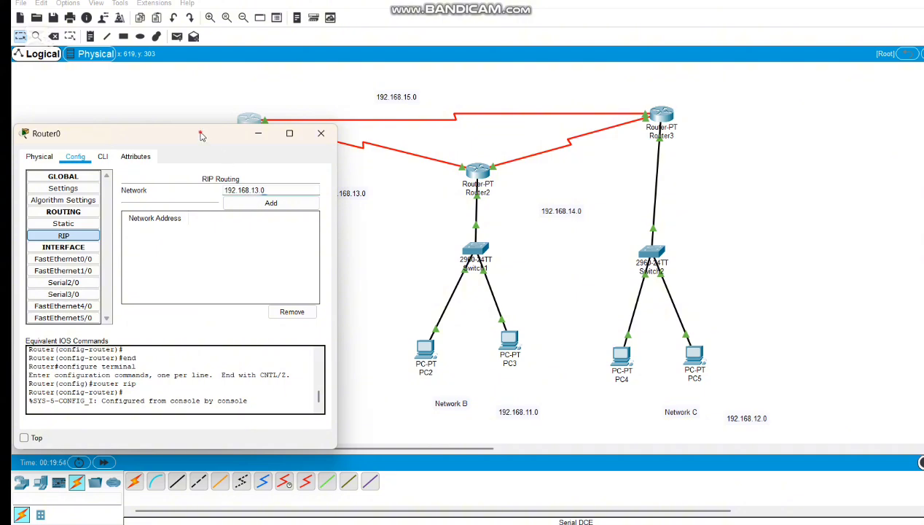
drag(201, 134, 175, 238)
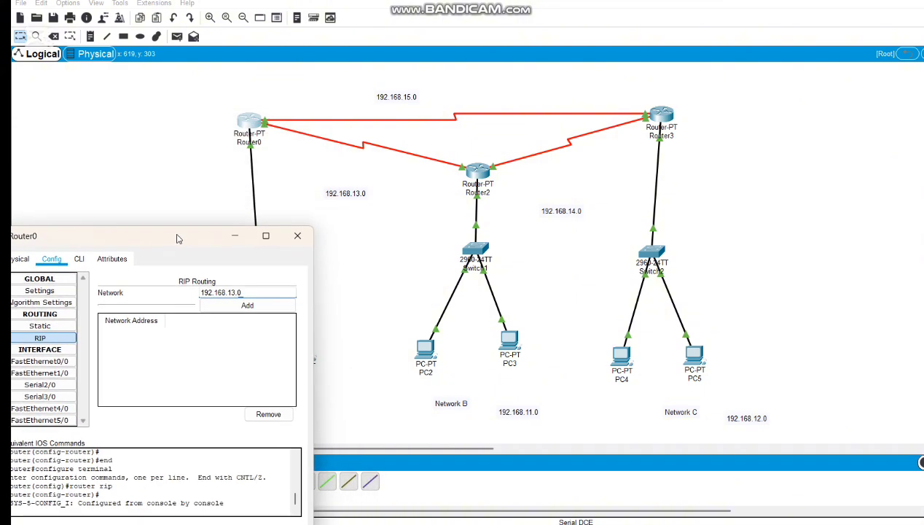
click(241, 305)
Add the network 192.168.15.0 to Router0's RIP routing
click(219, 291)
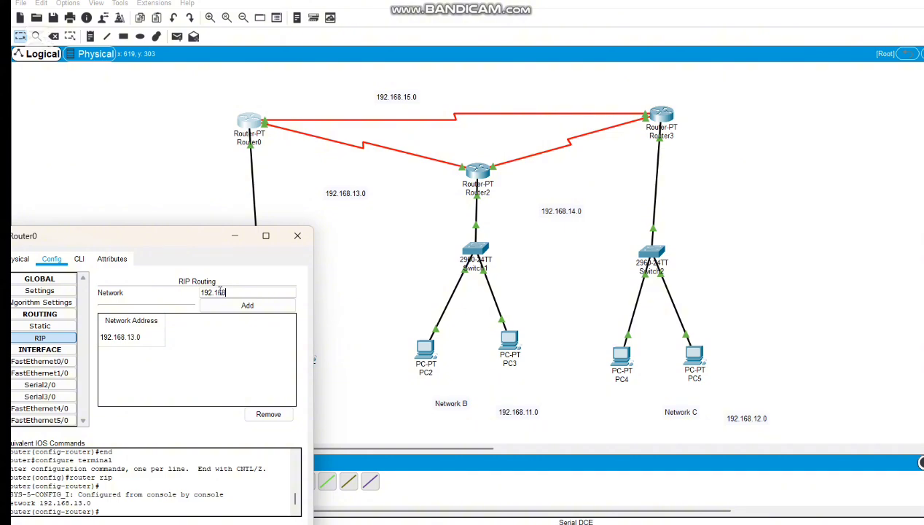
text(192.168.15.0)
click(263, 307)
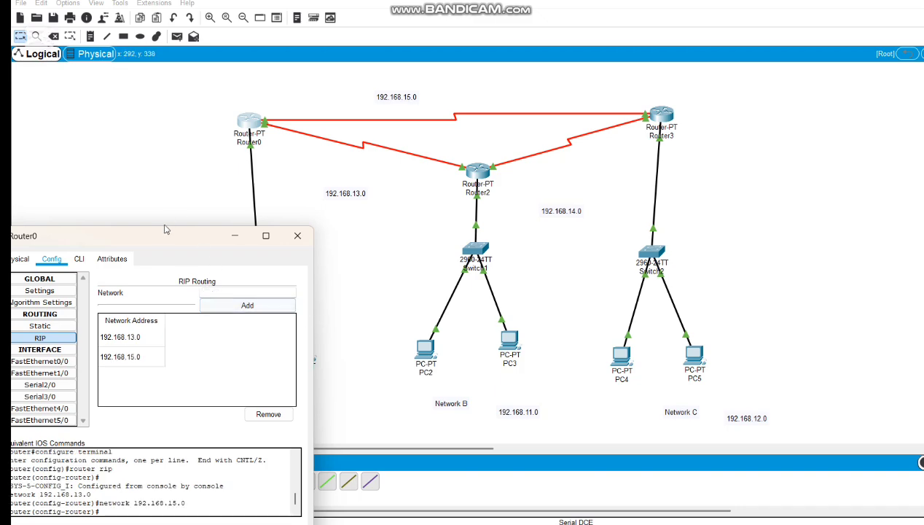
Add the network 192.168.10.0 to Router0's RIP routing and close the router's configuration window
drag(163, 236, 571, 148)
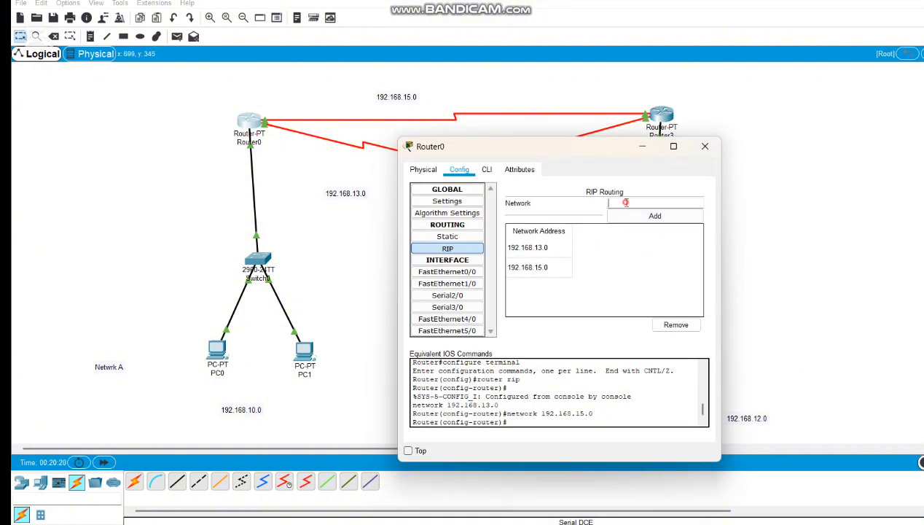
text(192.168.10.0)
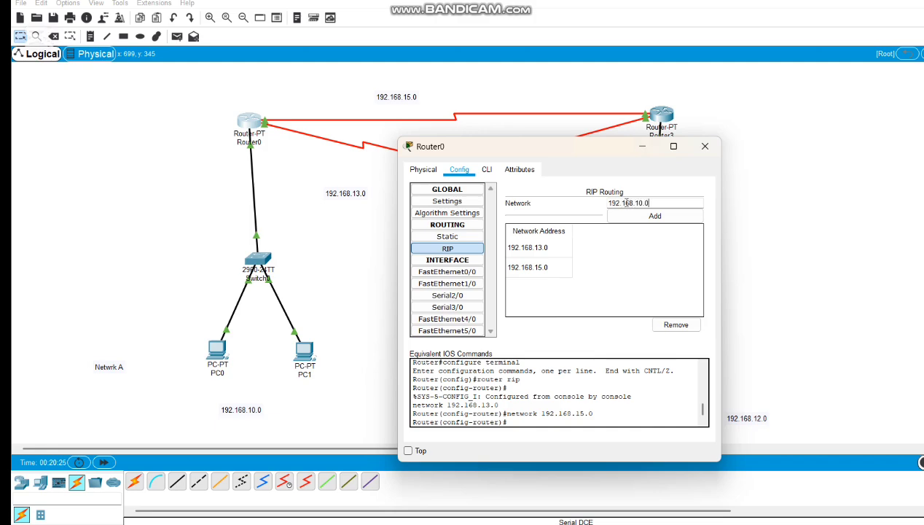
click(678, 218)
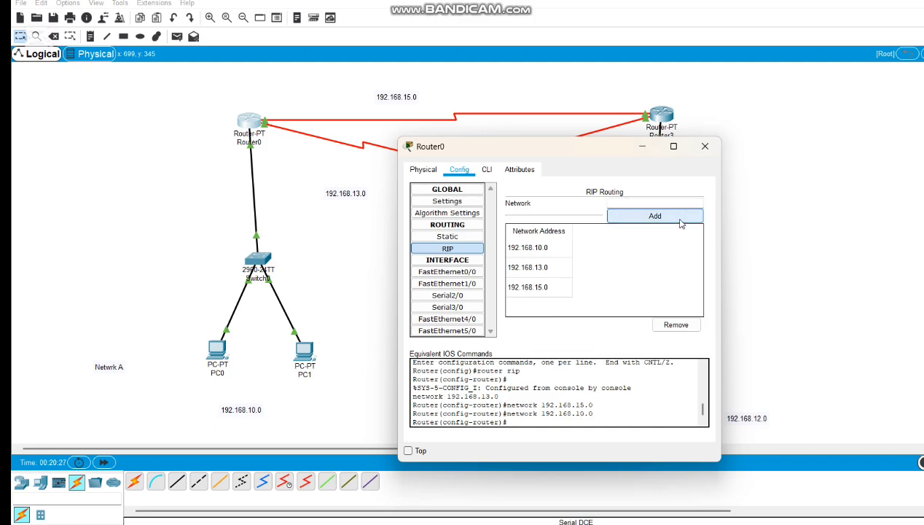
click(705, 146)
Add the network 192.168.13.0 to Router2's RIP routing
click(475, 175)
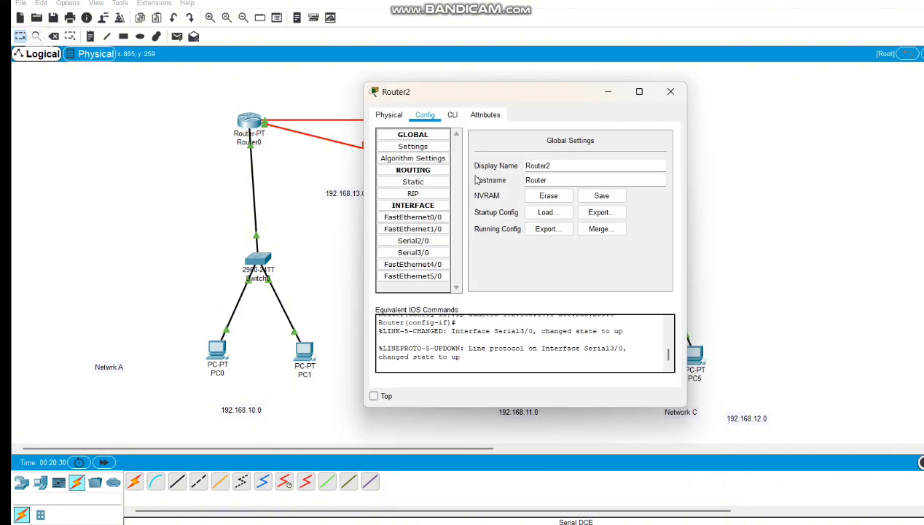
click(419, 193)
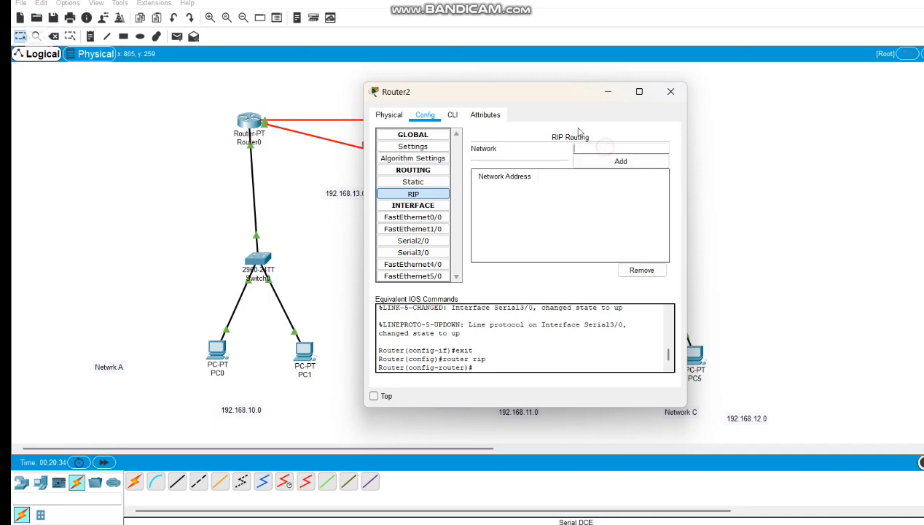
drag(536, 91, 739, 107)
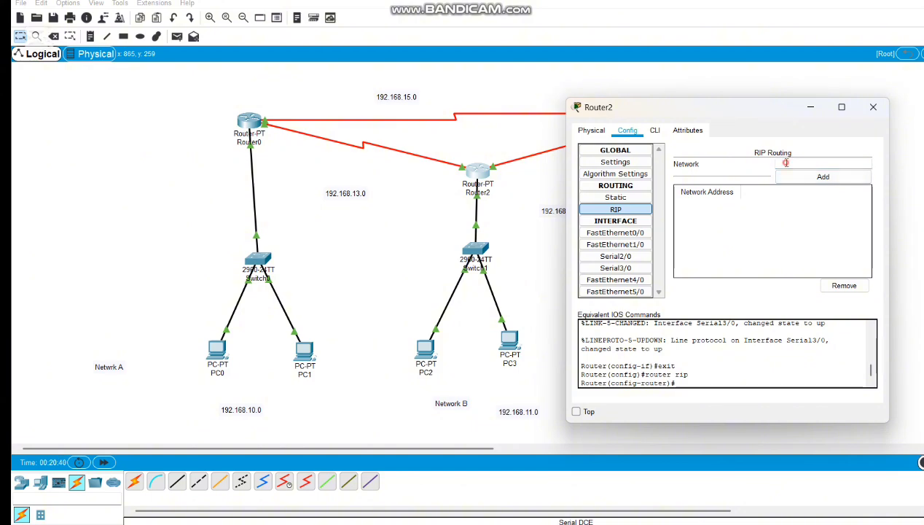
text(192.168.13.0)
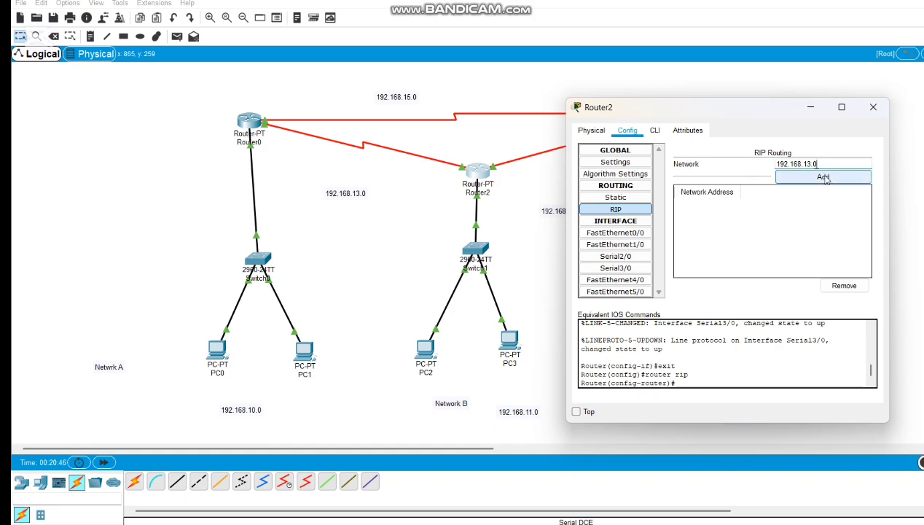
click(805, 177)
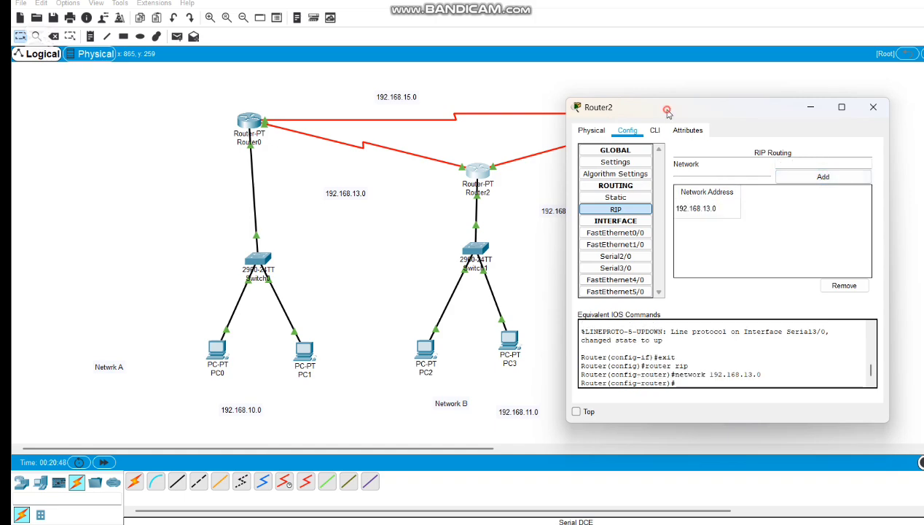
Add the network 192.168.14.0 to Router2's RIP routing
mouse_move(665, 110)
mouse_down()
mouse_move(773, 116)
mouse_move(721, 175)
mouse_move(704, 119)
mouse_move(667, 104)
mouse_up()
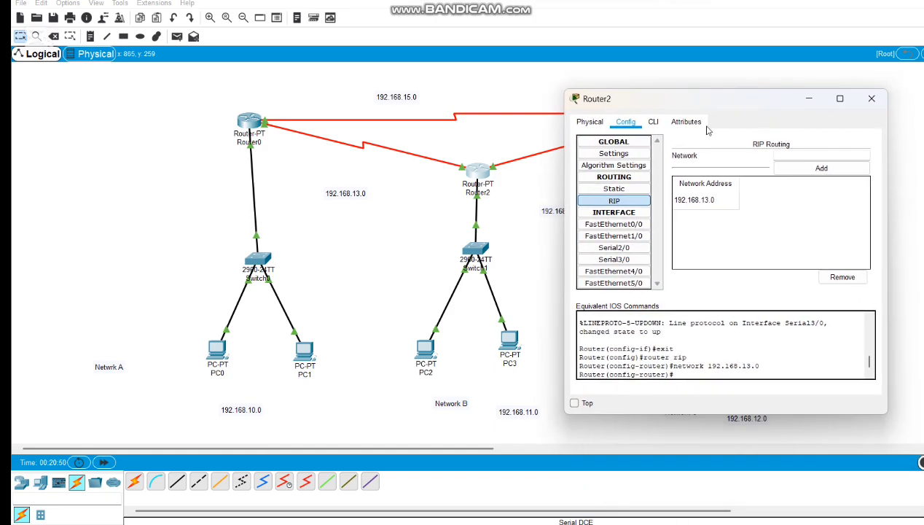
click(784, 155)
text(192.168.14.0)
click(805, 167)
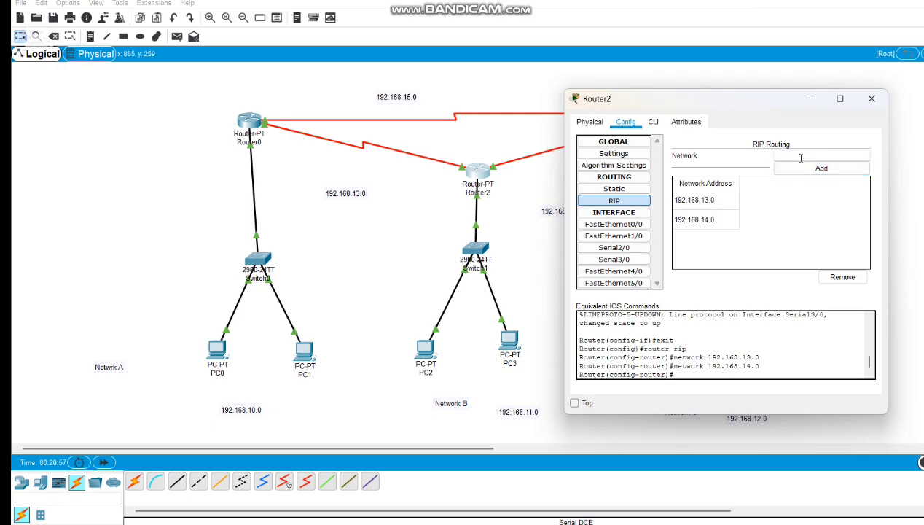
Add the network 192.168.11.0 to Router2's RIP routing and close the router's configuration window
drag(755, 106, 750, 154)
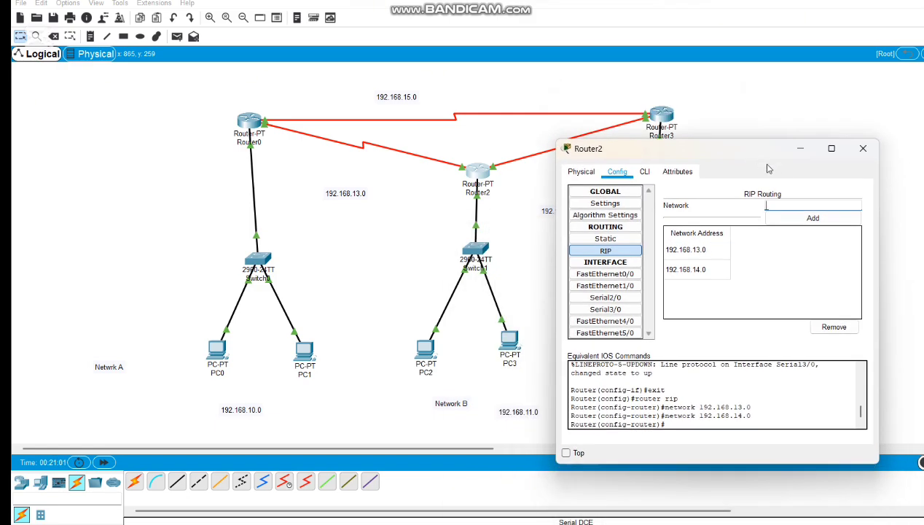
click(778, 204)
text(192.168.11.0)
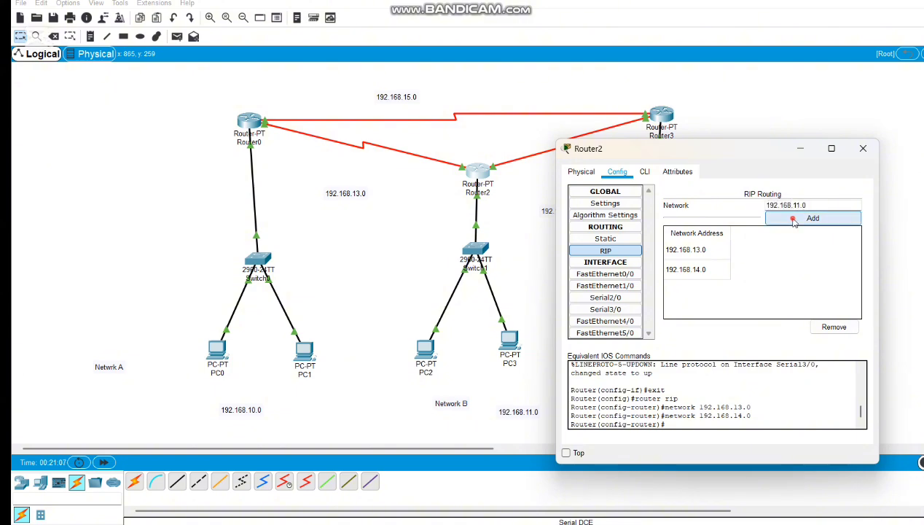
click(808, 218)
click(864, 148)
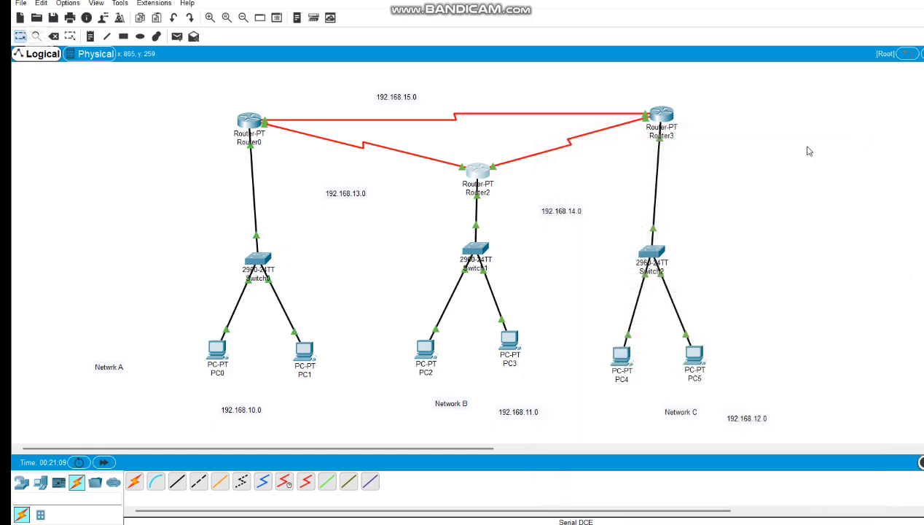
Add the network 192.168.15.0 to Router3's RIP routing
click(658, 117)
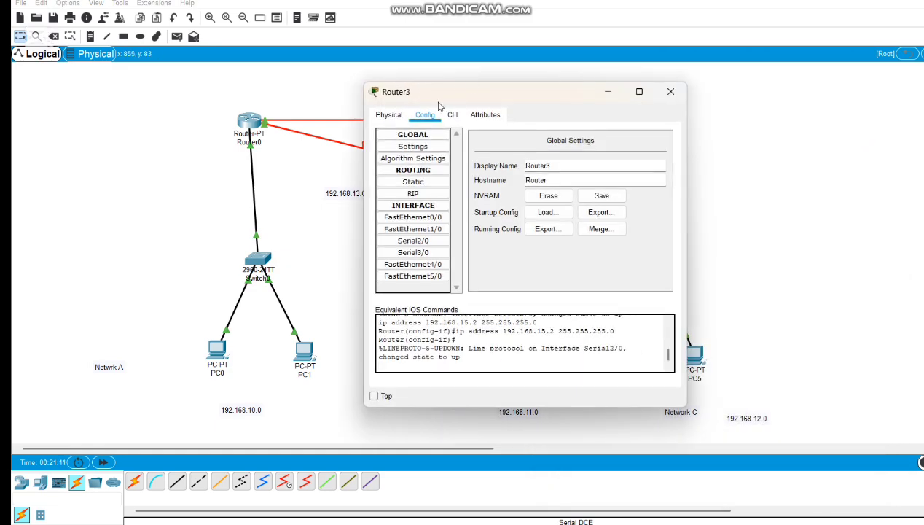
click(420, 195)
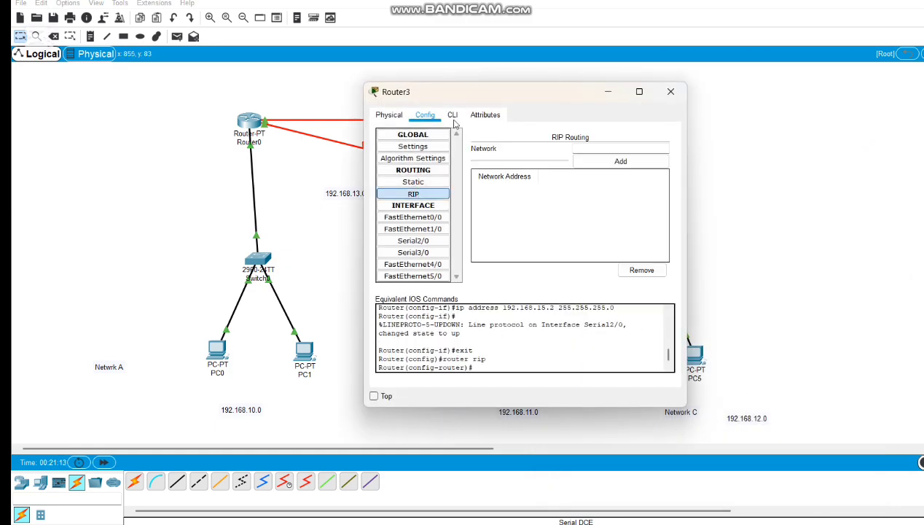
drag(450, 94, 605, 95)
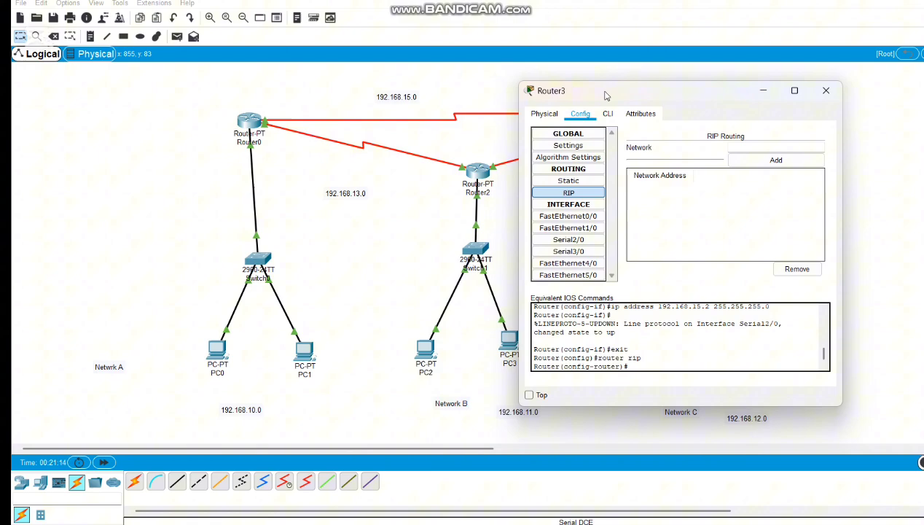
click(739, 146)
text(192.168.15.0)
click(754, 159)
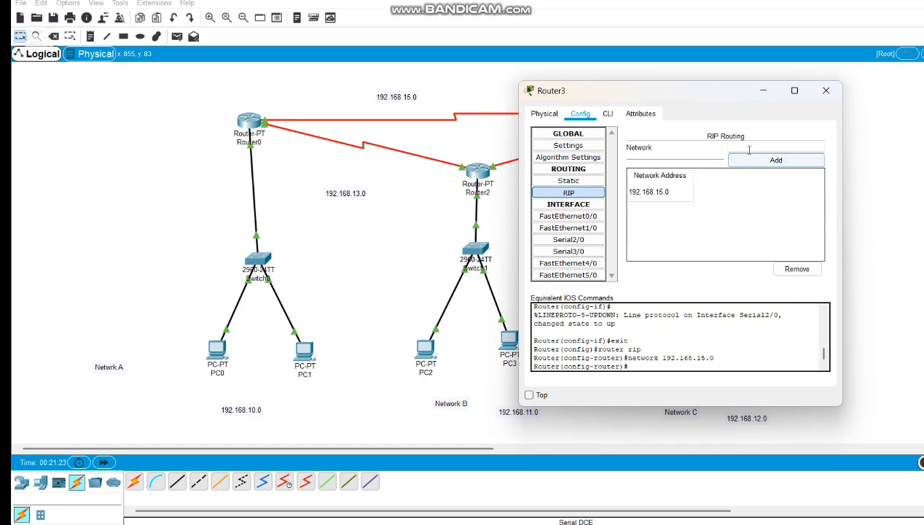
Add the network 192.168.14.0 to Router3's RIP routing
text(192.1)
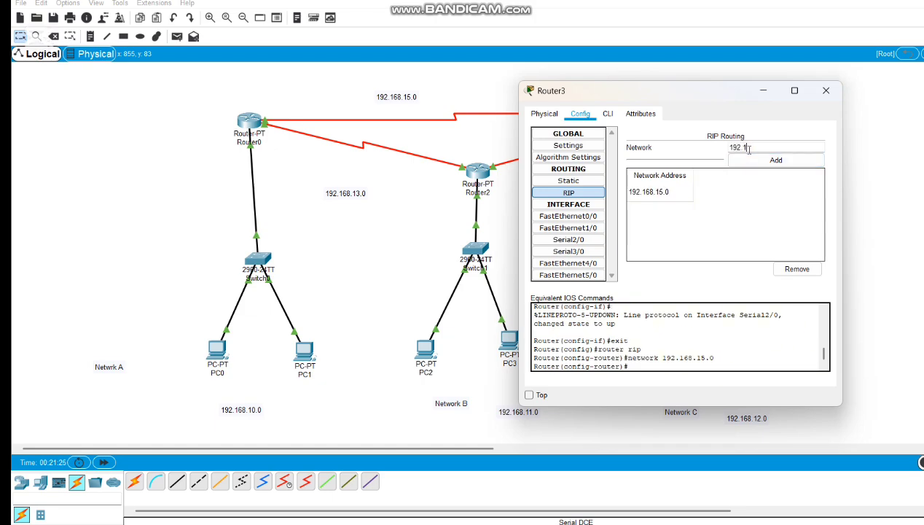
text(68.)
drag(675, 91, 705, 128)
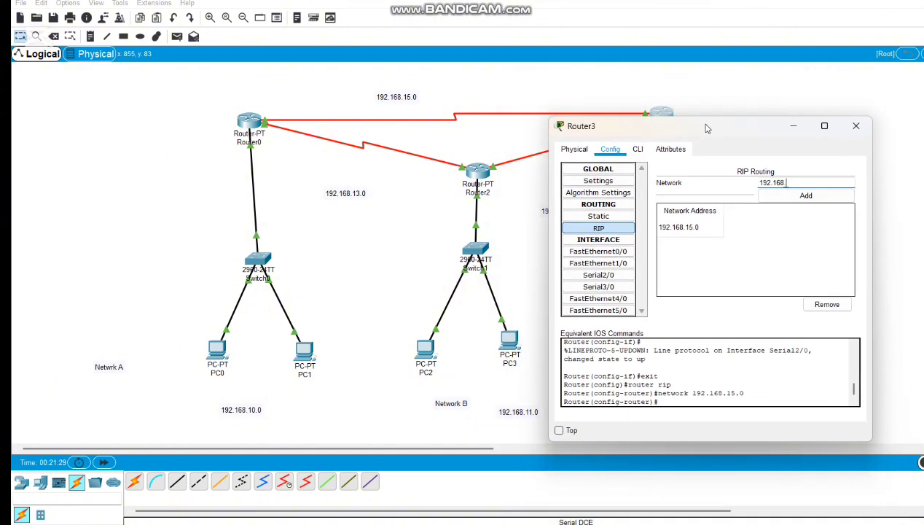
text(14.0)
click(779, 195)
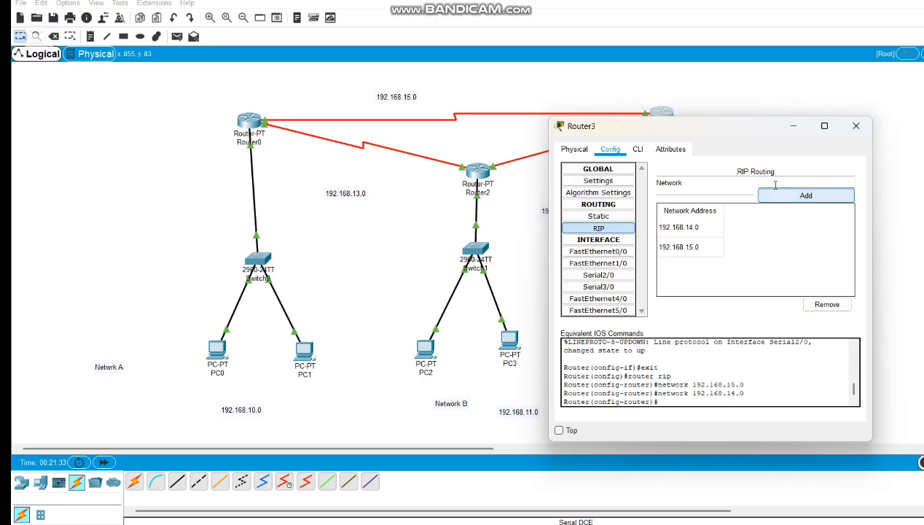
Add the network 192.168.12.0 to Router3's RIP routing and close the router's configuration window
drag(737, 129, 383, 115)
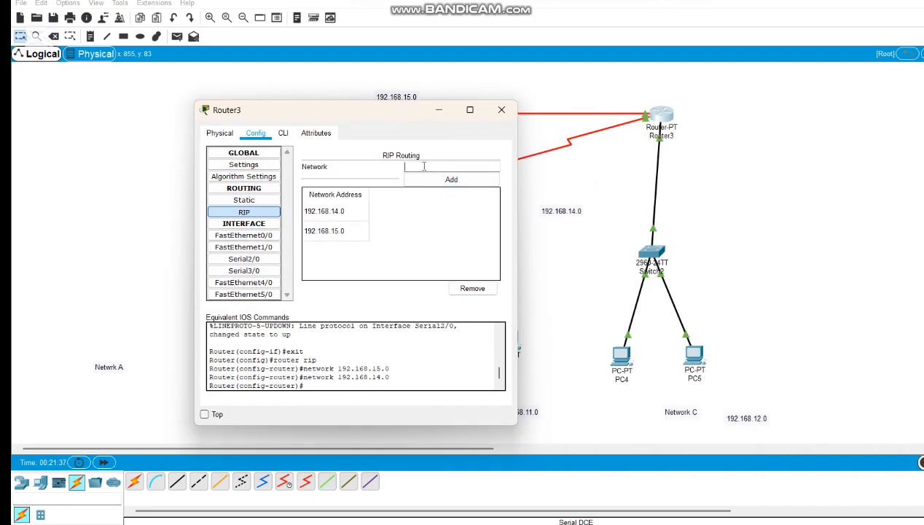
click(423, 166)
click(755, 424)
click(577, 314)
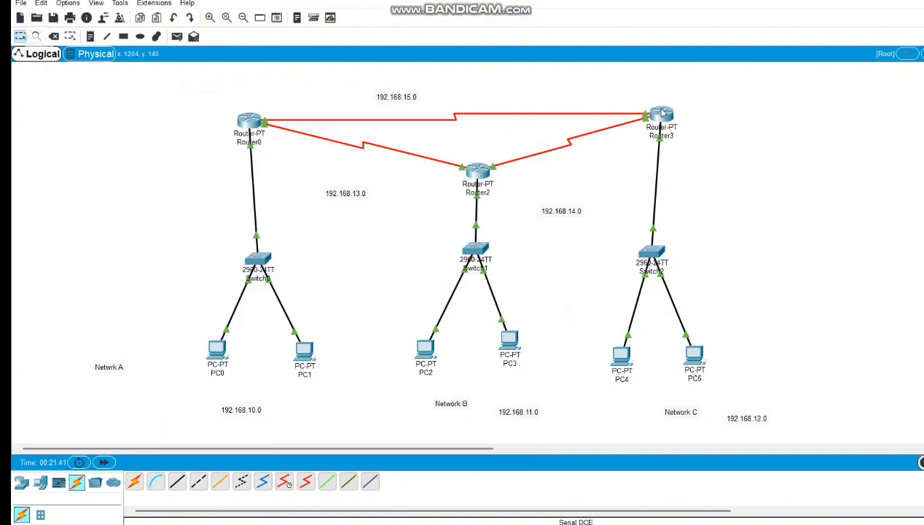
click(662, 113)
click(408, 166)
text(1)
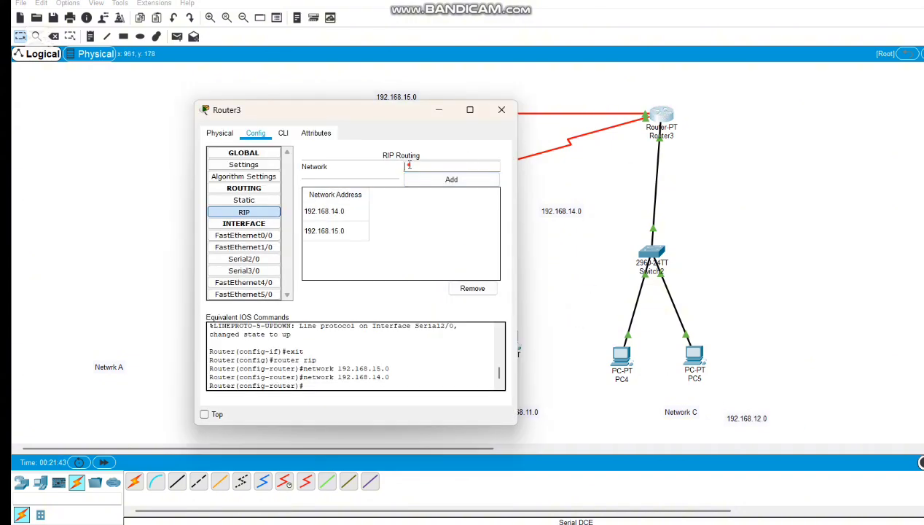
text(92.168.12.0)
click(424, 179)
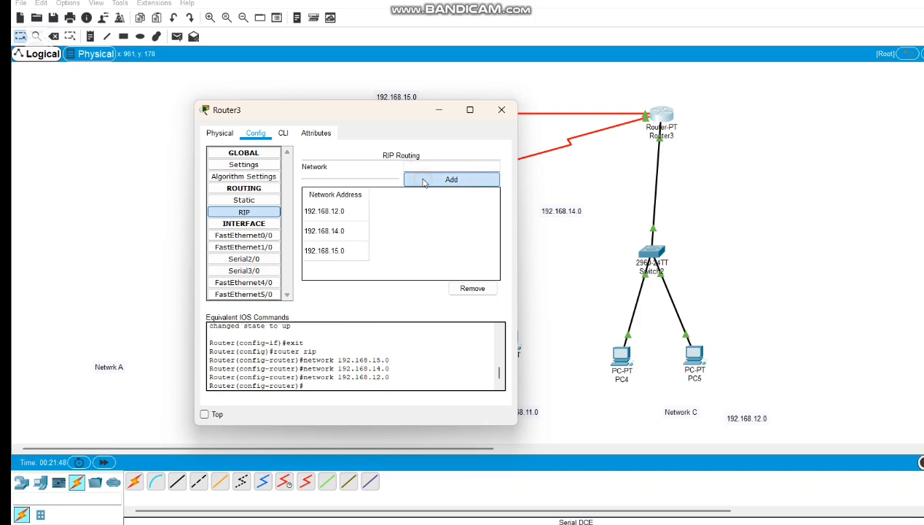
click(502, 110)
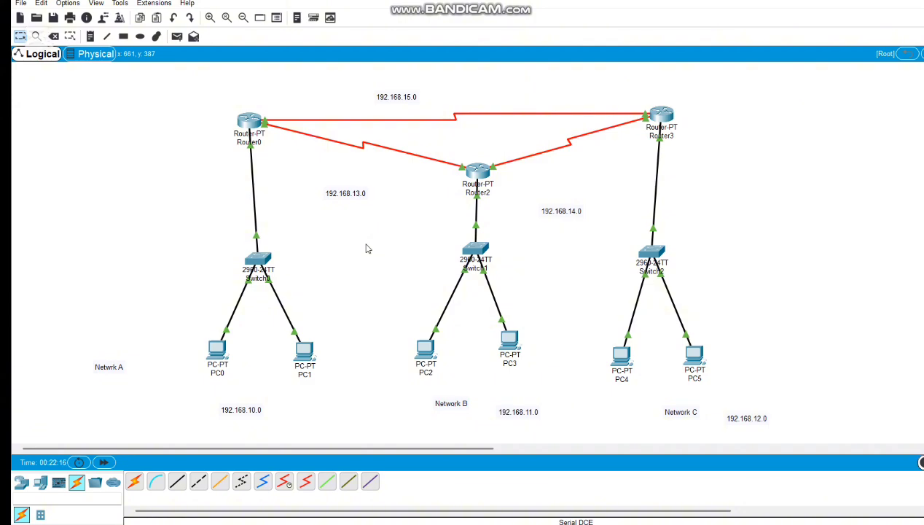
Ping 192.168.11.2 from PC0's command prompt to test the route to Network B, and examine the replies
click(217, 350)
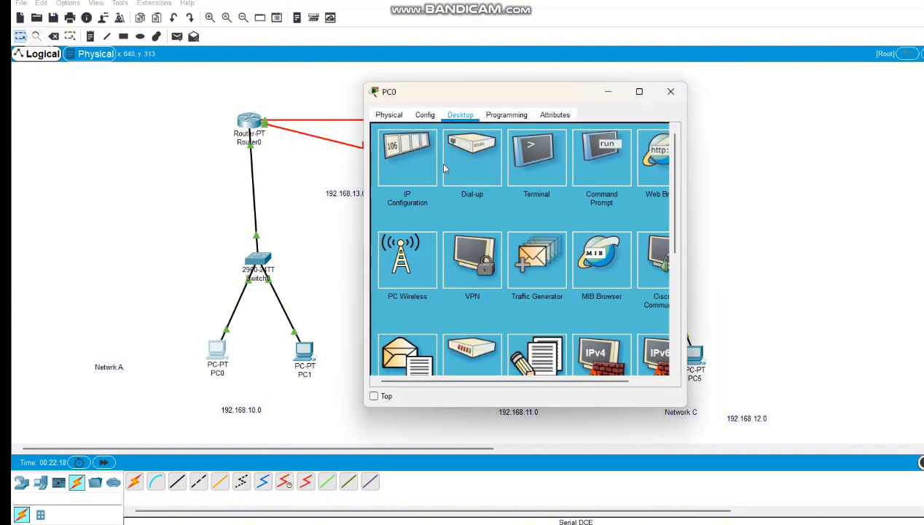
click(586, 172)
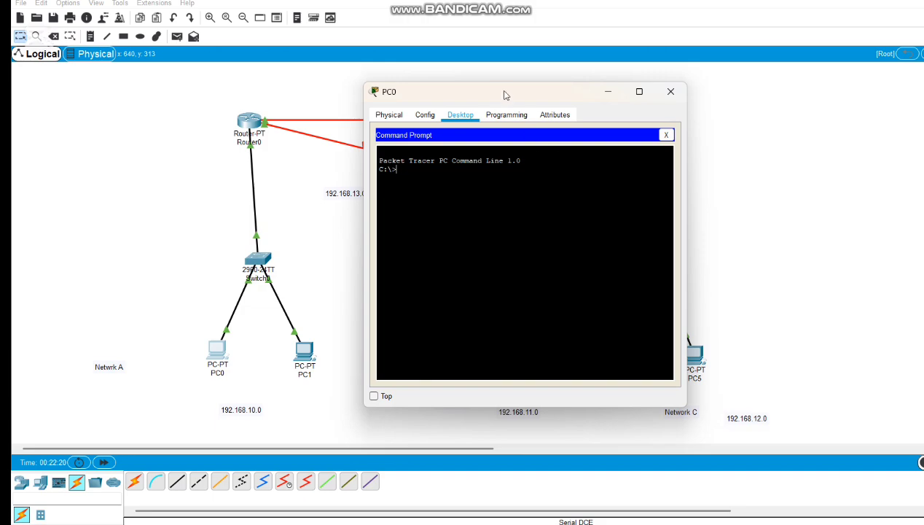
drag(501, 93, 337, 130)
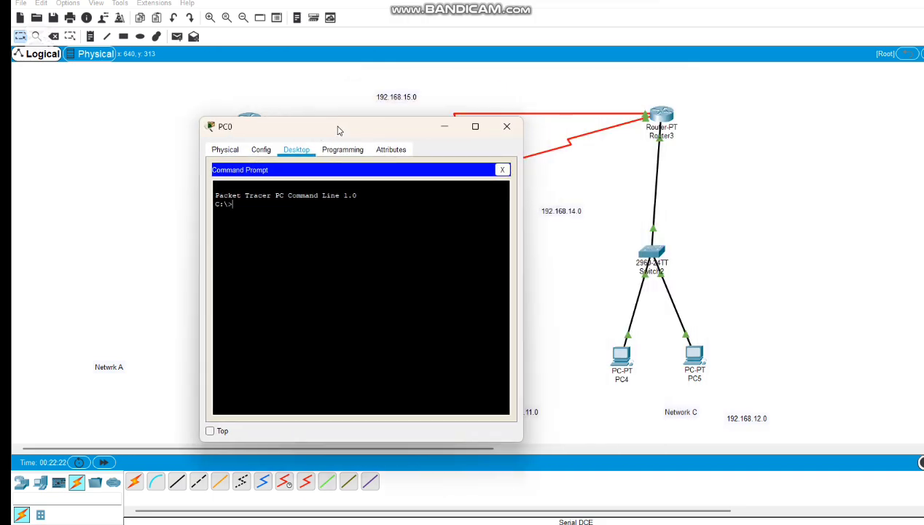
text(ping)
drag(345, 131, 227, 143)
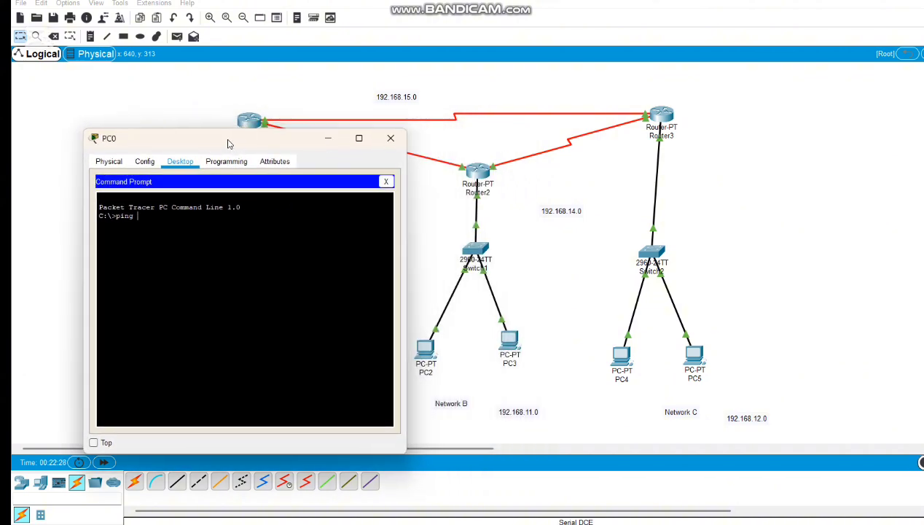
text(192.168.11.2)
key(Return)
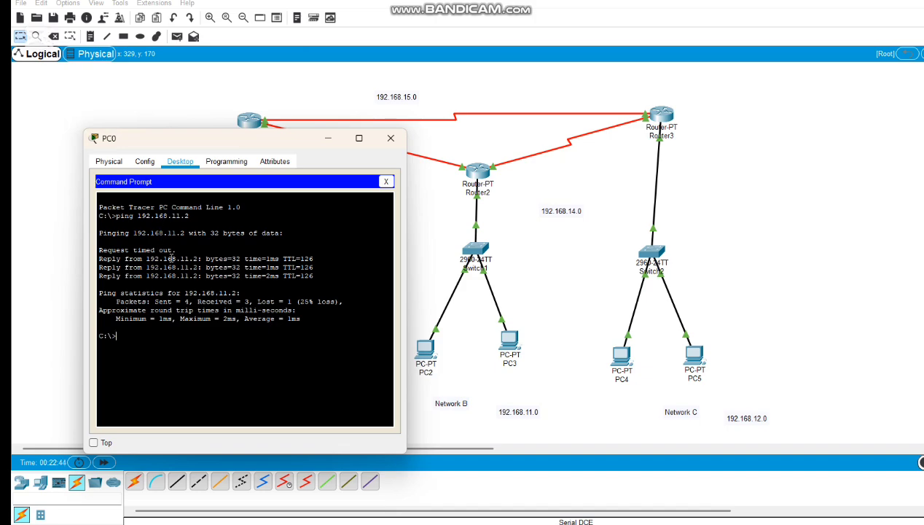
drag(176, 249, 114, 250)
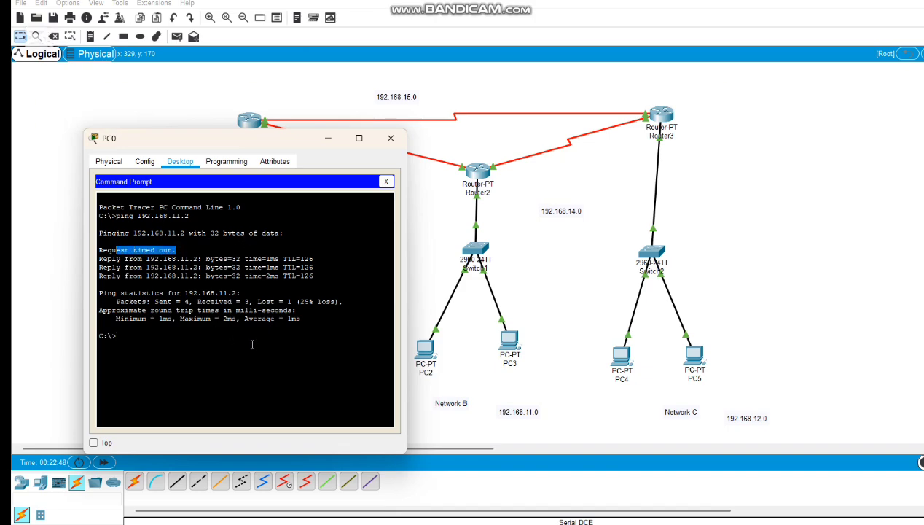
Ping 192.168.12.1 from PC0 to test the route to Network C, examine the replies and close PC0's window
click(132, 336)
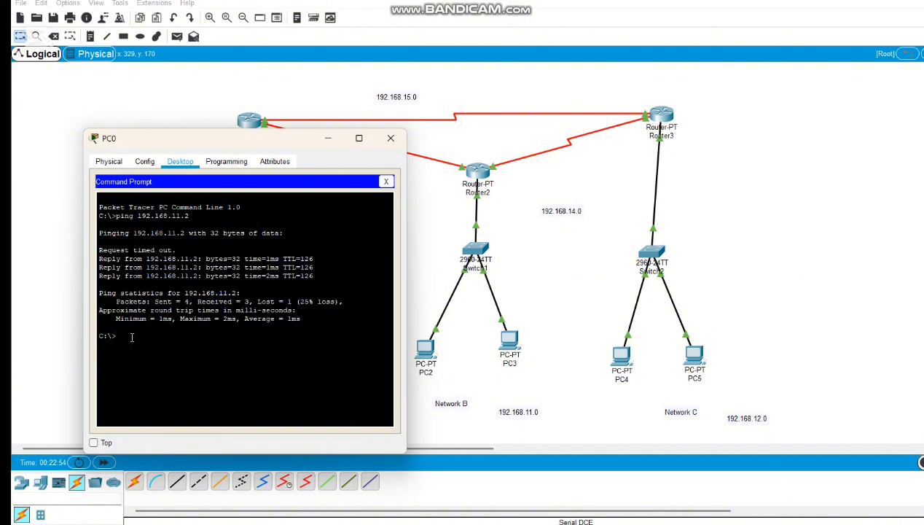
text(ping 192.168.12.1)
key(Return)
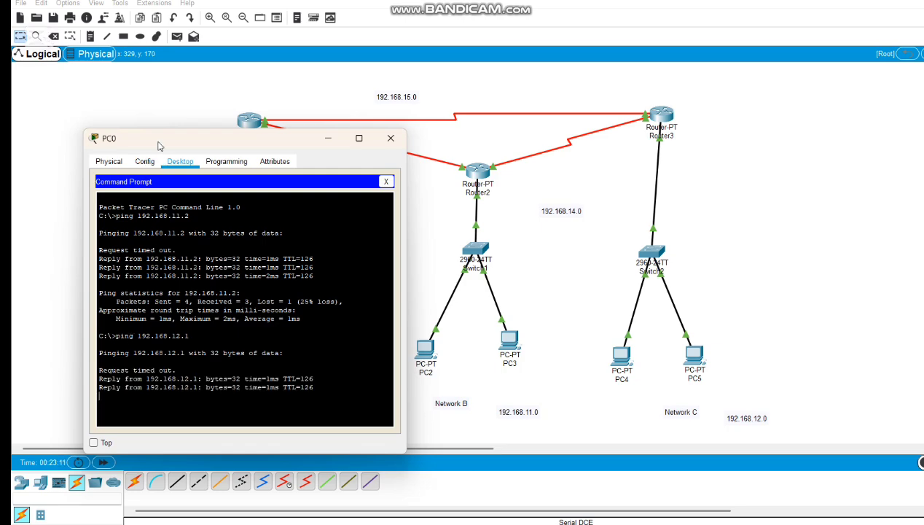
drag(159, 146, 177, 96)
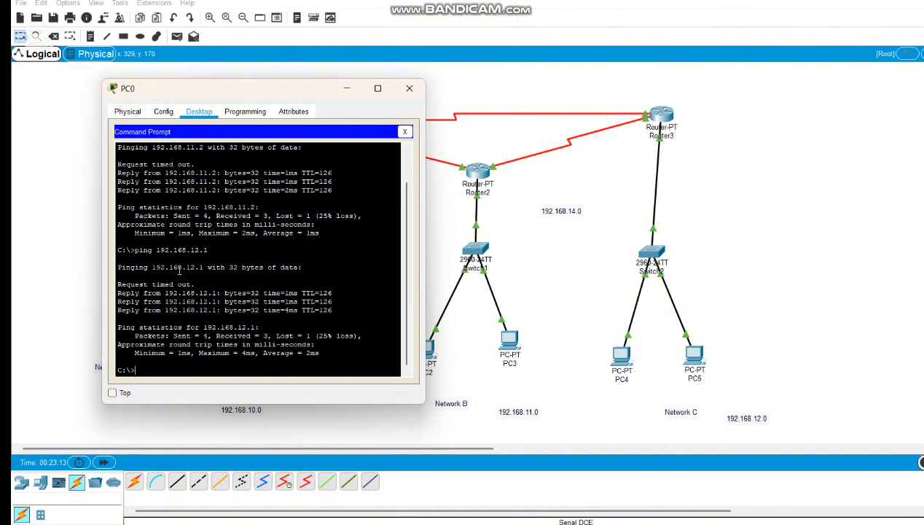
drag(126, 292, 303, 321)
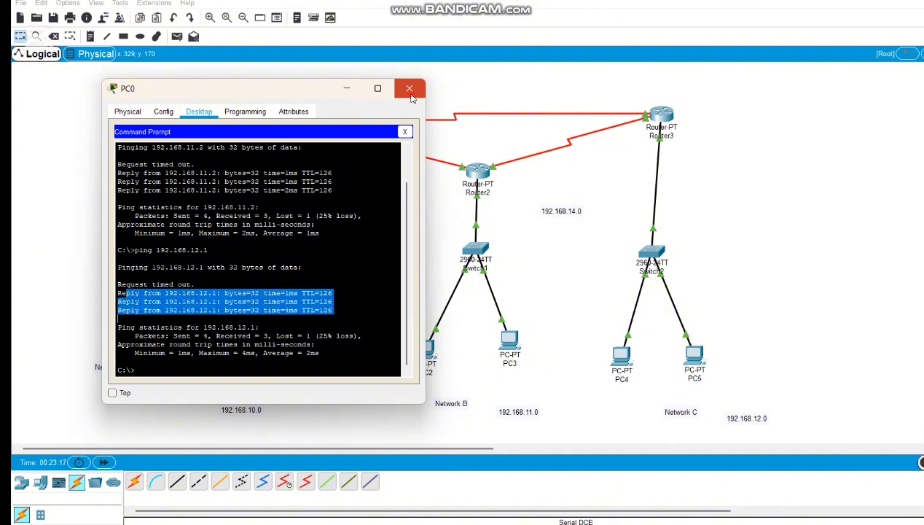
click(409, 89)
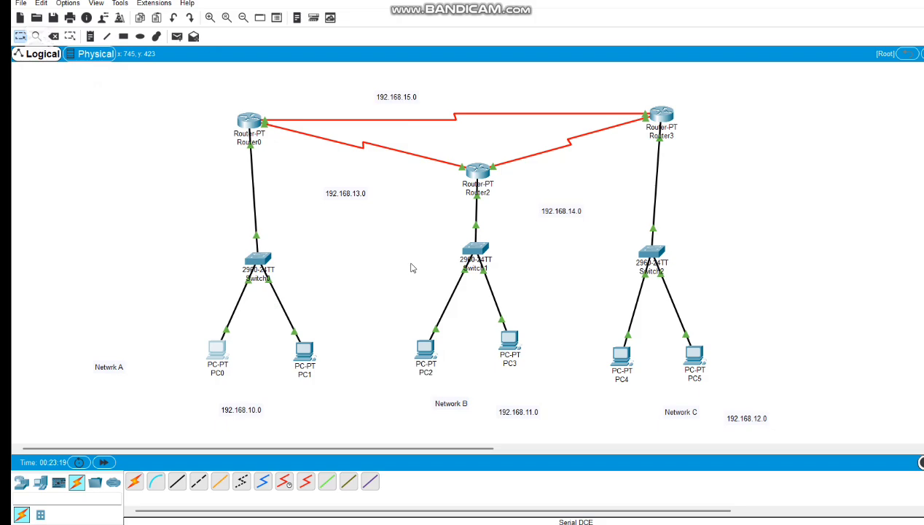